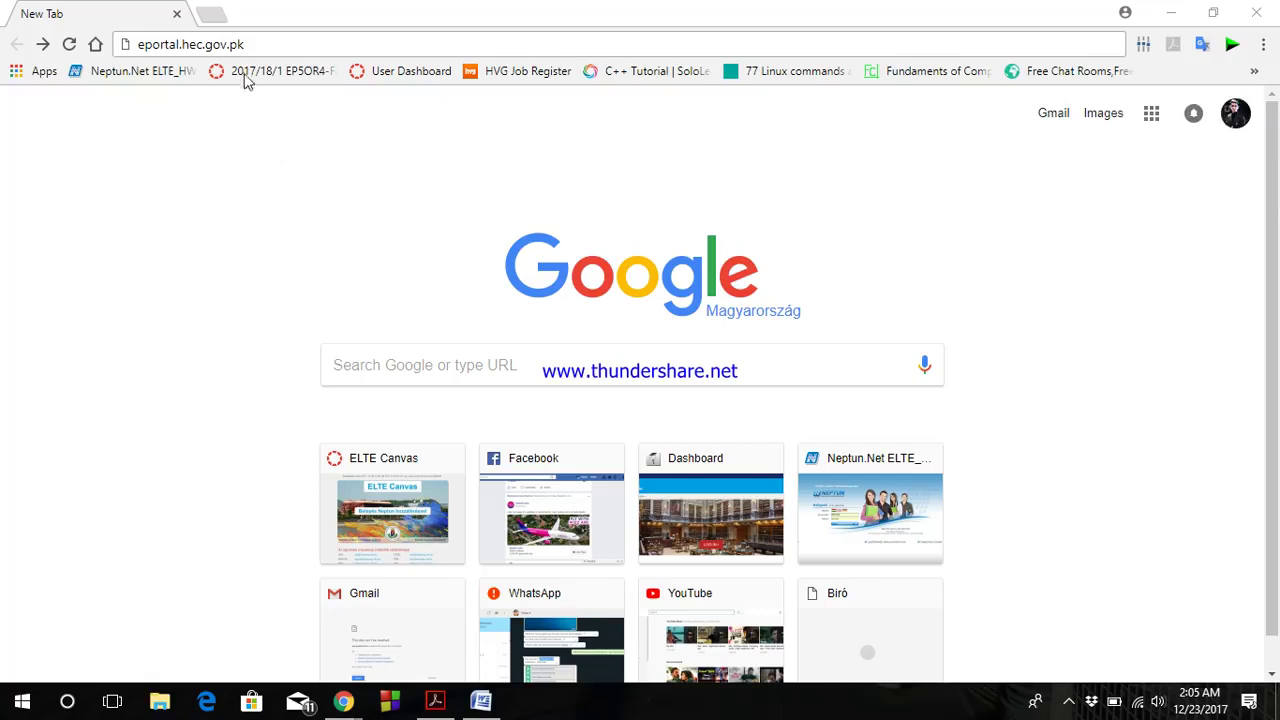
# Load the Higher Education Commission portal at eportal.hec.gov.pk
pyautogui.click(258, 44)
pyautogui.click(258, 44)
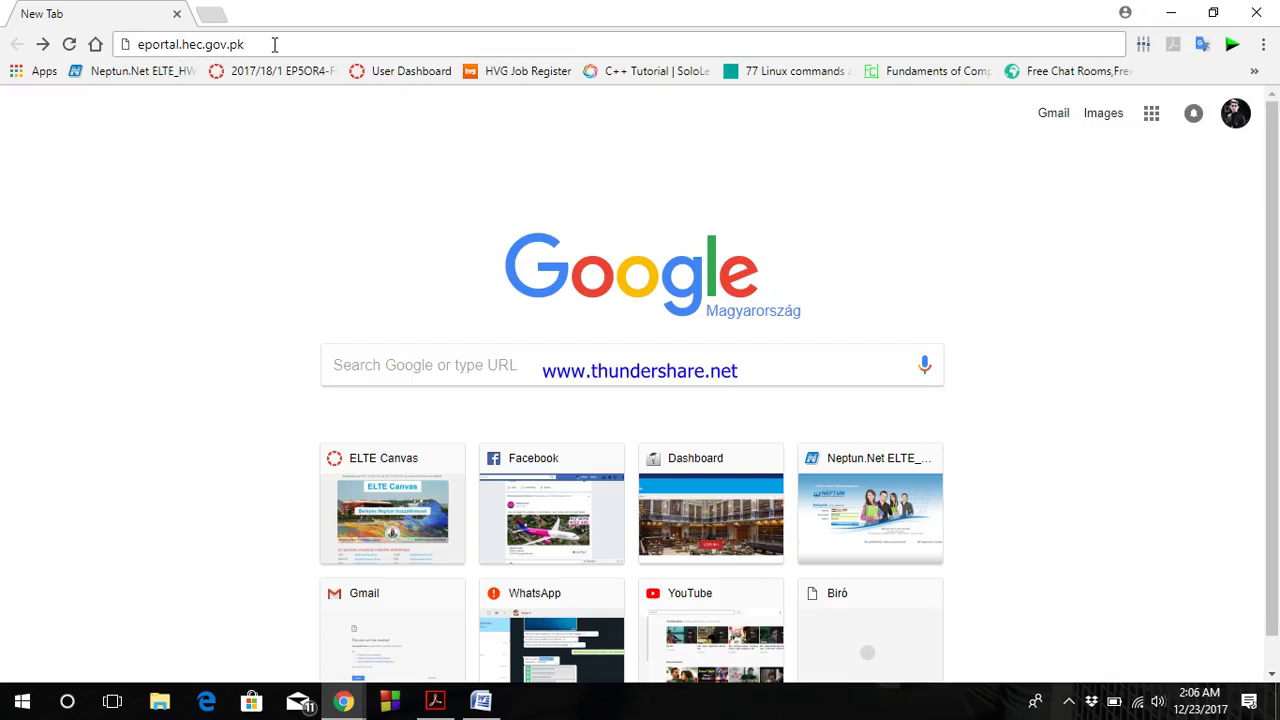
pyautogui.press('Return')
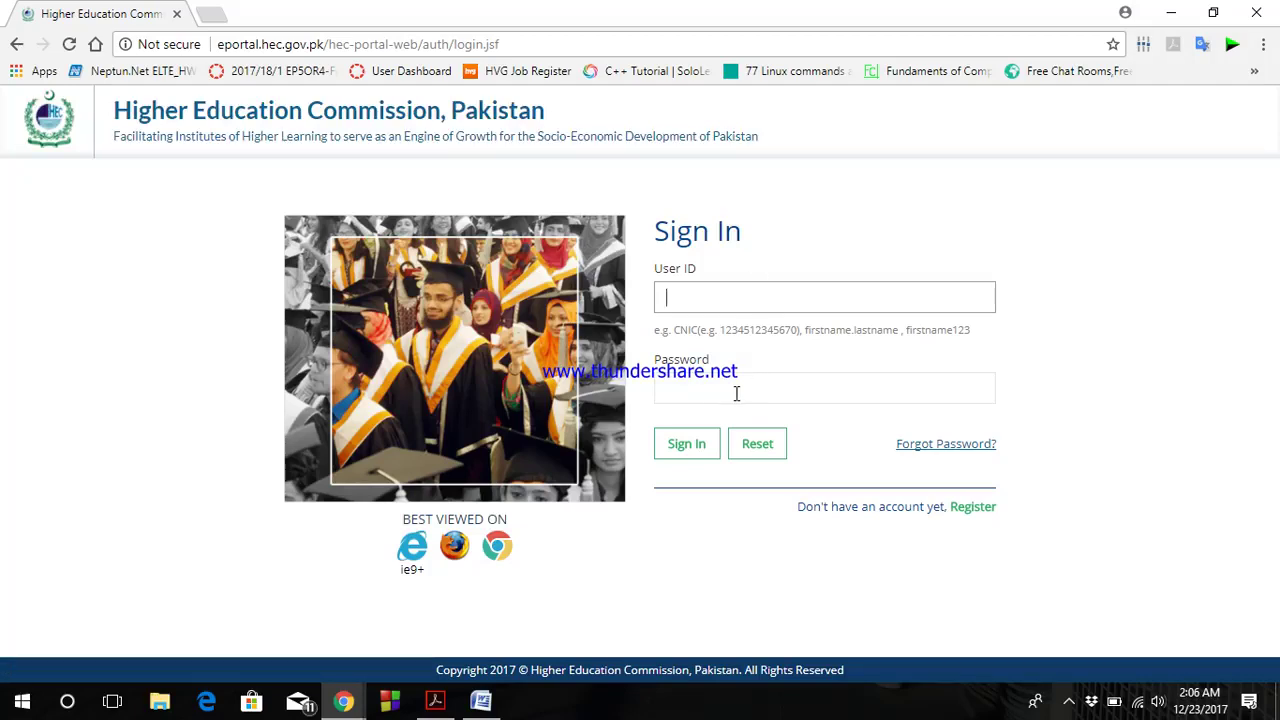
# Open the account registration form and examine its nationality, CNIC type, CNIC number and region fields
pyautogui.click(972, 507)
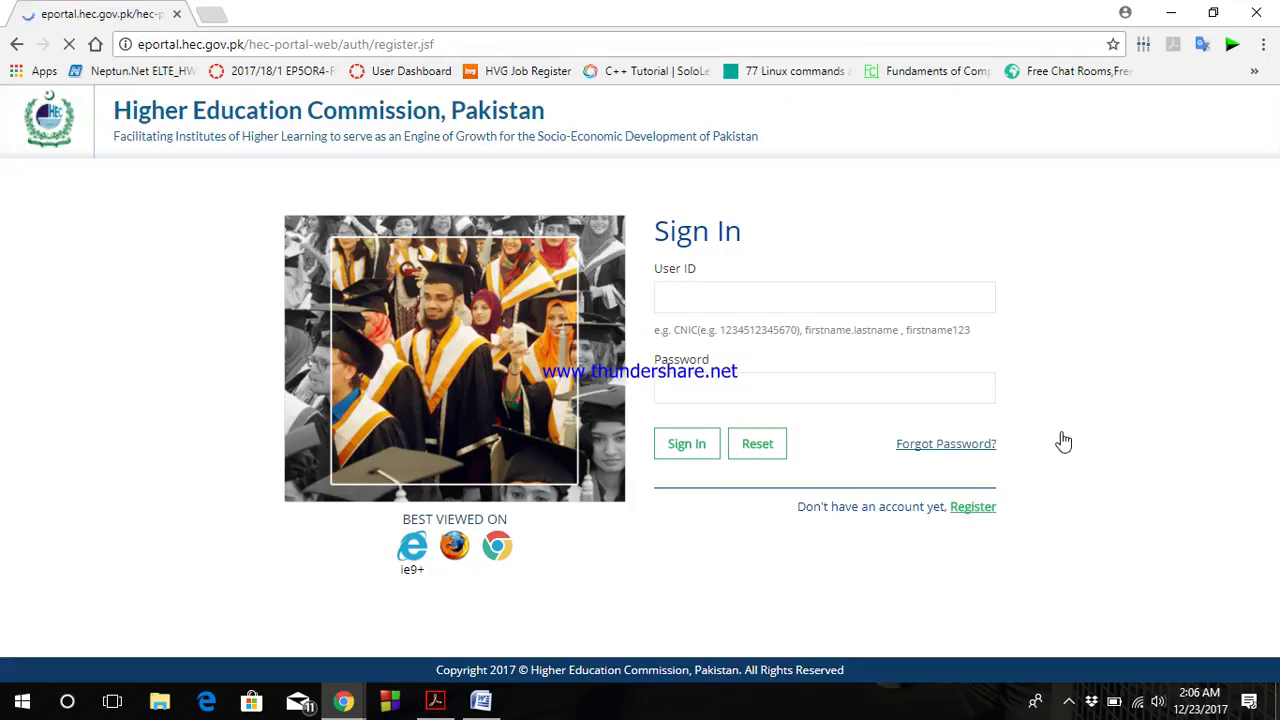
pyautogui.click(890, 337)
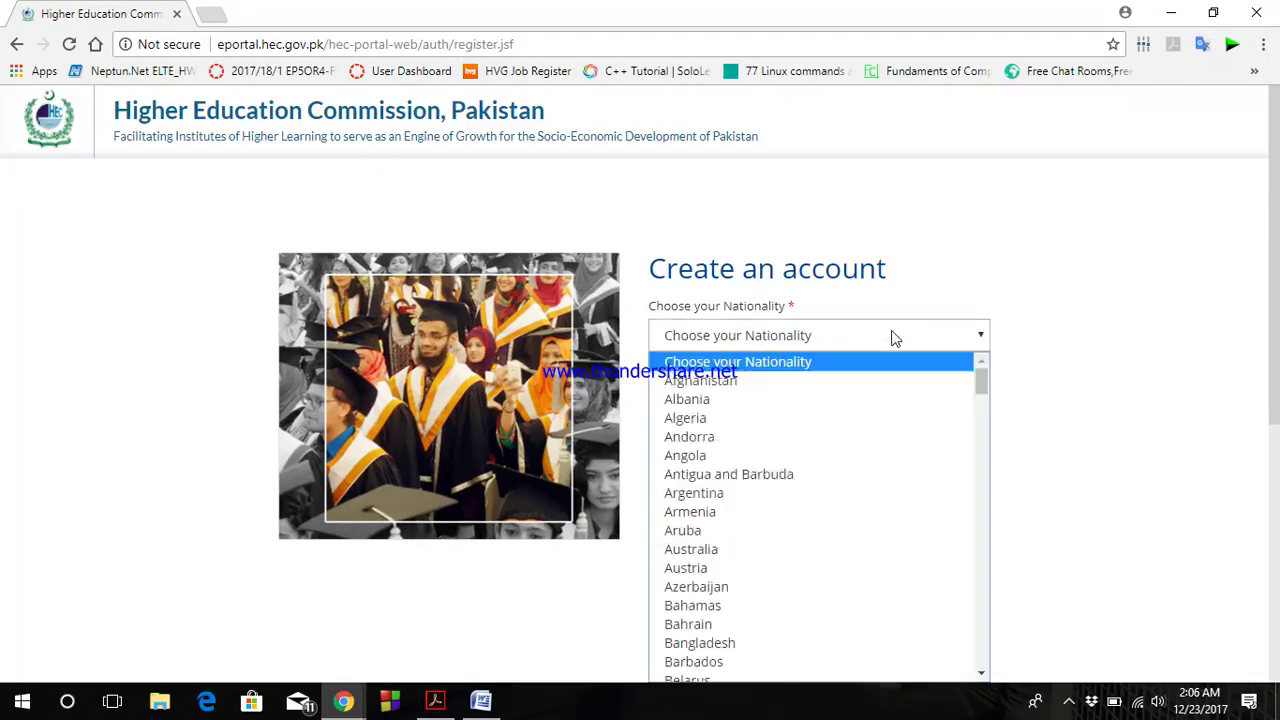
pyautogui.click(891, 337)
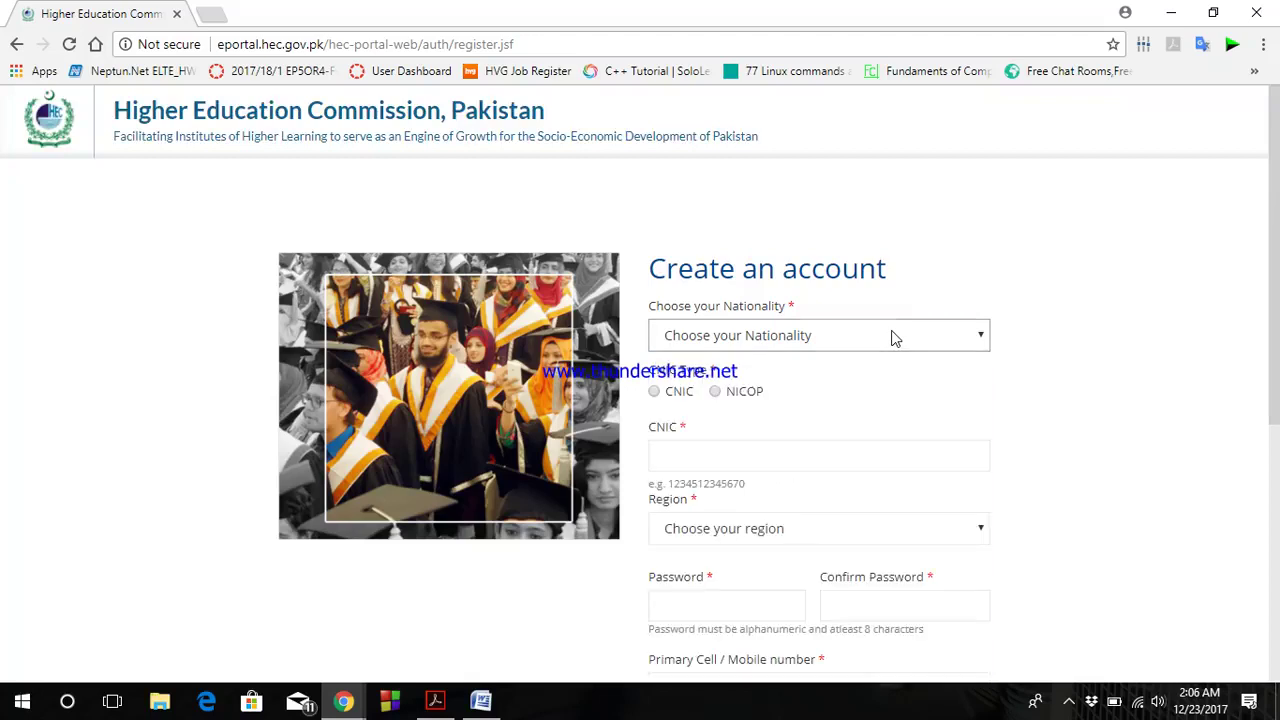
pyautogui.click(679, 399)
pyautogui.click(716, 462)
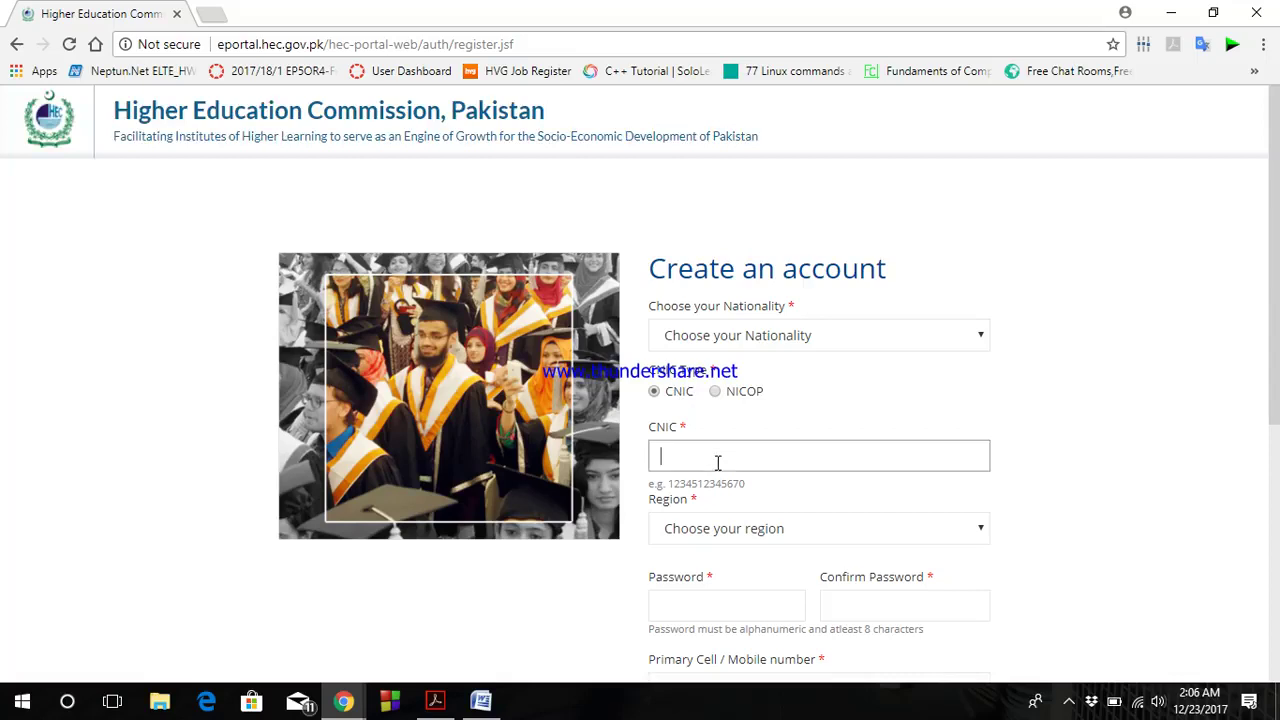
pyautogui.click(826, 527)
pyautogui.click(826, 537)
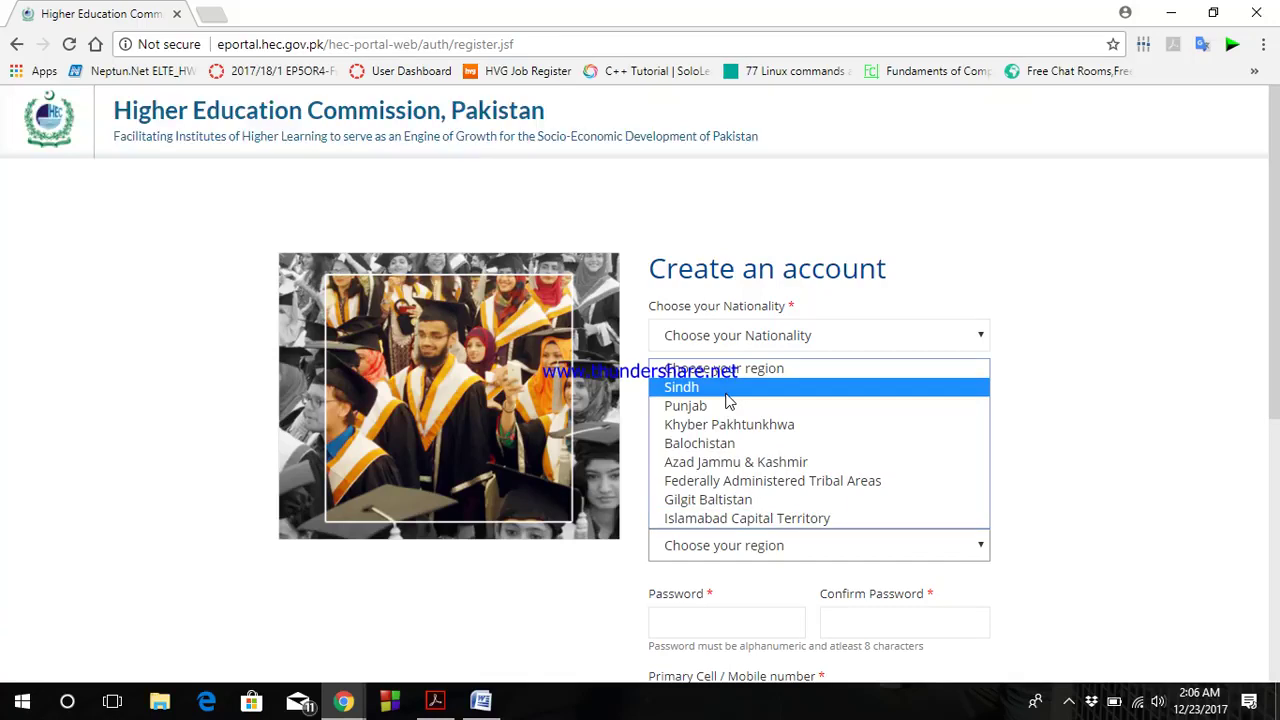
# Examine the registration form's password, mobile number, primary email and captcha fields, and cancel the registration
pyautogui.click(1175, 380)
pyautogui.scroll(-2, 1040, 519)
pyautogui.click(760, 437)
pyautogui.click(903, 437)
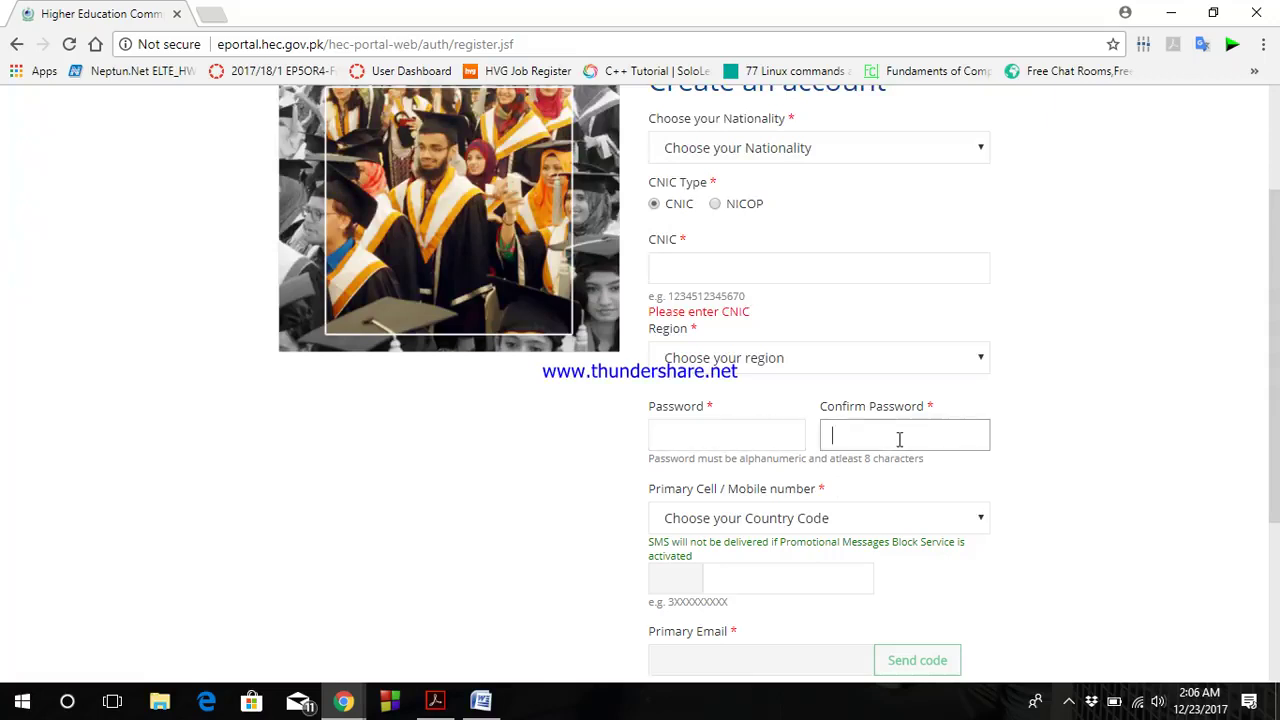
pyautogui.click(866, 519)
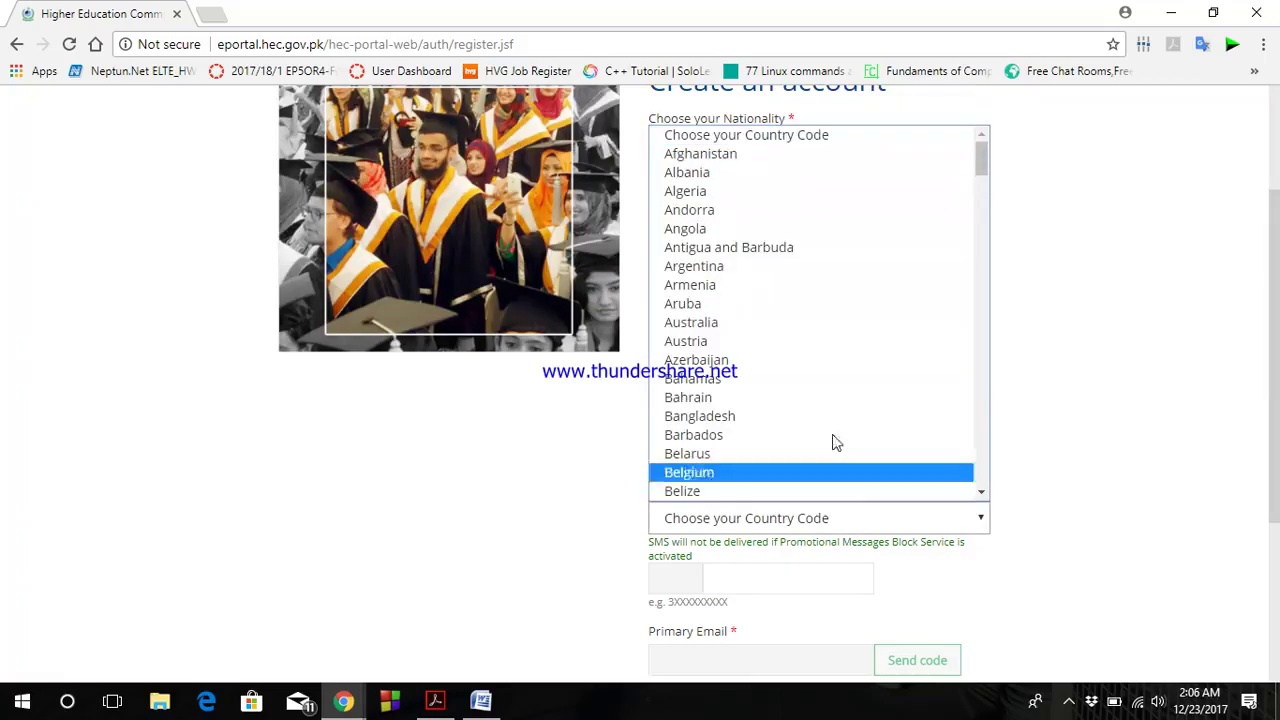
pyautogui.click(1140, 449)
pyautogui.click(811, 588)
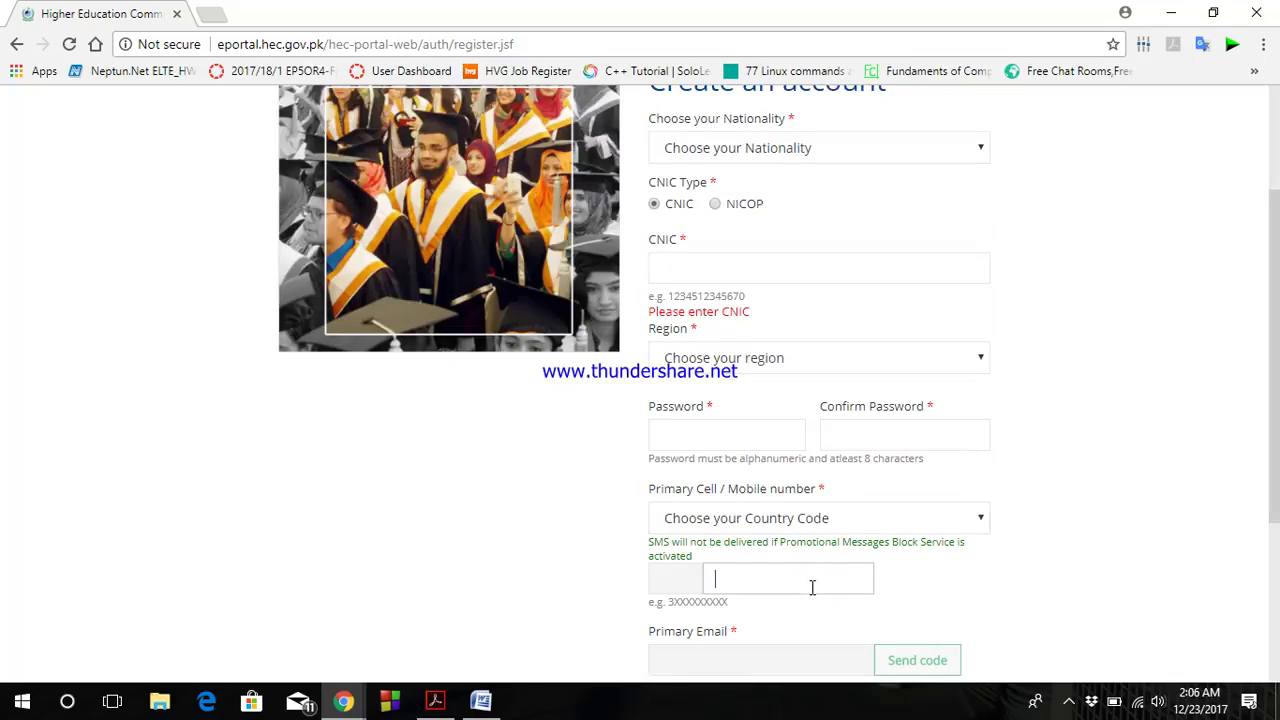
pyautogui.scroll(-1, 1096, 525)
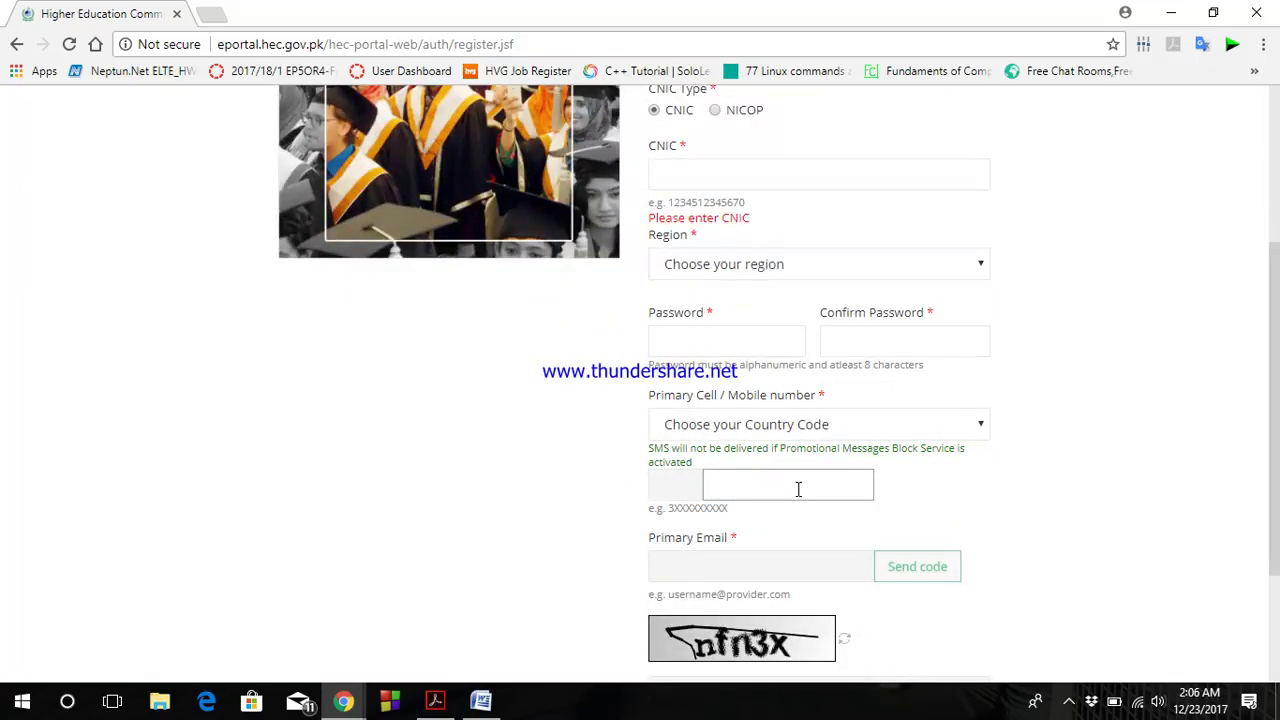
pyautogui.click(795, 563)
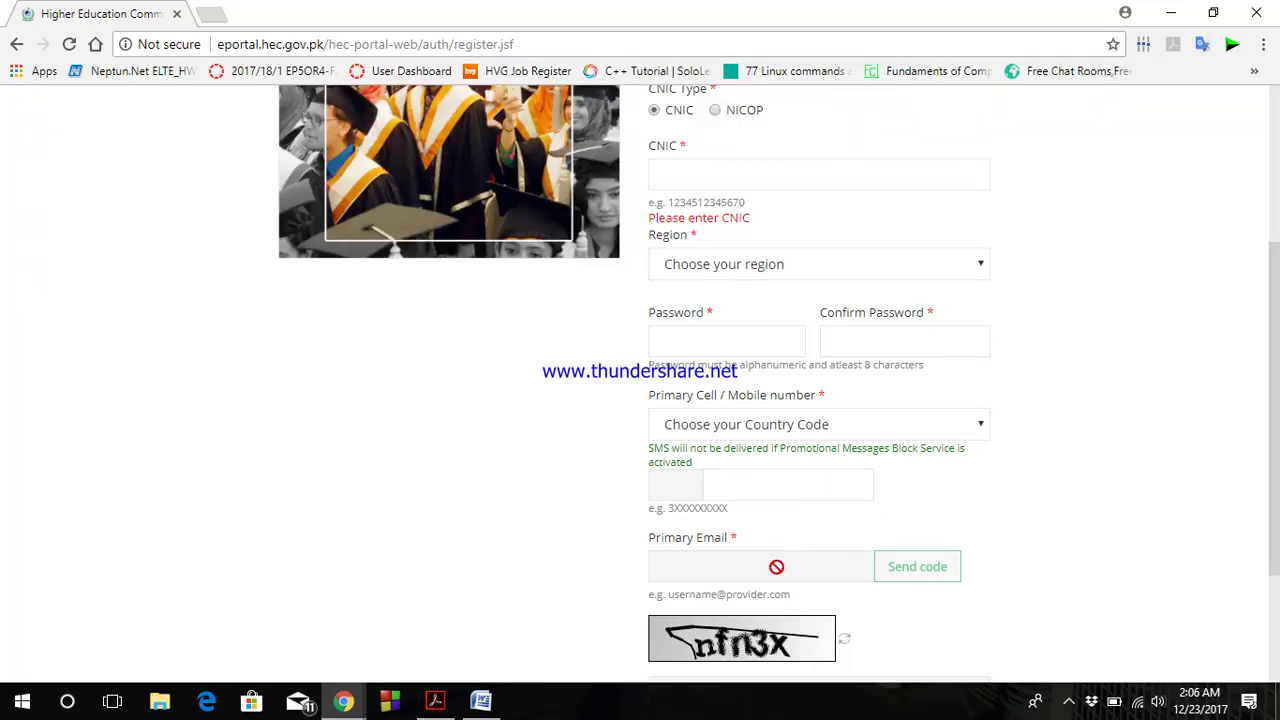
pyautogui.scroll(-3, 1129, 531)
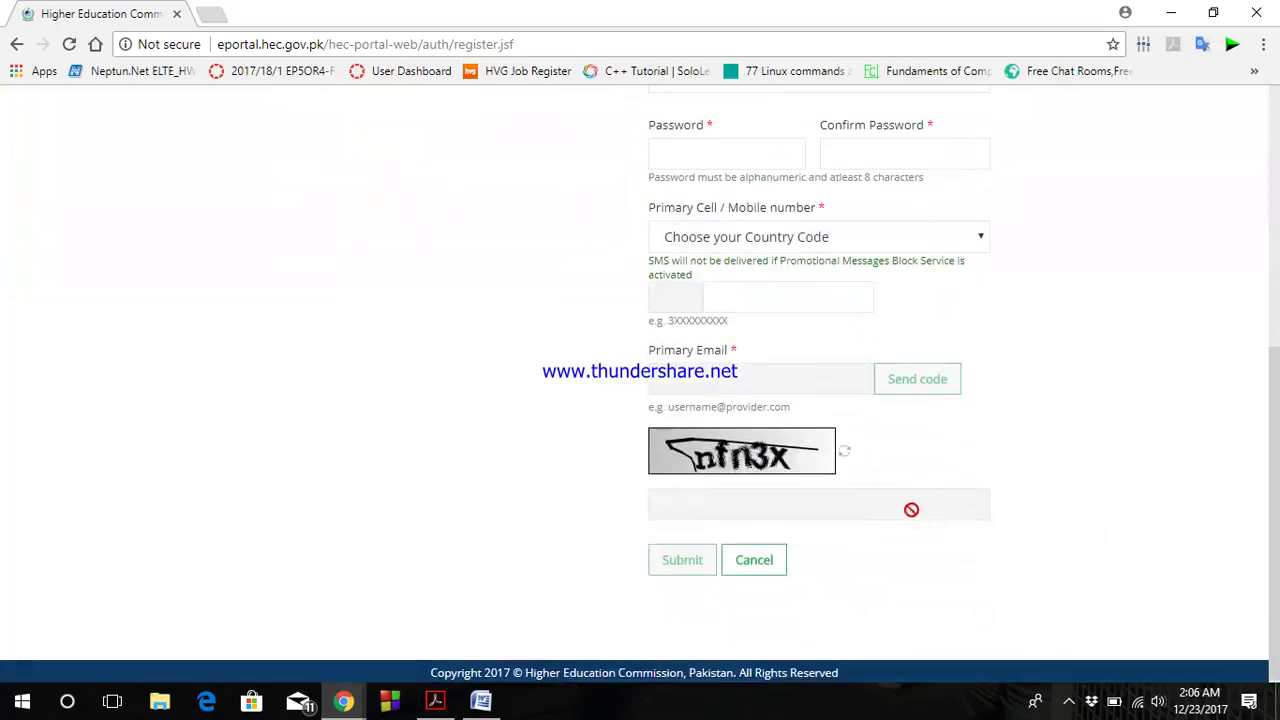
pyautogui.click(760, 562)
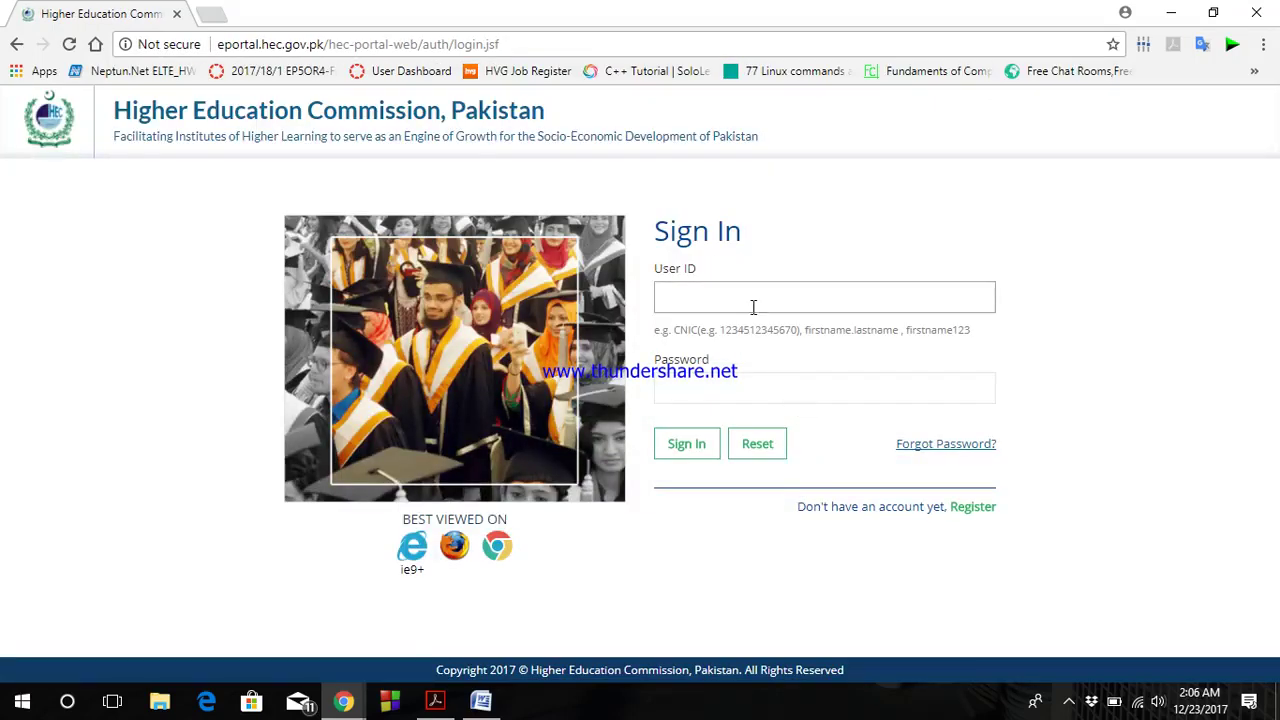
# Sign in to the portal with the saved user ID and account password
pyautogui.click(753, 307)
pyautogui.click(753, 325)
pyautogui.click(757, 385)
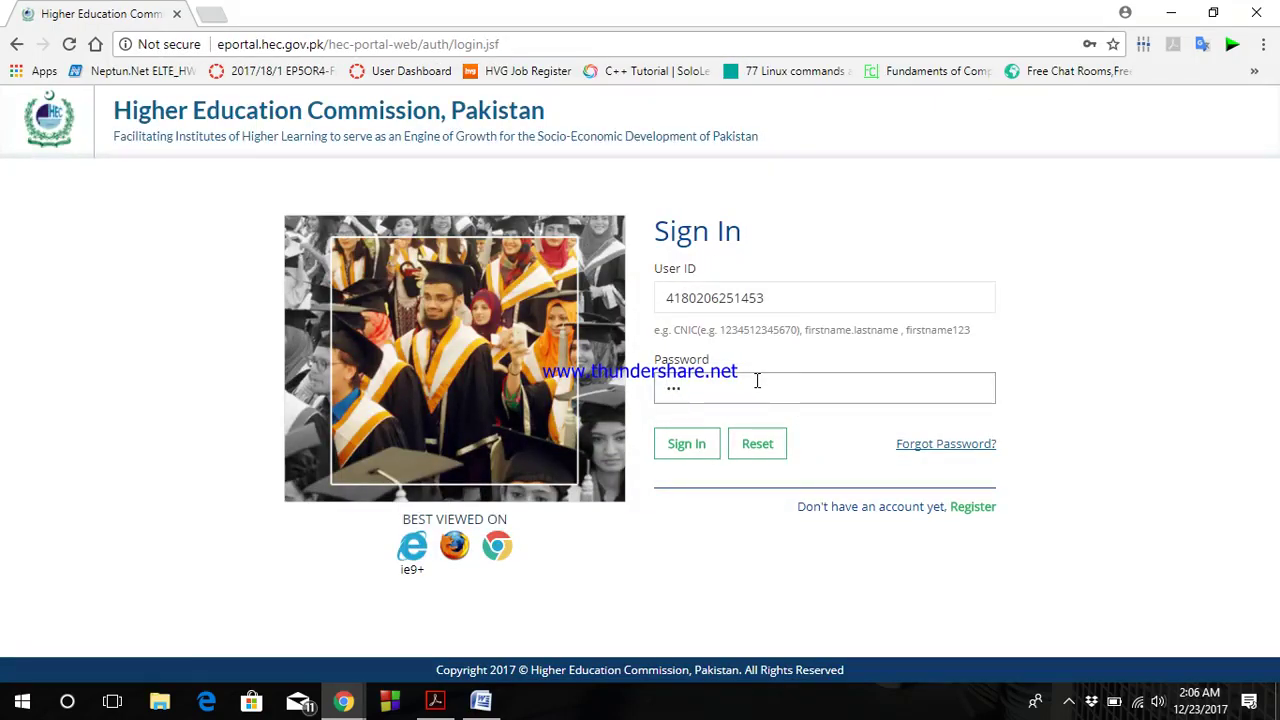
pyautogui.press('Return')
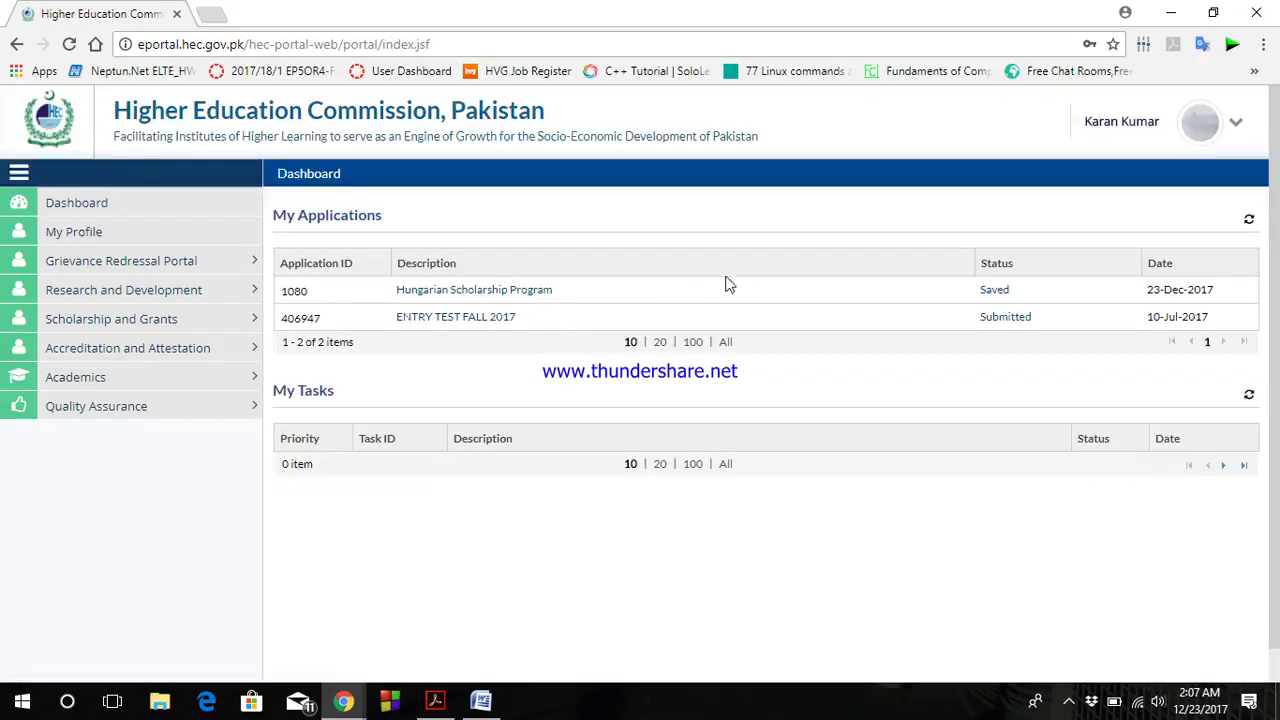
# Open My Profile and review the name, marital status, gender, photo and biographical information in the personal details
pyautogui.click(98, 238)
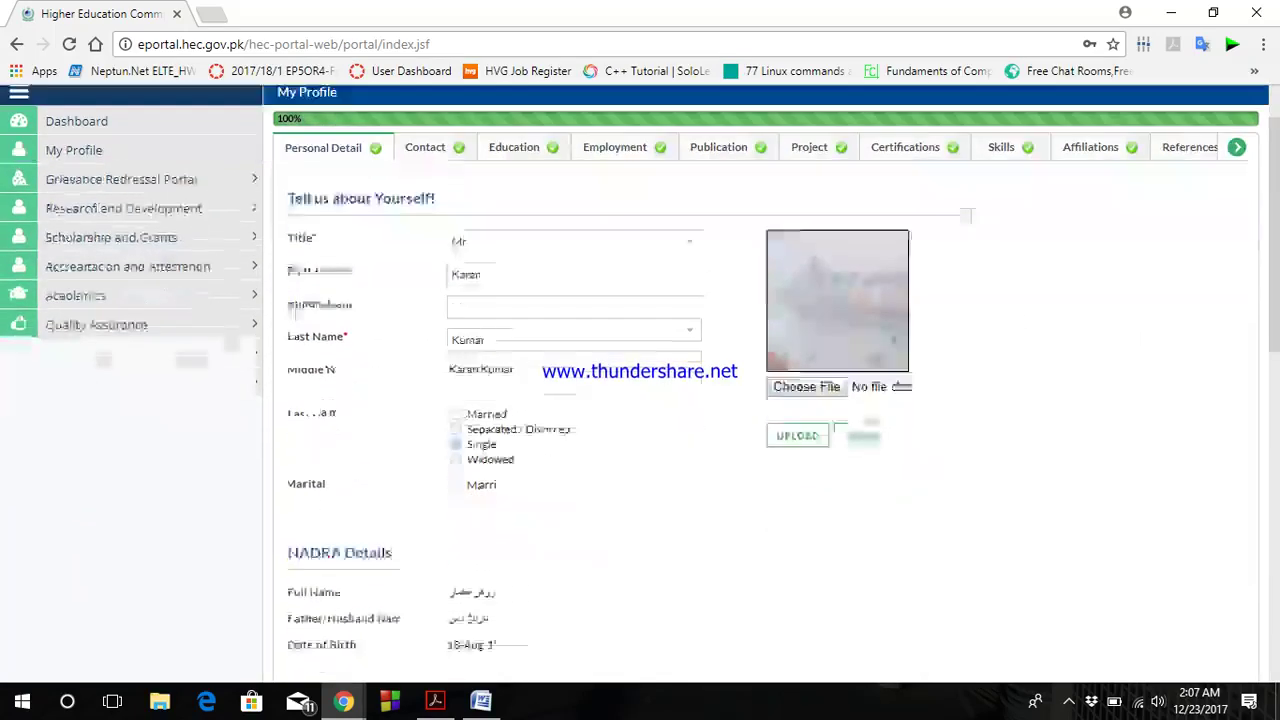
pyautogui.click(511, 332)
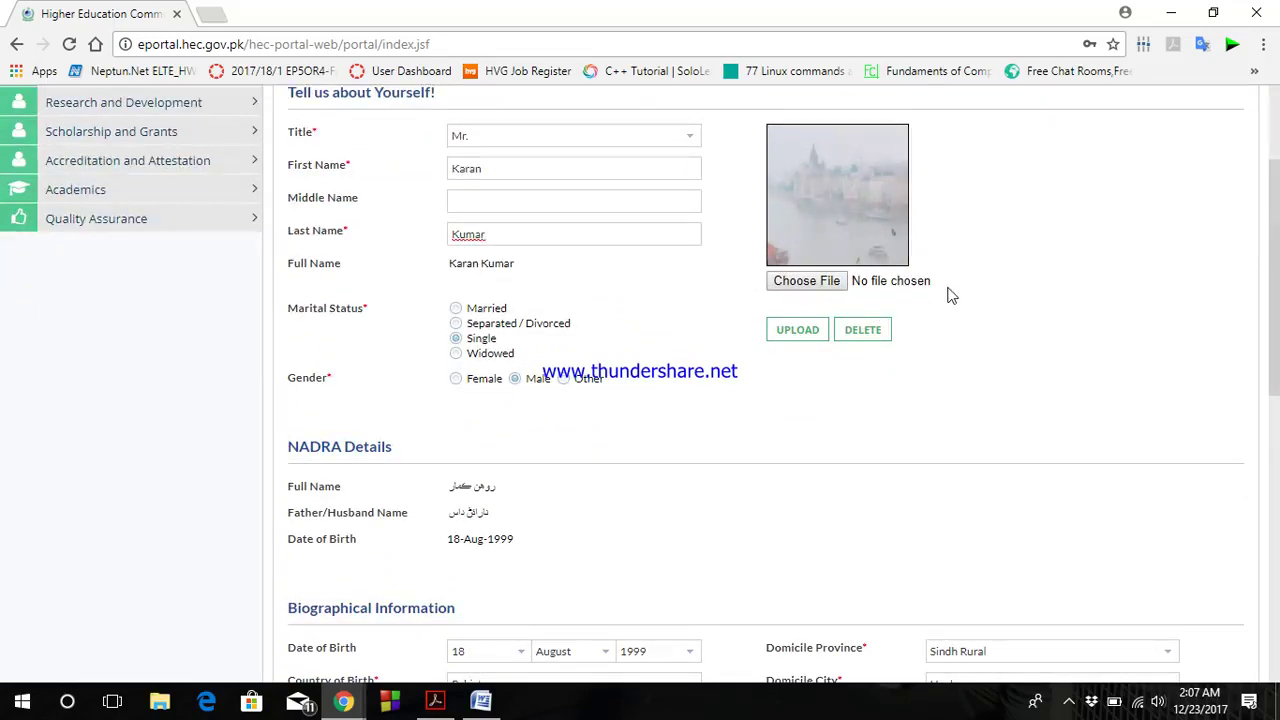
pyautogui.scroll(-2, 948, 292)
pyautogui.scroll(-3, 634, 345)
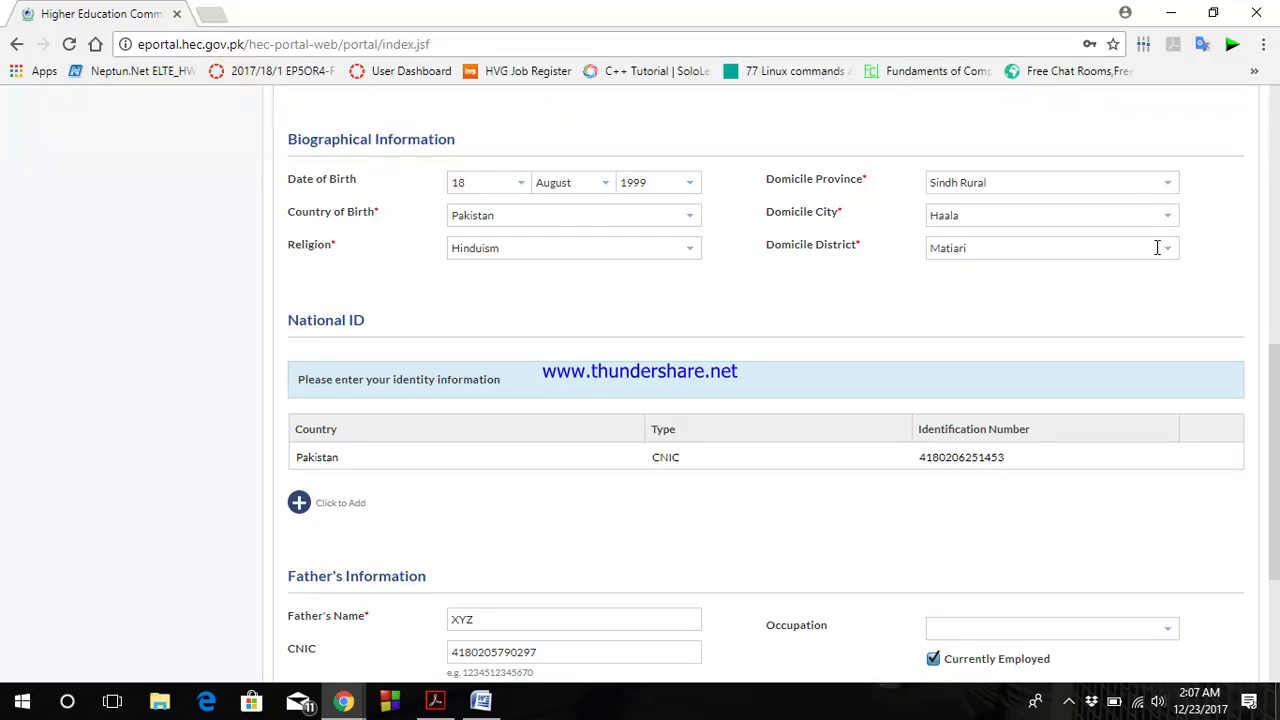
# Review the National ID and Father's Information sections of the personal details, including the father's occupation
pyautogui.scroll(-3, 909, 366)
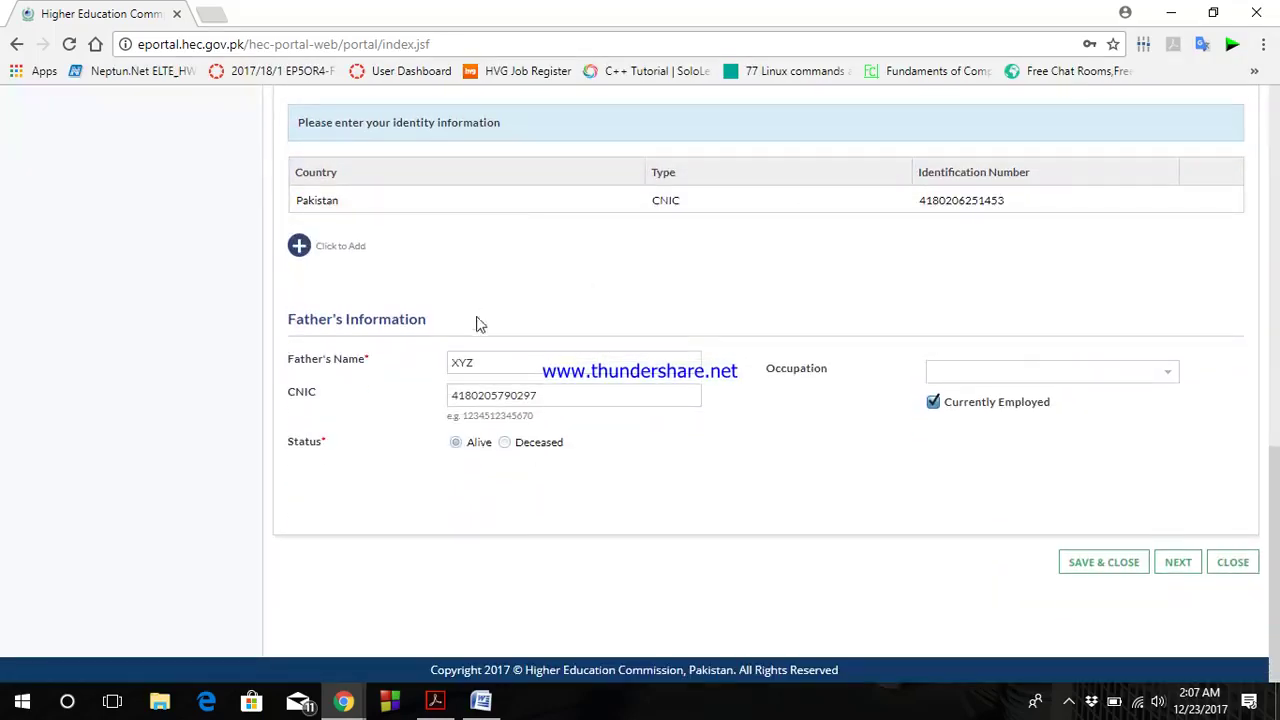
pyautogui.click(506, 367)
pyautogui.click(1172, 377)
pyautogui.click(1172, 377)
pyautogui.scroll(15, 1135, 335)
pyautogui.scroll(-1, 903, 410)
pyautogui.scroll(-15, 903, 410)
pyautogui.scroll(15, 1051, 494)
# Open the profile's Contact section and review the permanent and mailing address details
pyautogui.click(415, 229)
pyautogui.click(716, 161)
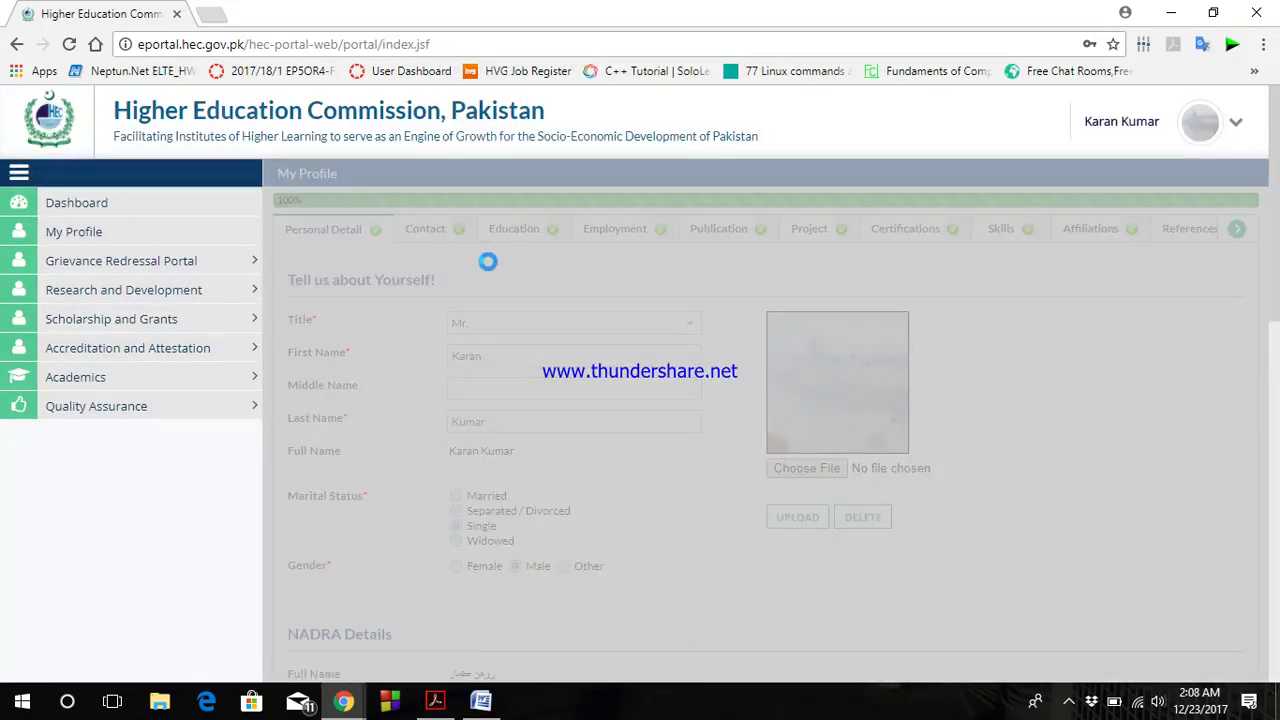
pyautogui.scroll(-1, 655, 335)
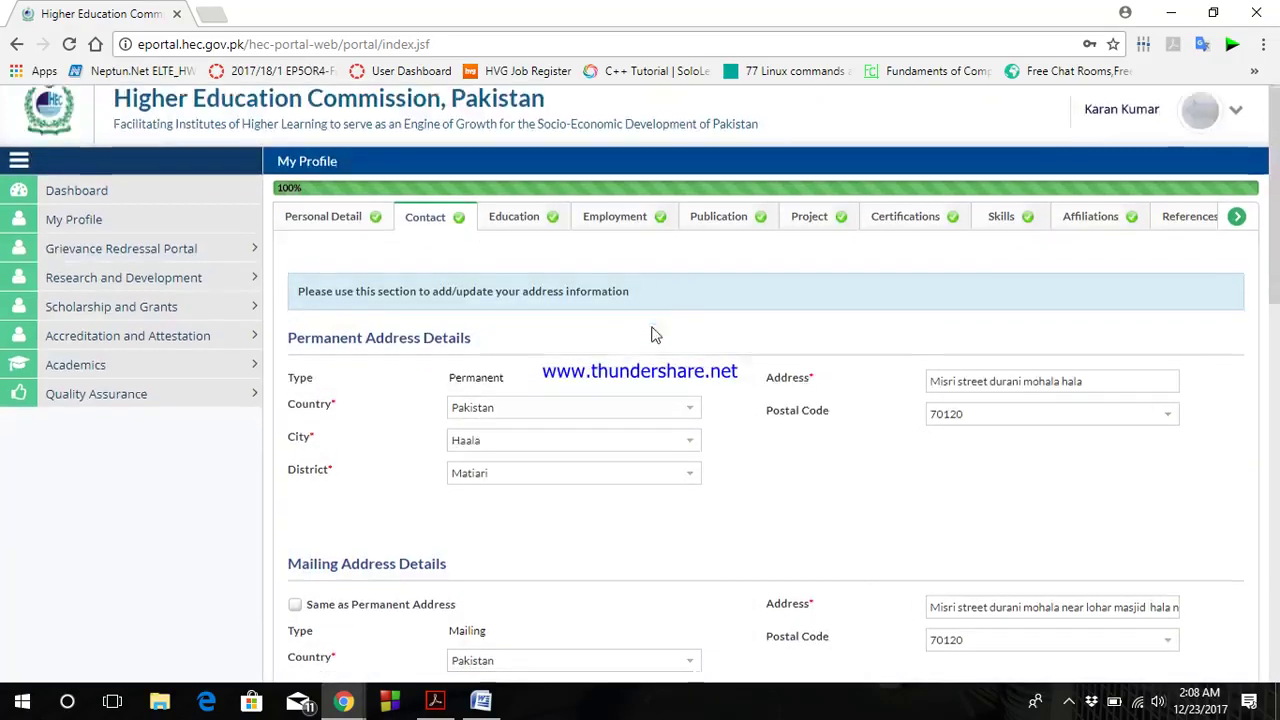
pyautogui.scroll(-1, 652, 333)
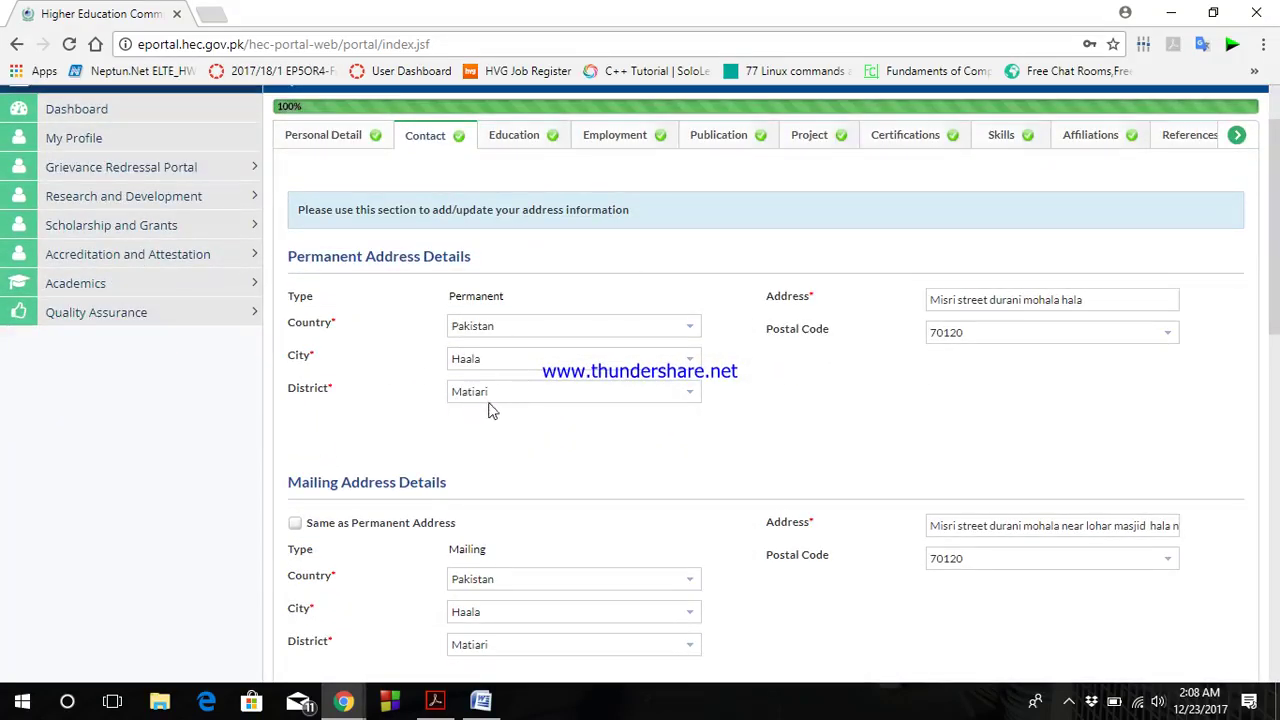
pyautogui.click(1038, 302)
pyautogui.click(870, 378)
pyautogui.scroll(-2, 646, 443)
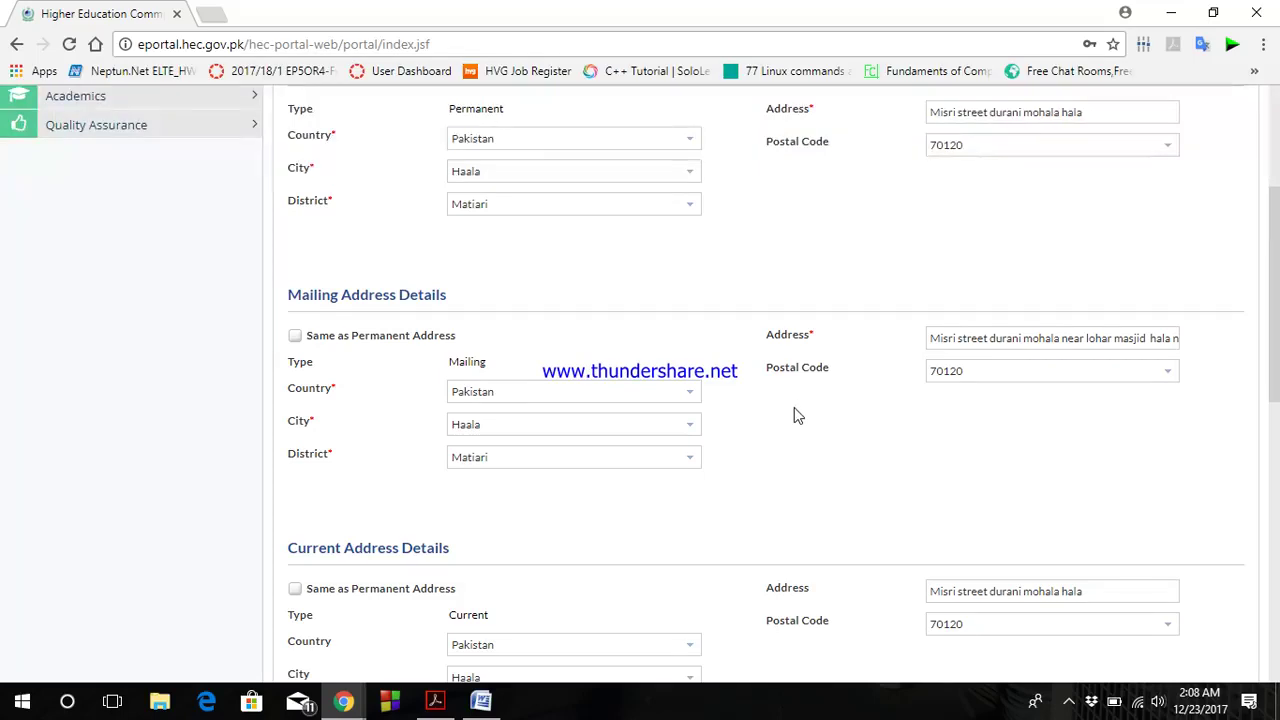
pyautogui.scroll(-1, 794, 407)
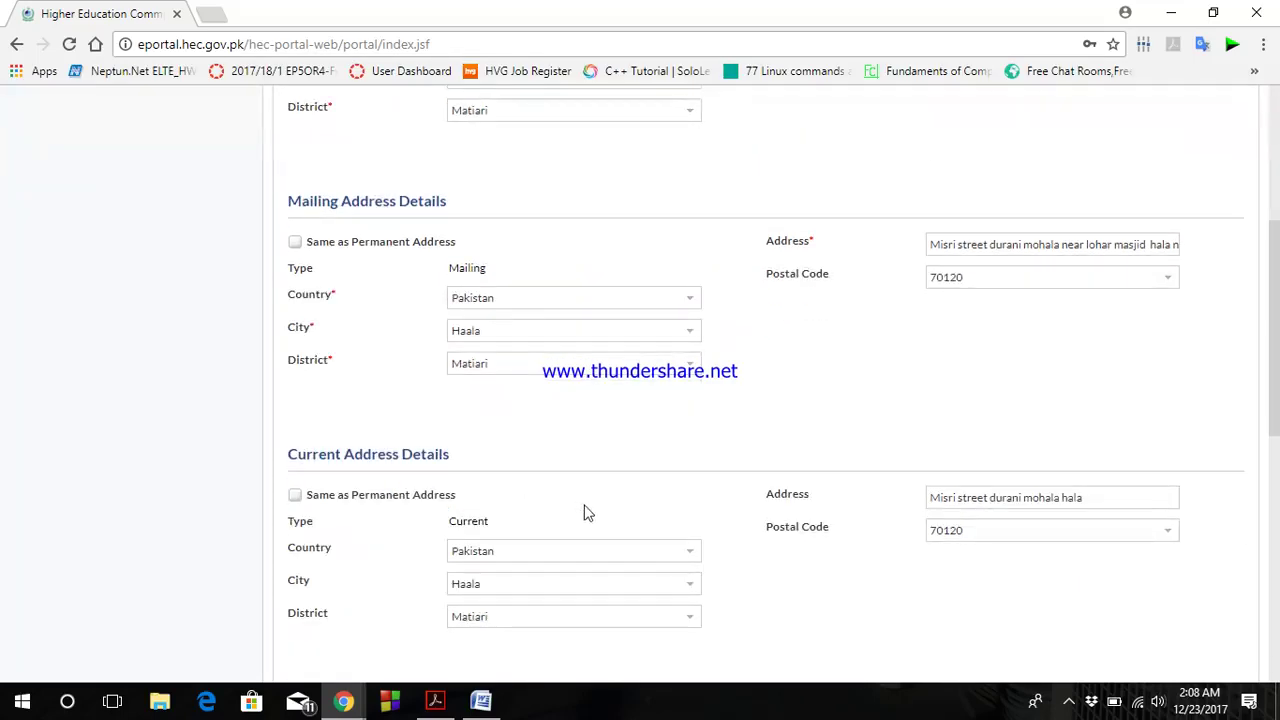
# Review the current address, the primary email and cell phone entries, and the social contacts
pyautogui.scroll(3, 780, 486)
pyautogui.scroll(-4, 820, 550)
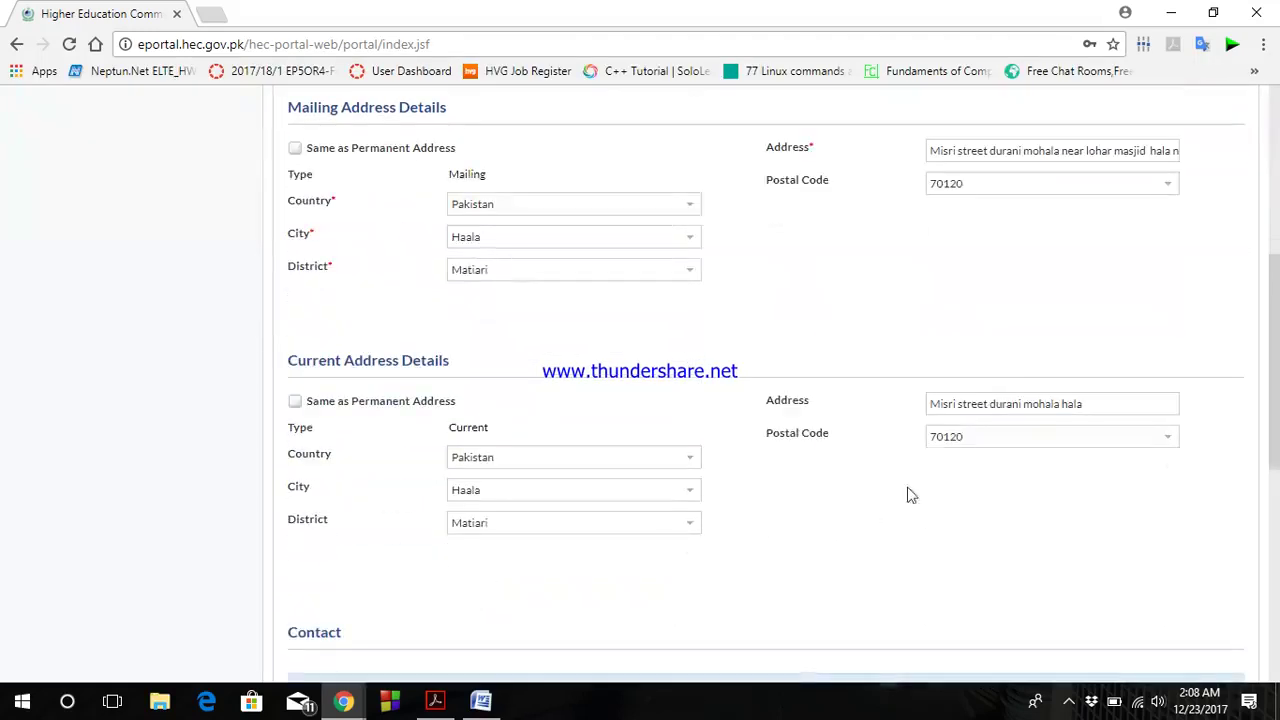
pyautogui.scroll(-4, 900, 510)
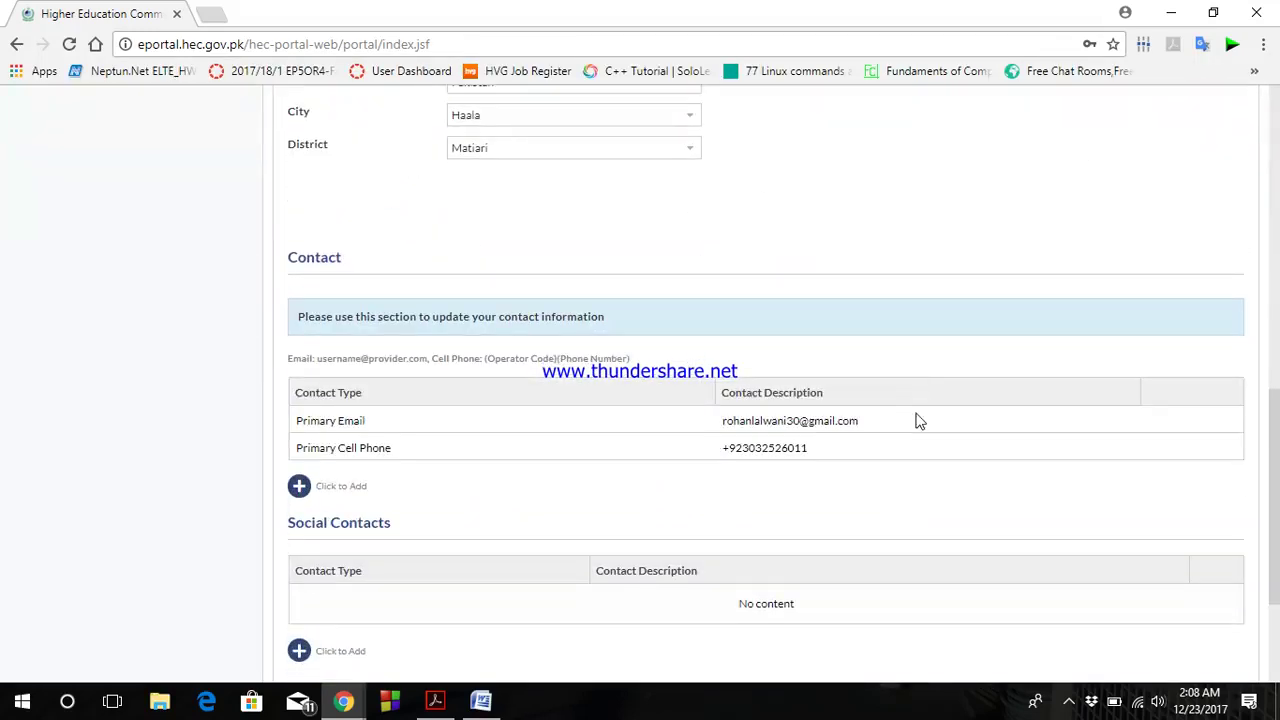
pyautogui.scroll(-1, 918, 424)
pyautogui.scroll(-1, 1030, 362)
pyautogui.scroll(5, 1027, 375)
pyautogui.scroll(-4, 1020, 395)
pyautogui.scroll(10, 866, 437)
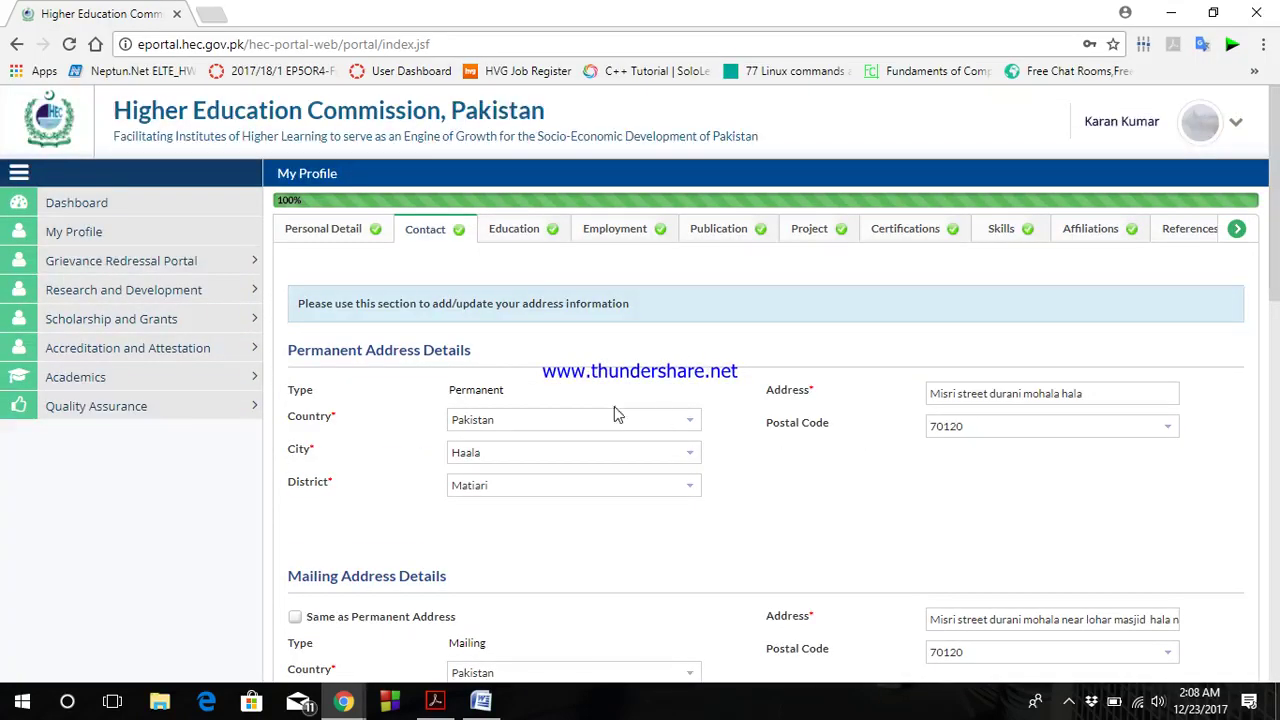
# Open the profile's Education section and start adding a new qualification record
pyautogui.click(535, 228)
pyautogui.click(714, 163)
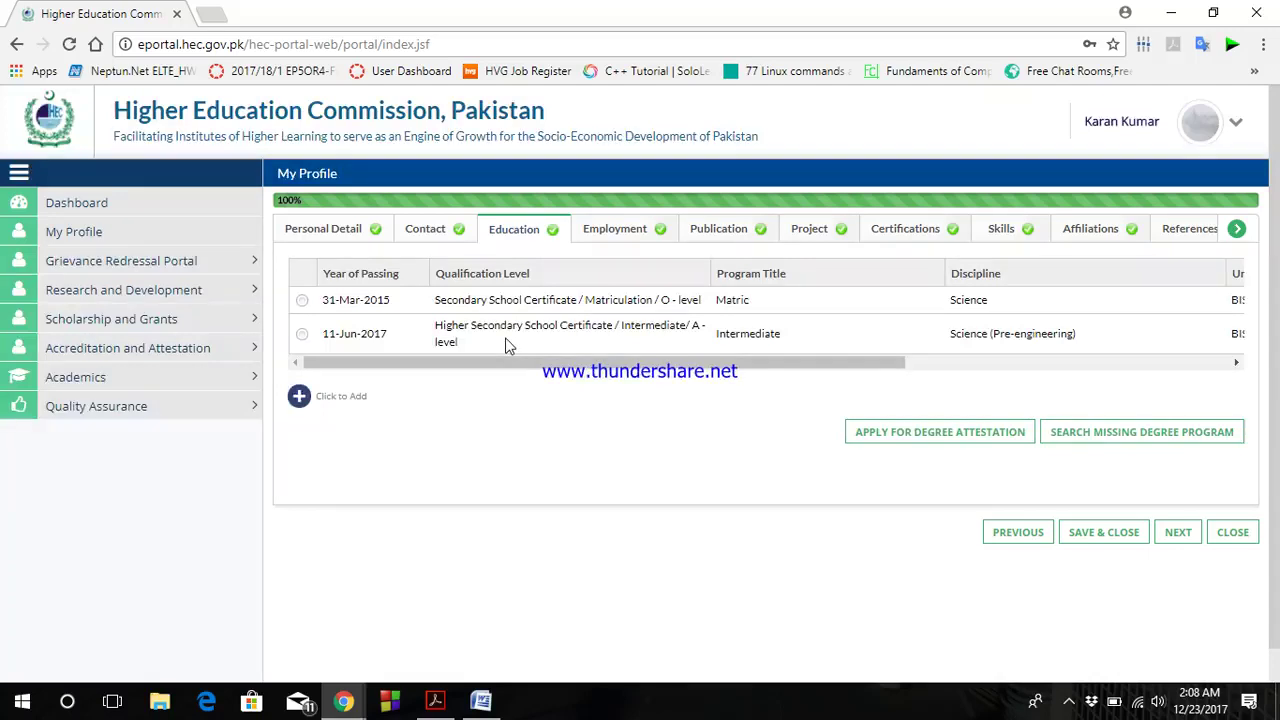
pyautogui.click(299, 397)
pyautogui.scroll(-3, 751, 420)
pyautogui.scroll(-2, 790, 400)
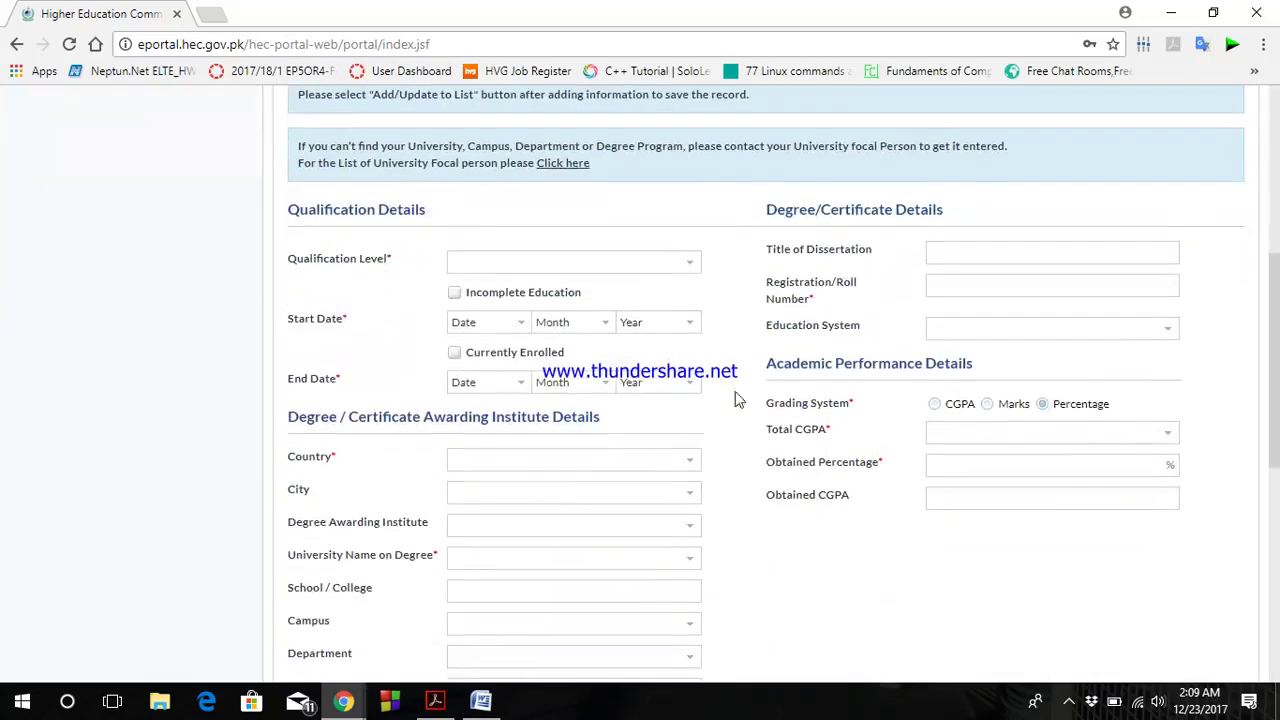
# Set the new education record's qualification level to Higher Secondary School Certificate / Intermediate/ A - level
pyautogui.scroll(3, 740, 272)
pyautogui.scroll(-1, 771, 291)
pyautogui.scroll(1, 690, 260)
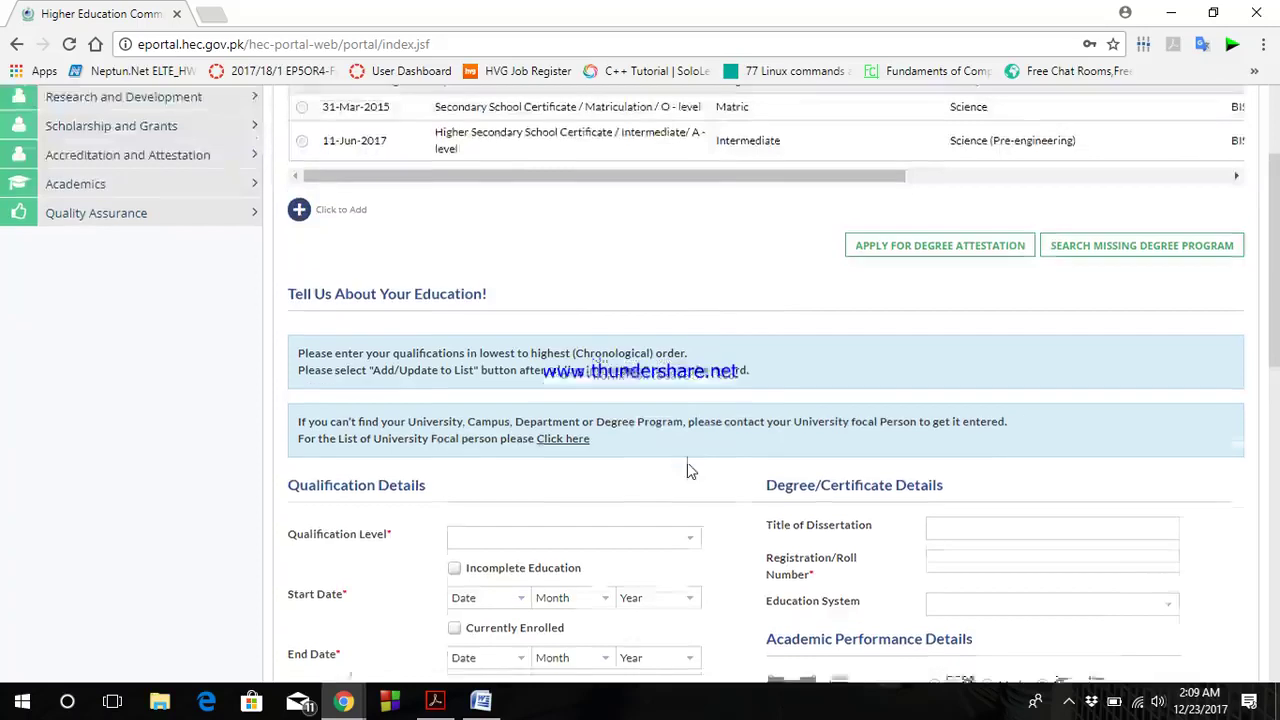
pyautogui.scroll(-1, 694, 460)
pyautogui.scroll(-1, 772, 368)
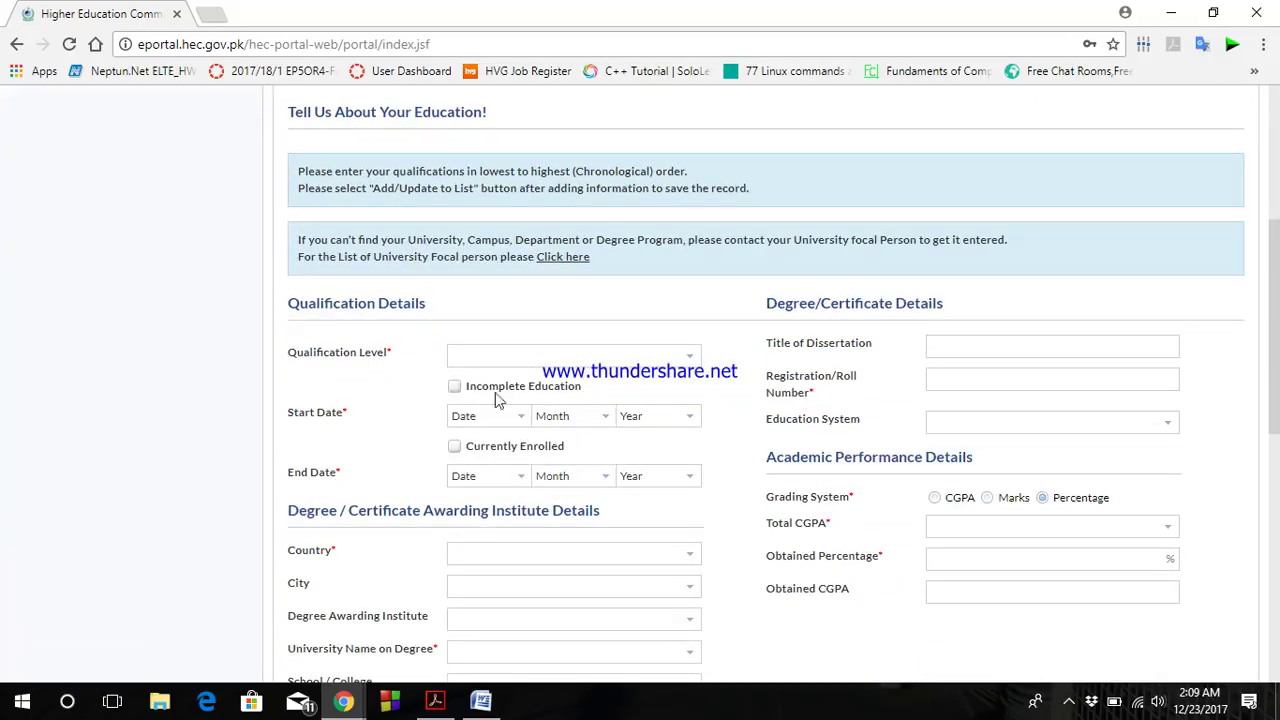
pyautogui.click(690, 358)
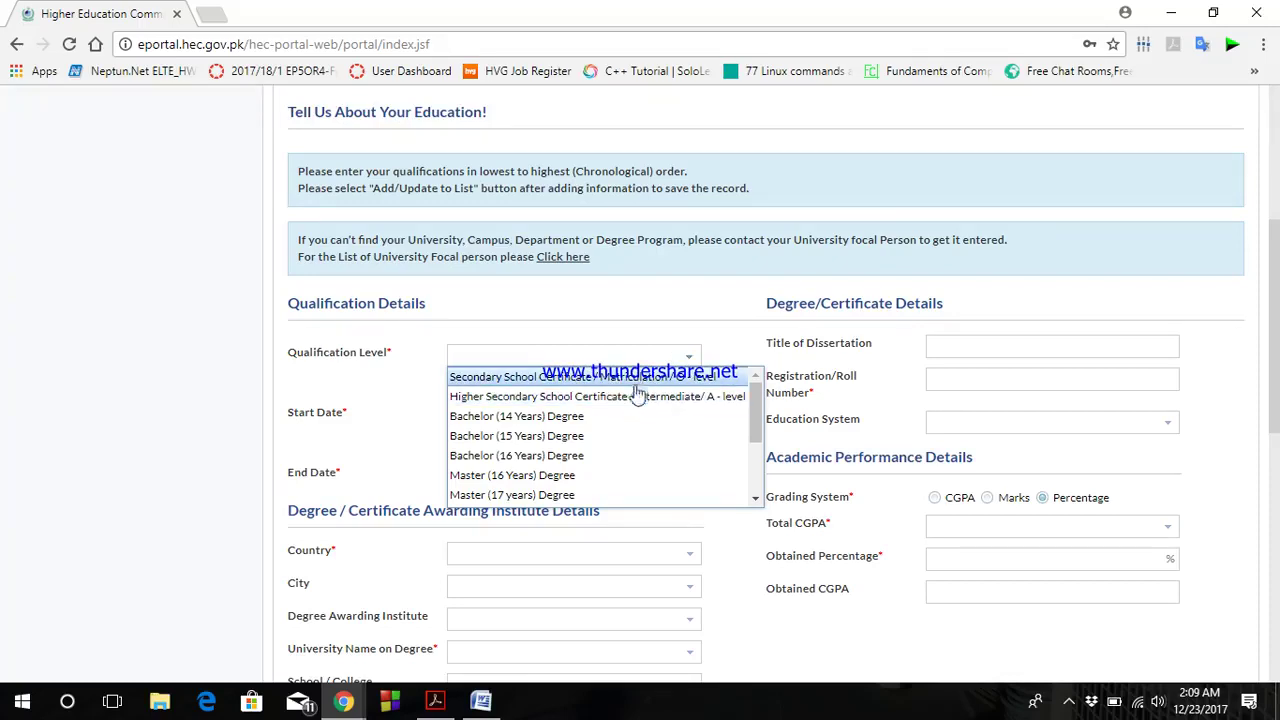
pyautogui.click(695, 397)
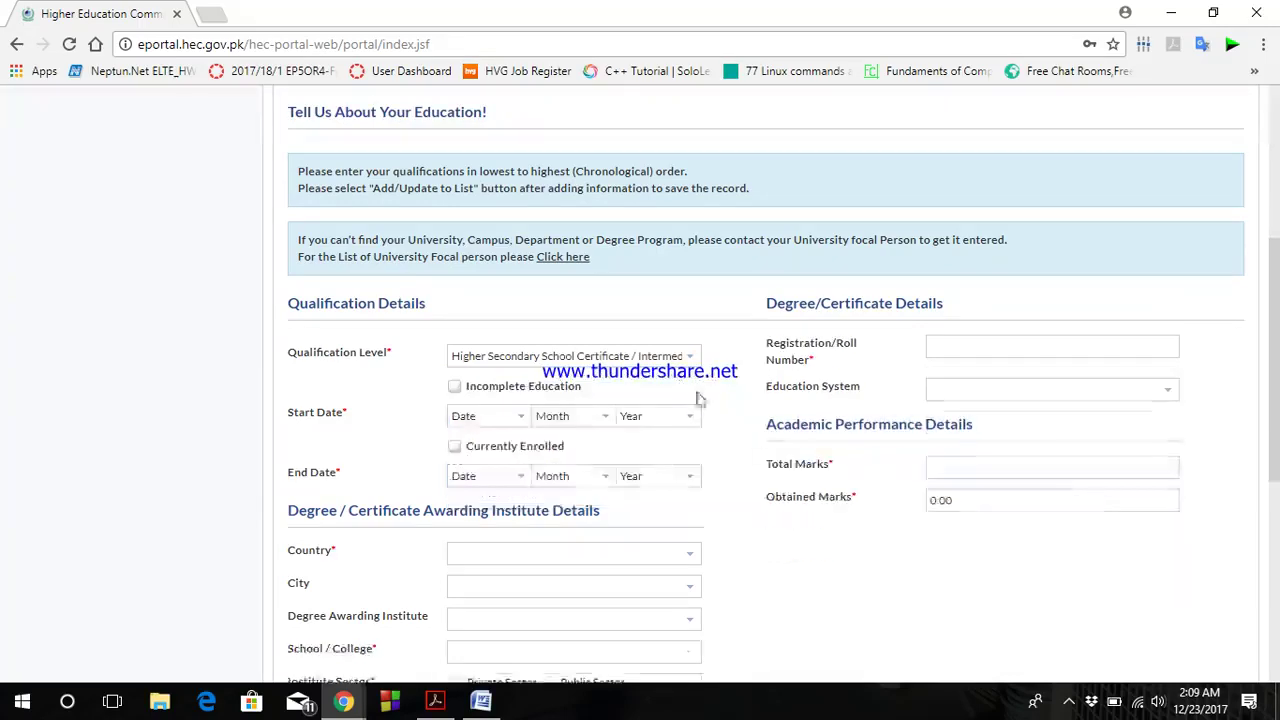
pyautogui.scroll(-1, 757, 353)
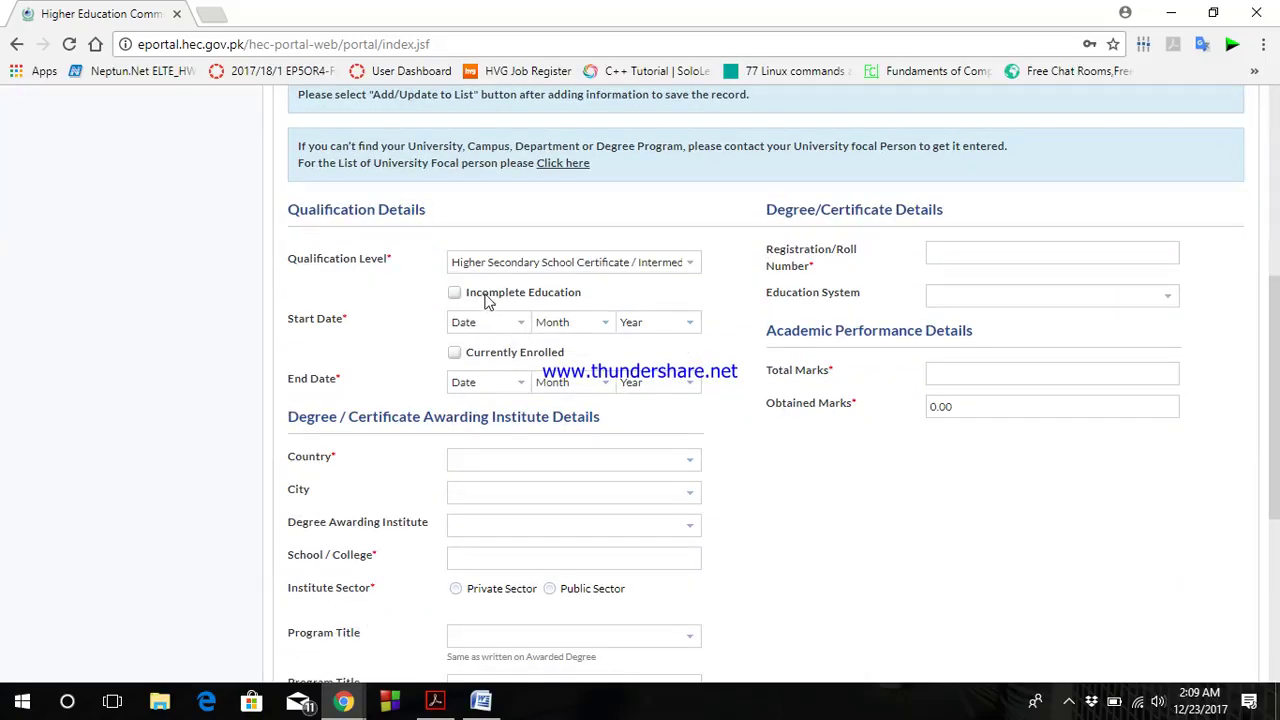
# Examine the new education record's start and end dates, awarding institute details, program title, discipline and major fields
pyautogui.click(521, 331)
pyautogui.click(522, 333)
pyautogui.scroll(-2, 740, 451)
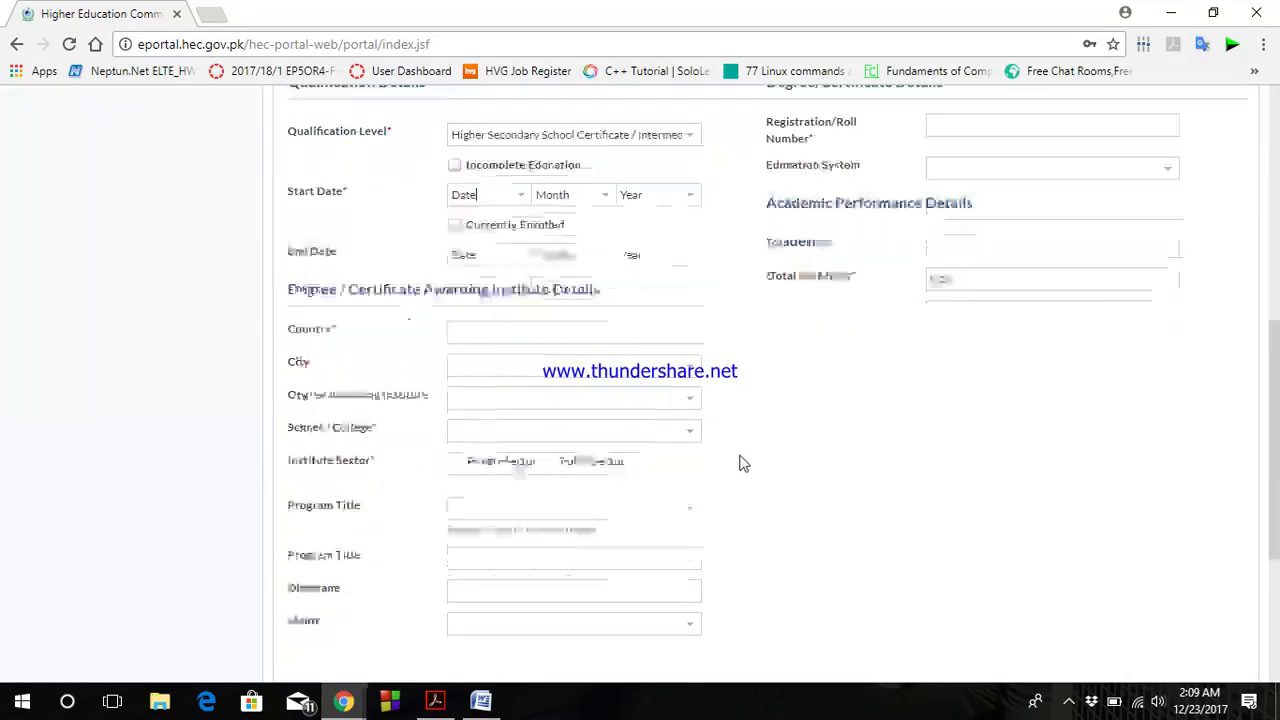
pyautogui.scroll(2, 690, 457)
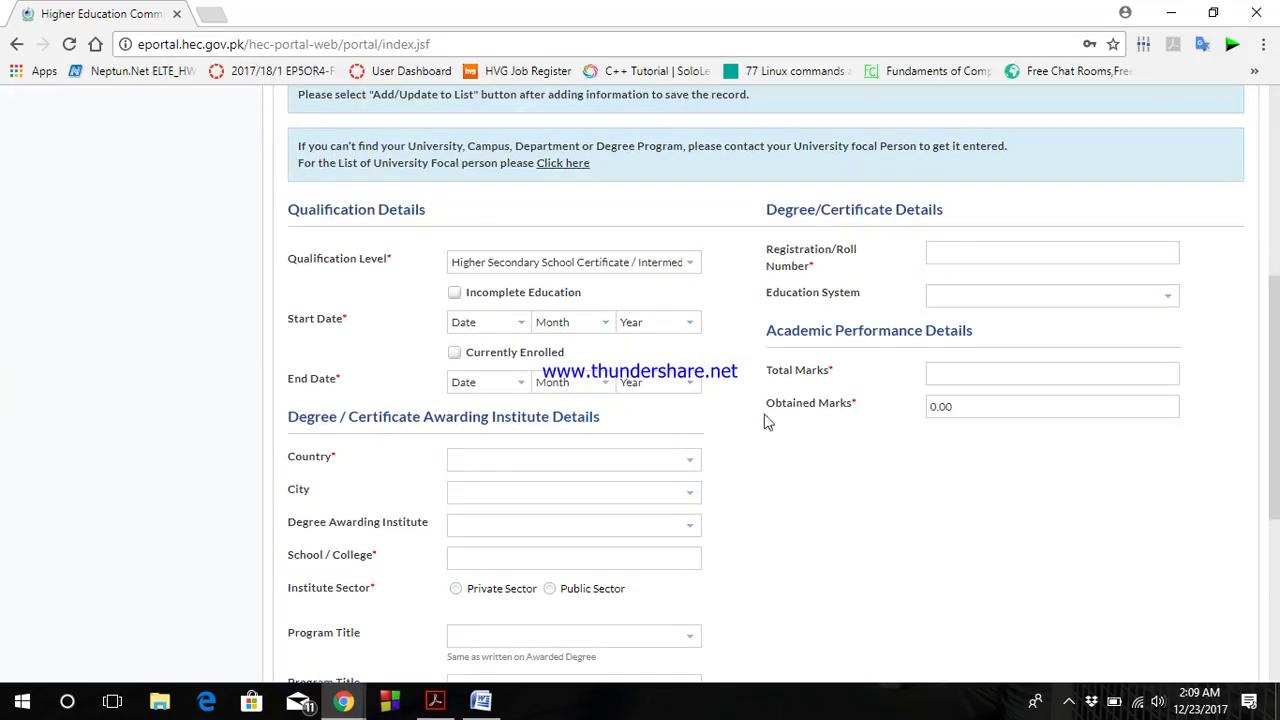
pyautogui.click(577, 494)
pyautogui.click(686, 529)
pyautogui.scroll(-1, 566, 546)
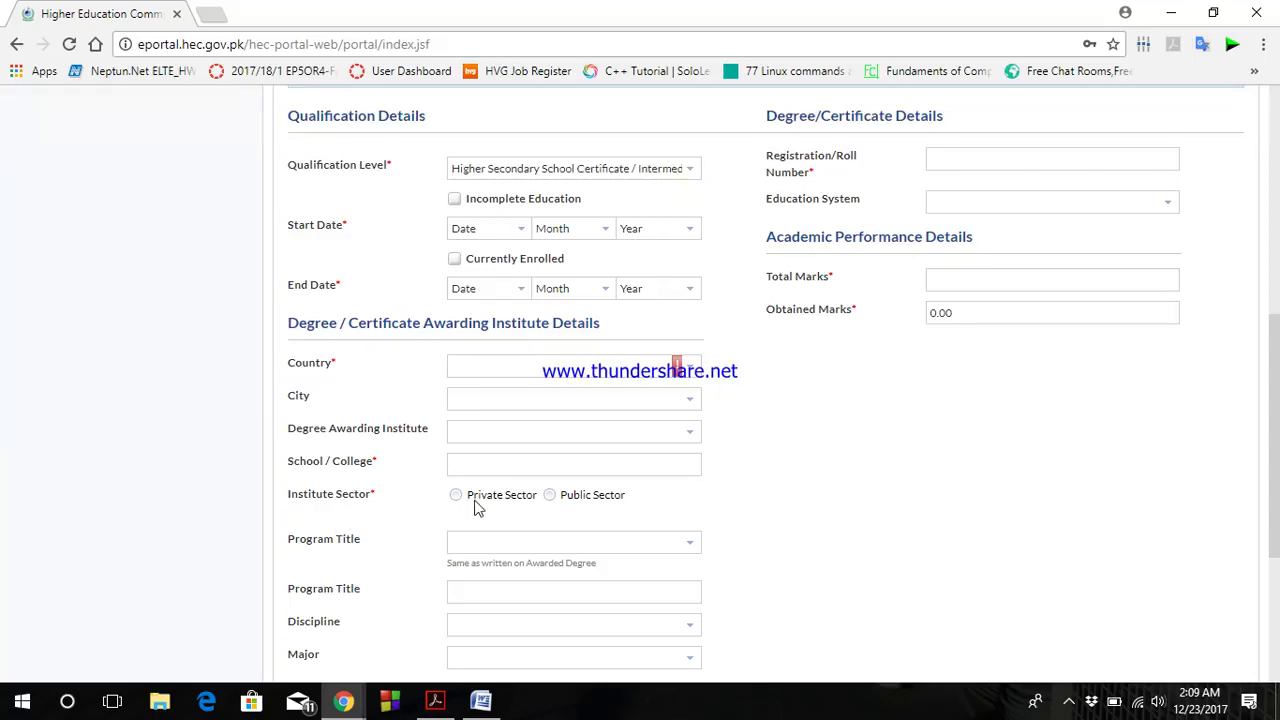
pyautogui.moveTo(480, 507)
pyautogui.scroll(-1, 846, 529)
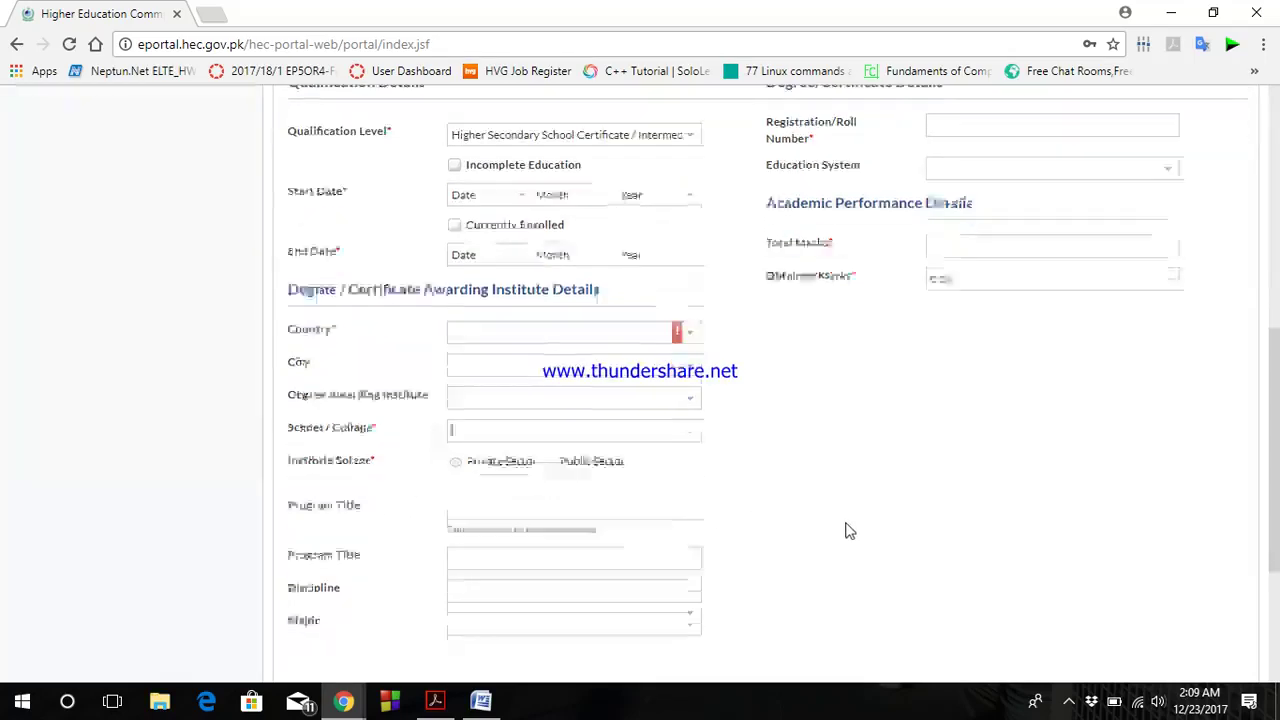
pyautogui.click(690, 455)
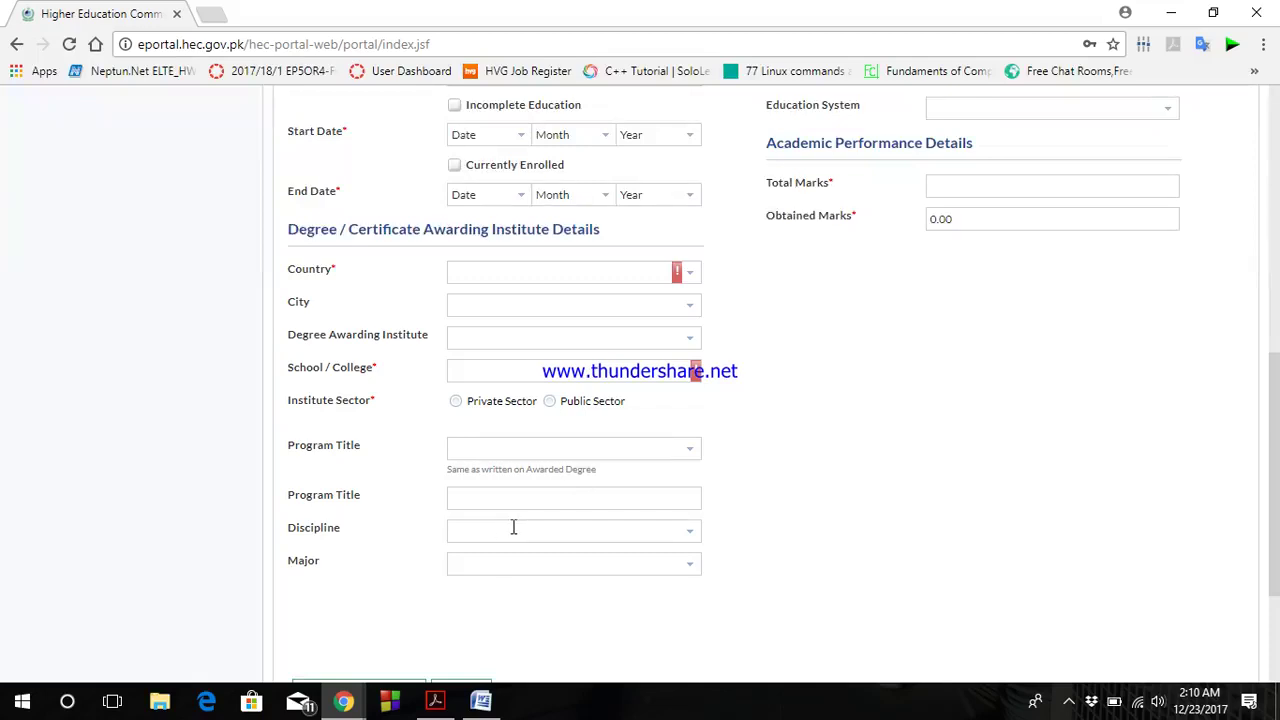
pyautogui.click(500, 447)
# Review the record's registration/roll number field, education system options, and total and obtained marks fields
pyautogui.scroll(4, 824, 466)
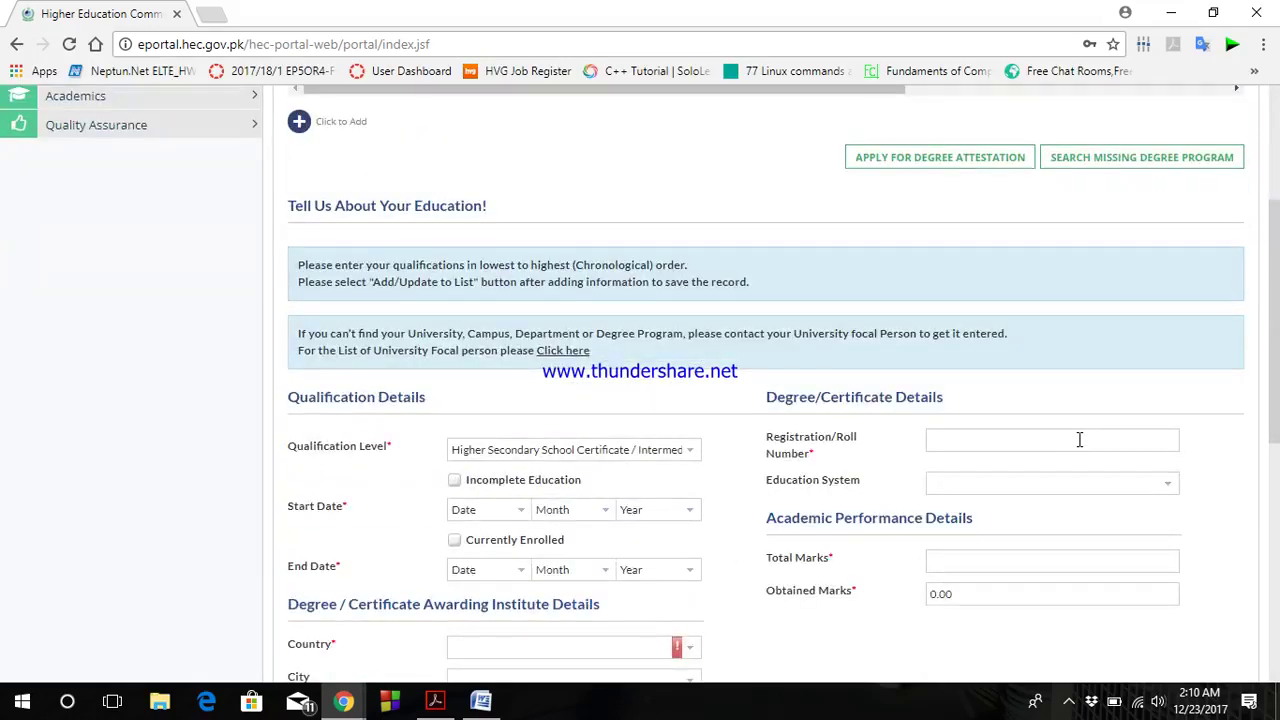
pyautogui.click(1168, 490)
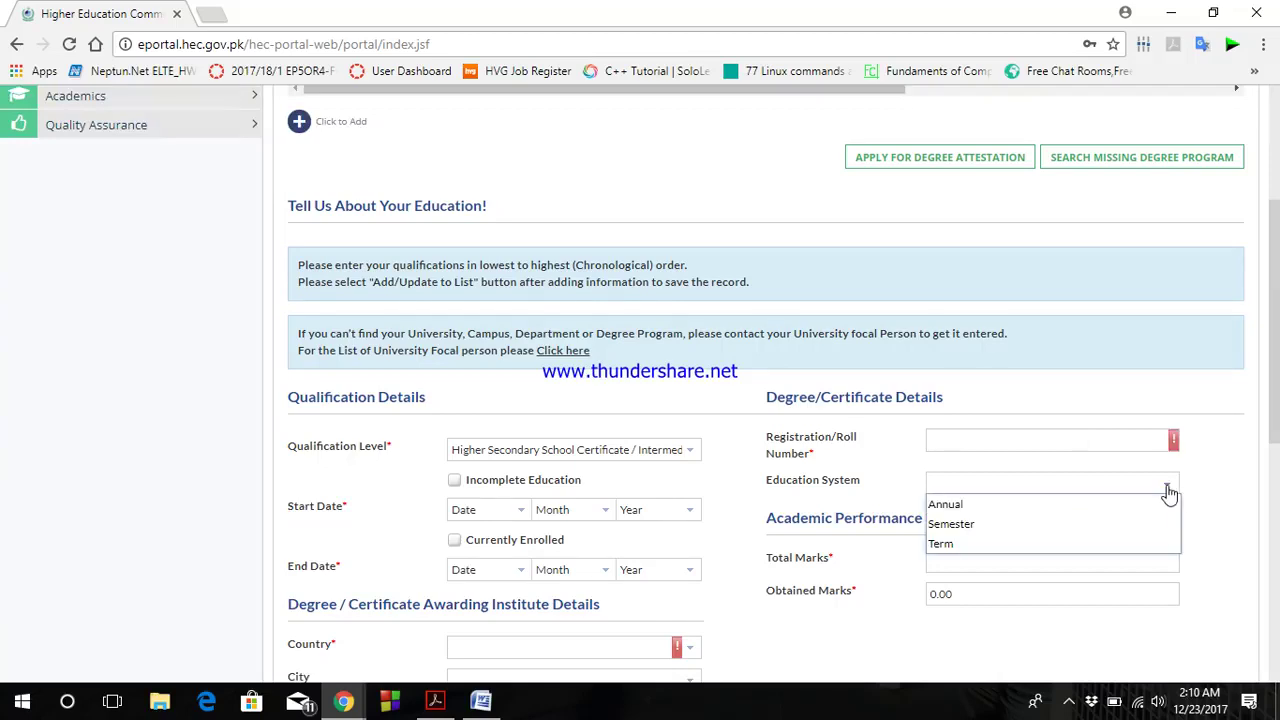
pyautogui.click(1250, 478)
pyautogui.scroll(-1, 1235, 491)
pyautogui.click(1035, 471)
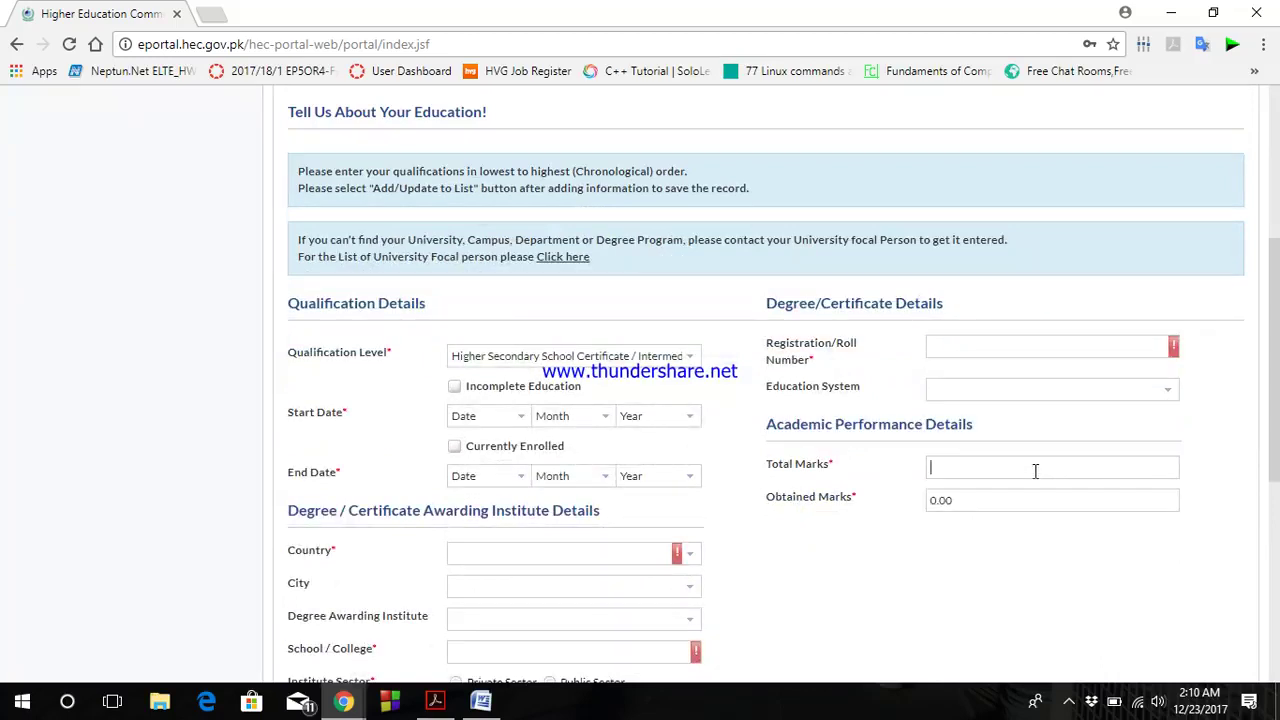
pyautogui.click(967, 497)
pyautogui.click(1172, 569)
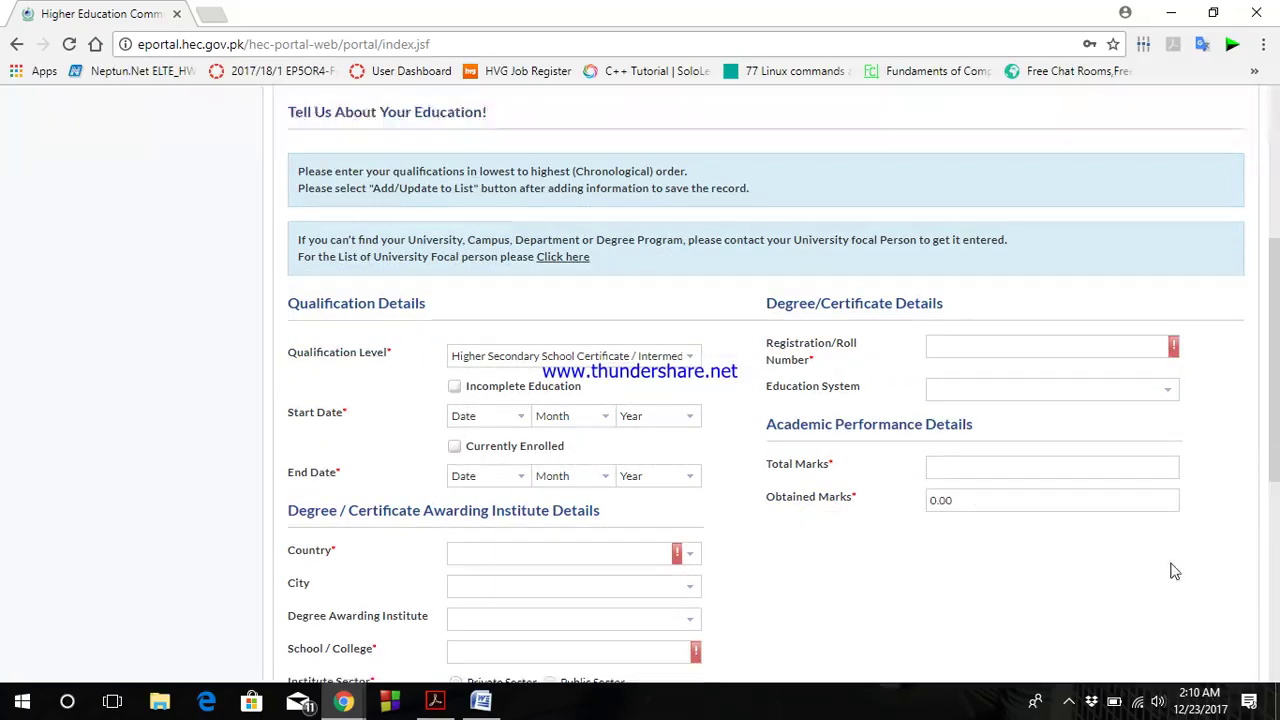
# Close the unfinished education record without adding it and review all columns of the listed qualifications
pyautogui.scroll(-9, 891, 598)
pyautogui.scroll(2, 872, 564)
pyautogui.scroll(-1, 720, 574)
pyautogui.scroll(-1, 600, 590)
pyautogui.click(485, 497)
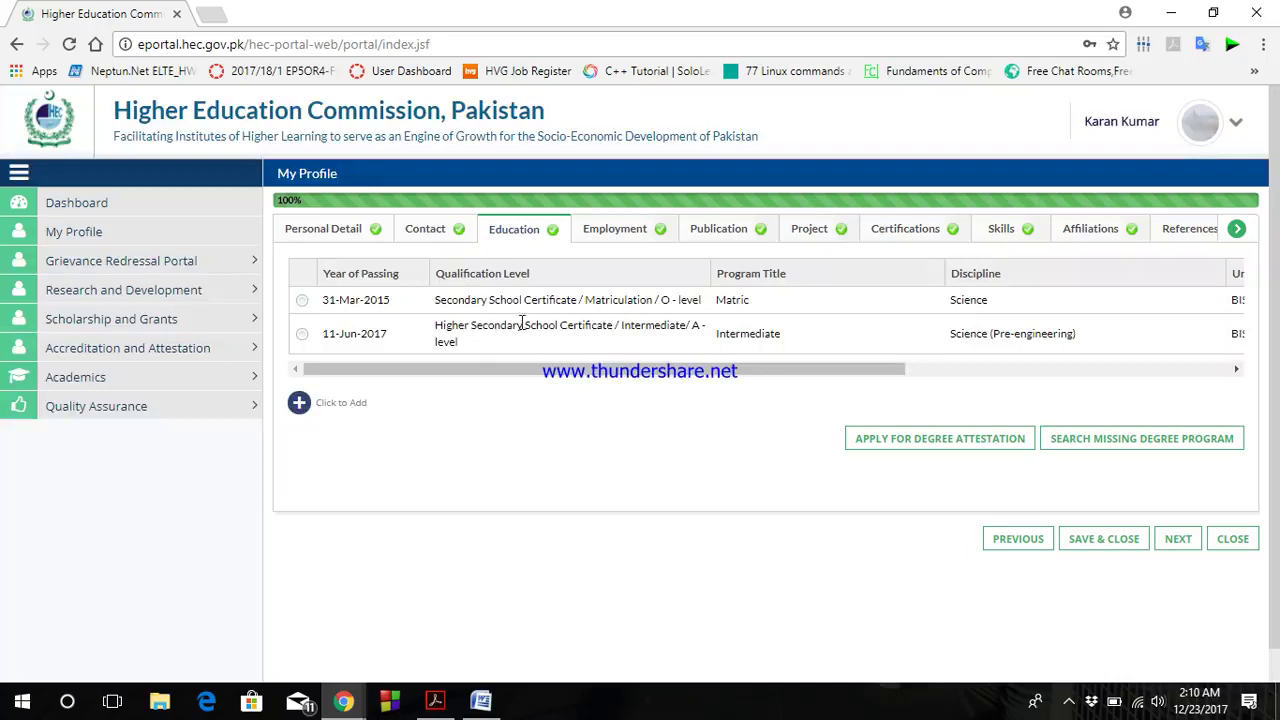
pyautogui.moveTo(789, 369); pyautogui.dragTo(1144, 350)
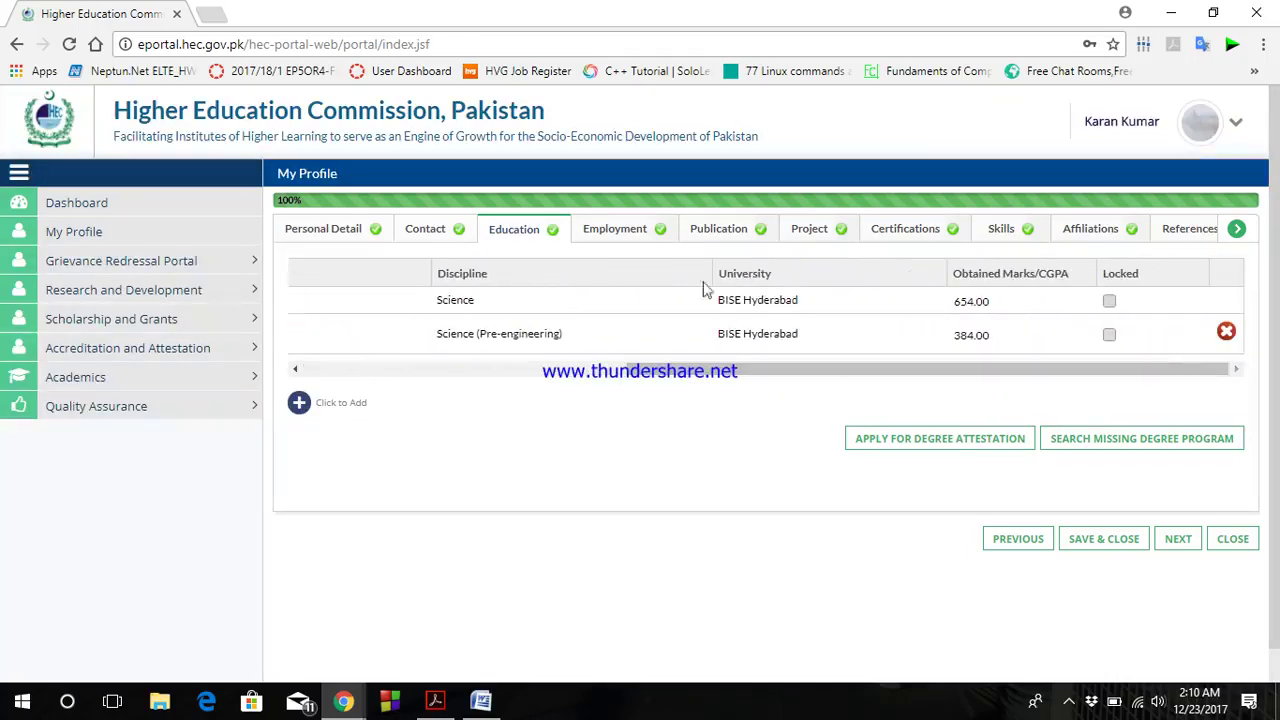
# View the profile's Employment section, saving changes, and proceed to the Publication section without saving changes
pyautogui.click(632, 233)
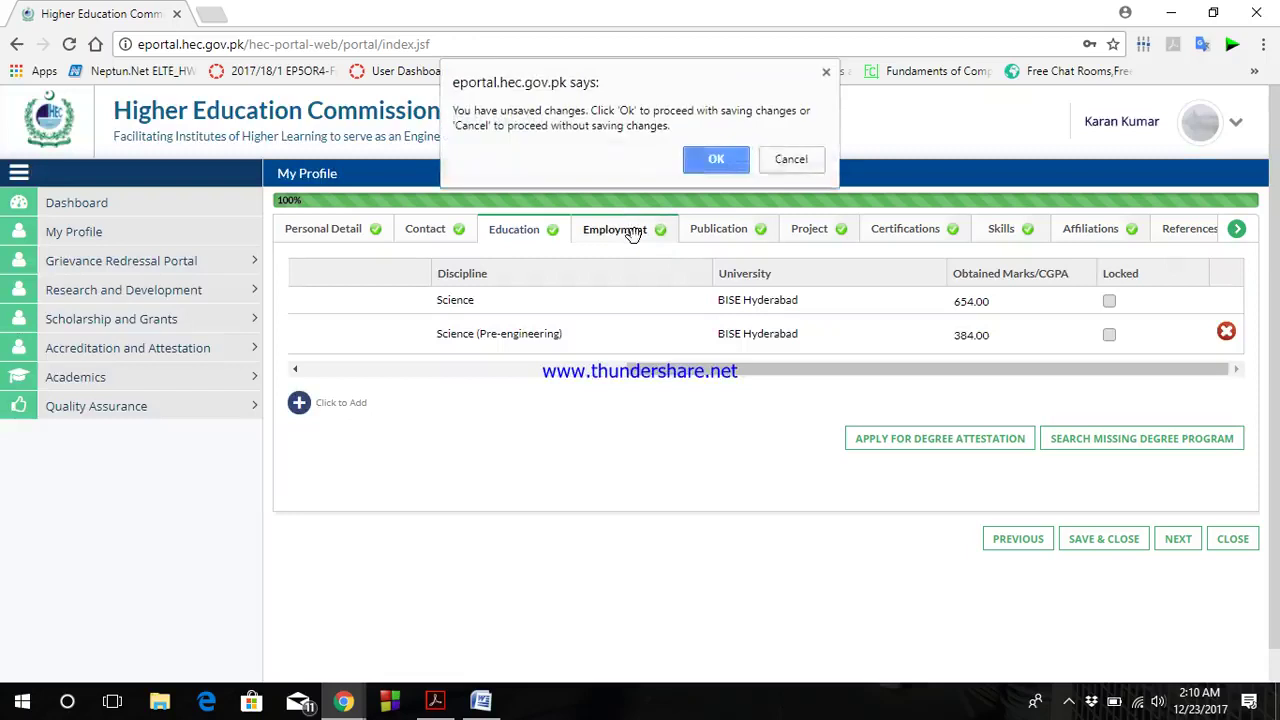
pyautogui.click(722, 163)
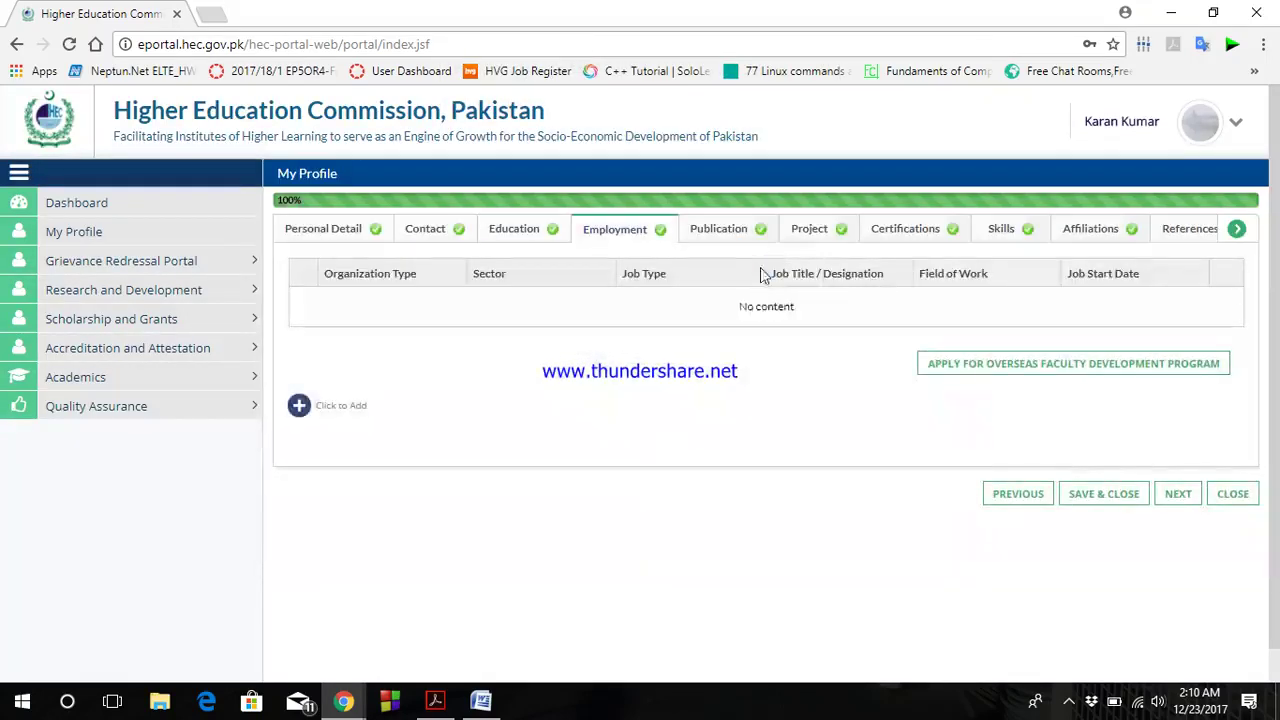
pyautogui.click(760, 230)
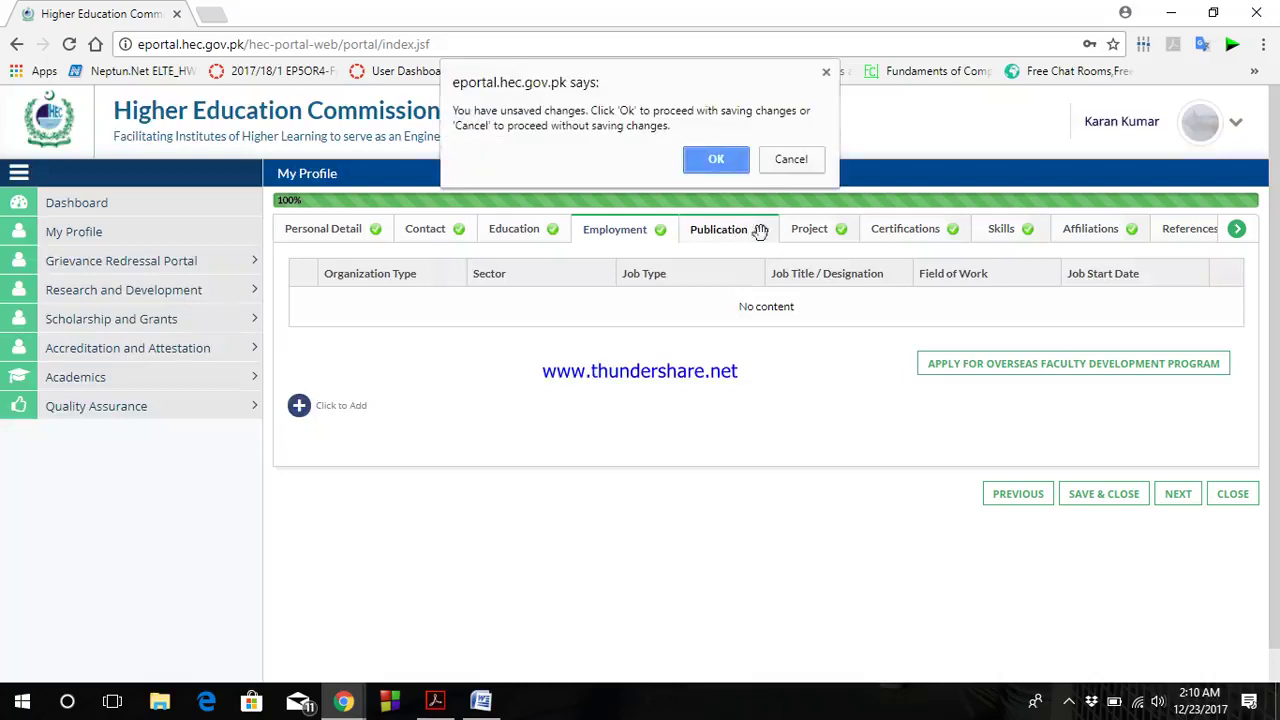
pyautogui.click(790, 160)
# View the profile's Certifications and Skills sections, saving changes when moving between sections
pyautogui.click(896, 232)
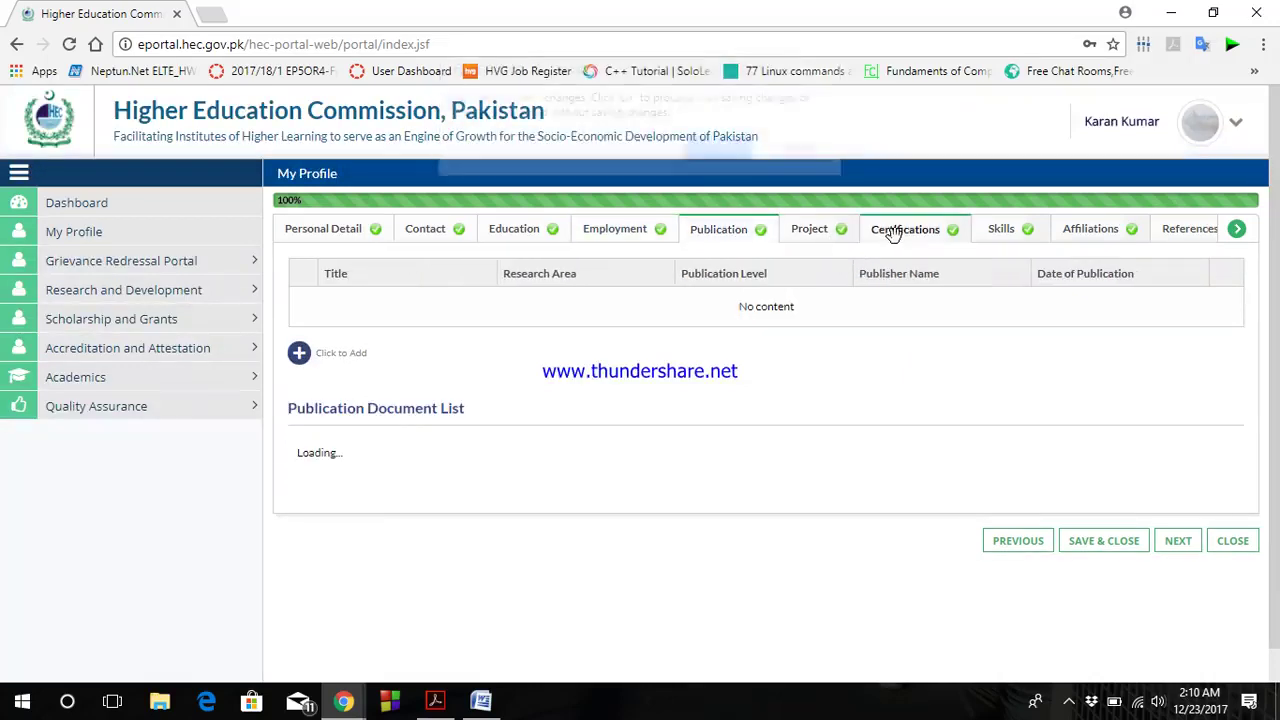
pyautogui.click(710, 159)
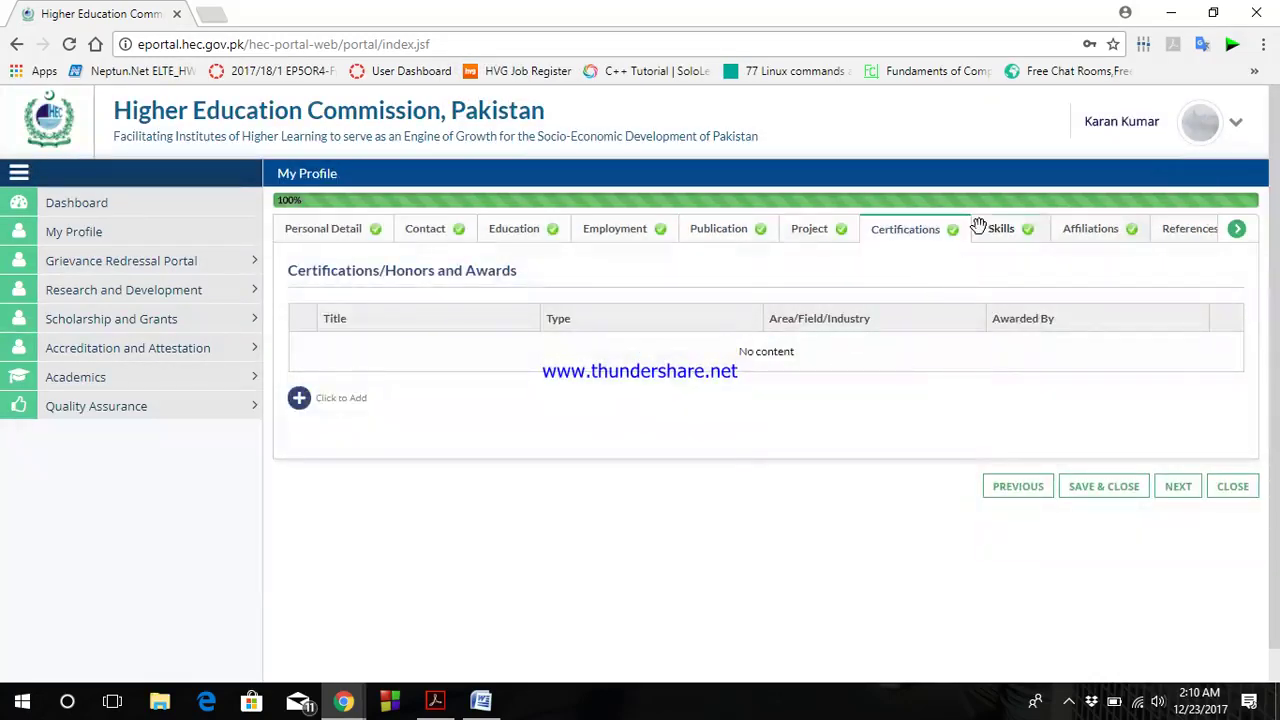
pyautogui.click(980, 226)
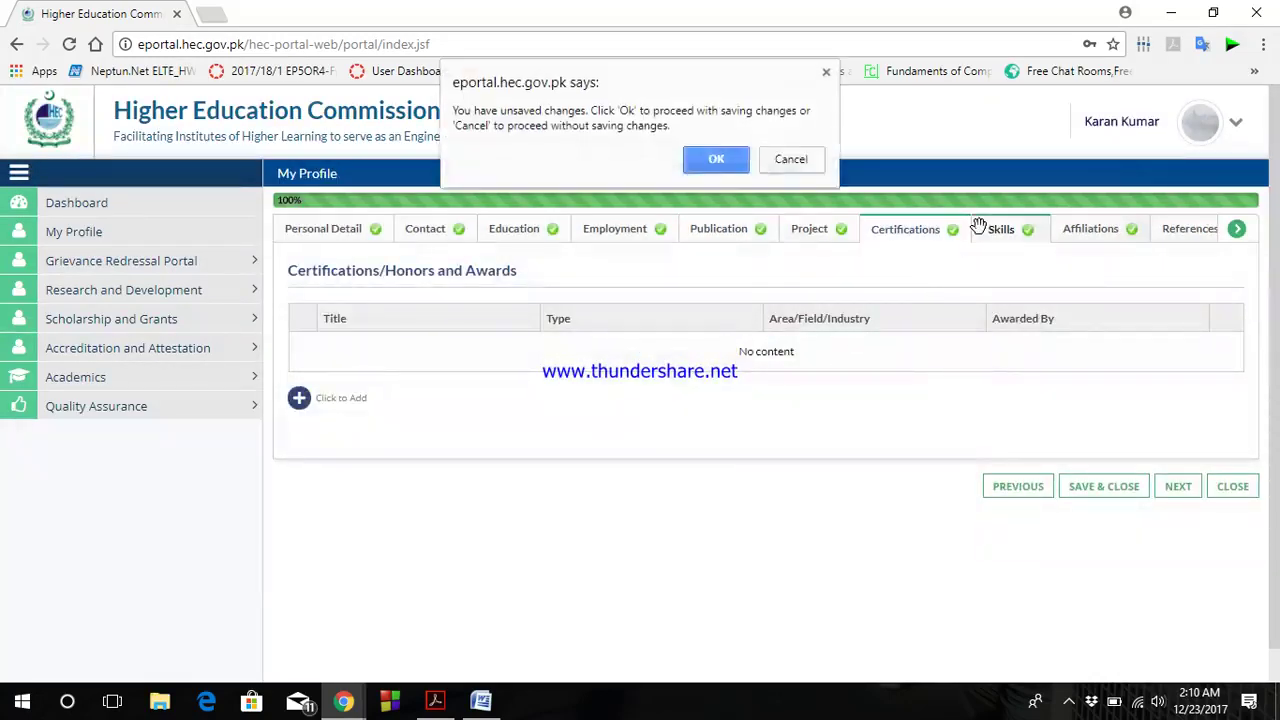
pyautogui.click(718, 162)
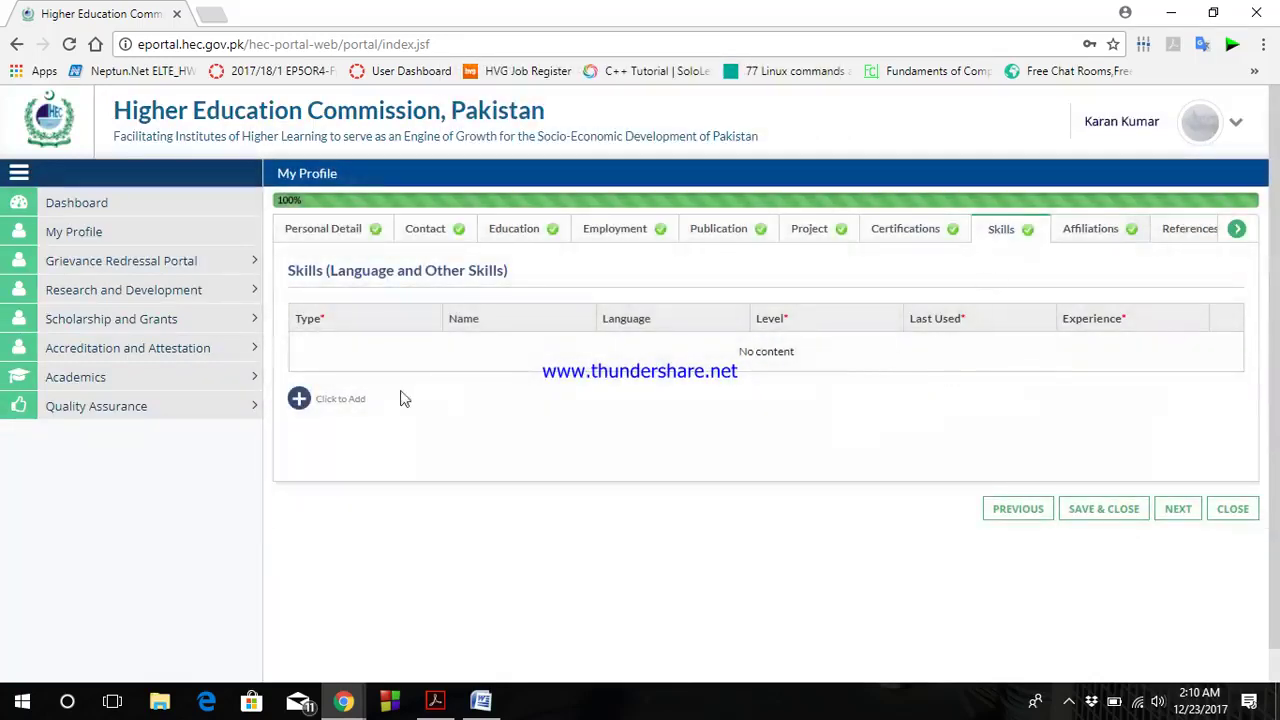
# View the Affiliations section and the References section with its profile summary, saving changes when moving between sections
pyautogui.click(1095, 232)
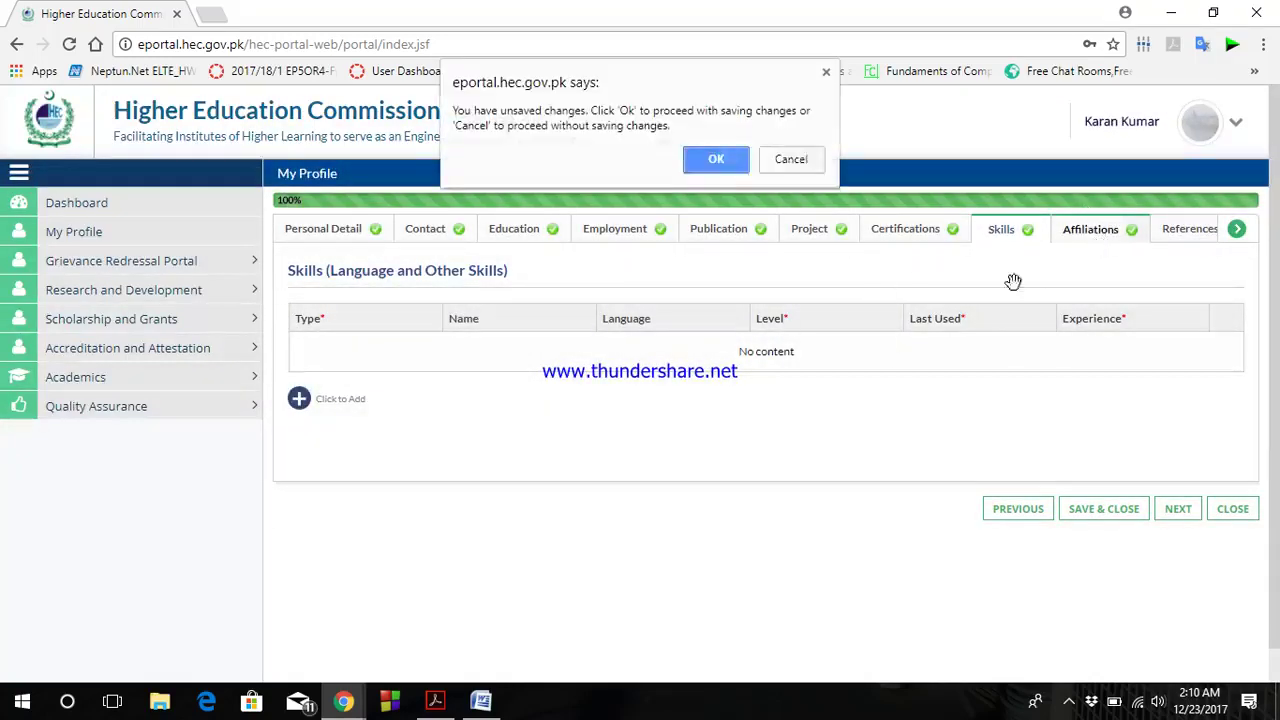
pyautogui.click(692, 168)
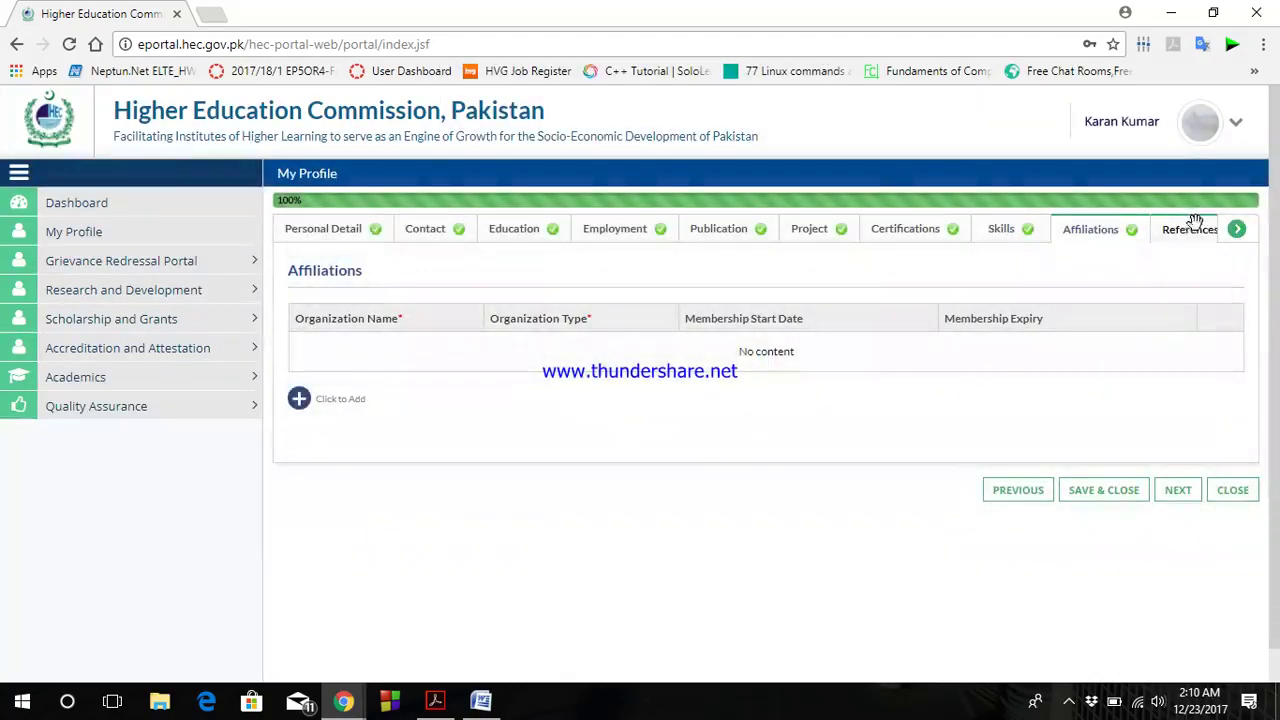
pyautogui.click(1196, 232)
pyautogui.click(716, 157)
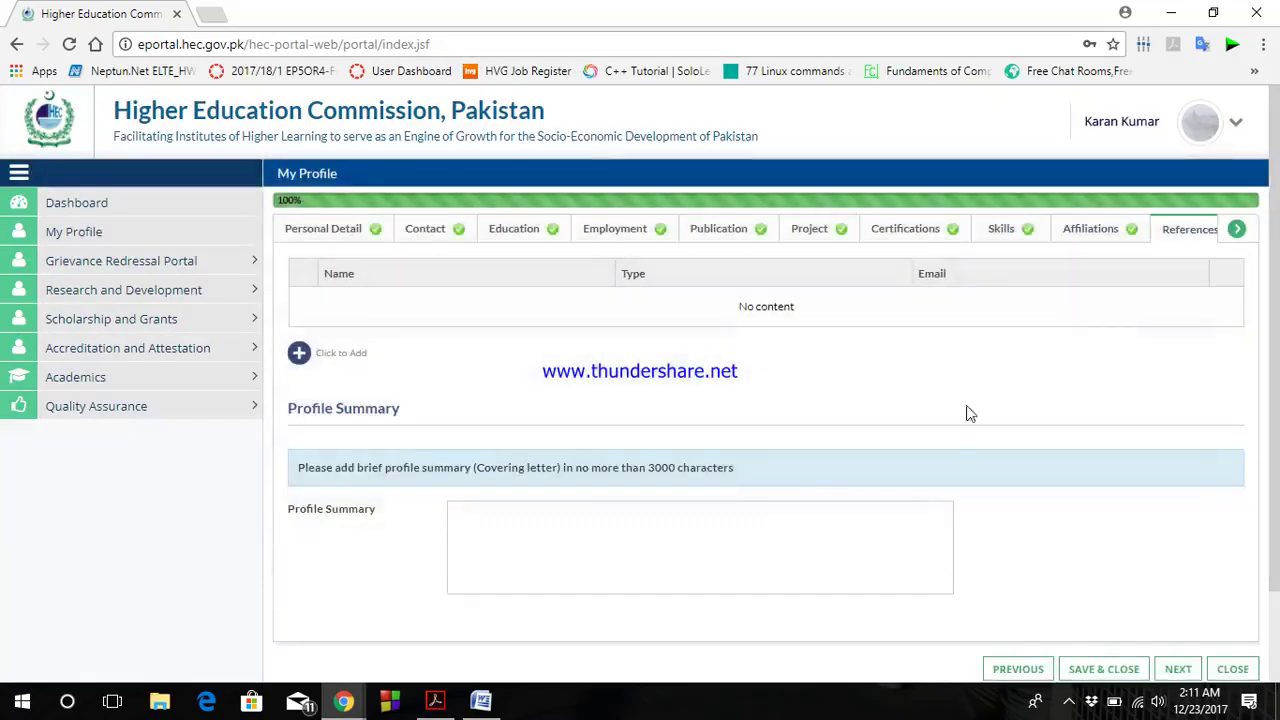
pyautogui.scroll(-1, 960, 430)
pyautogui.scroll(1, 954, 445)
# Open the Document Upload section, saving changes, and review the personal details and education document lists
pyautogui.click(1237, 228)
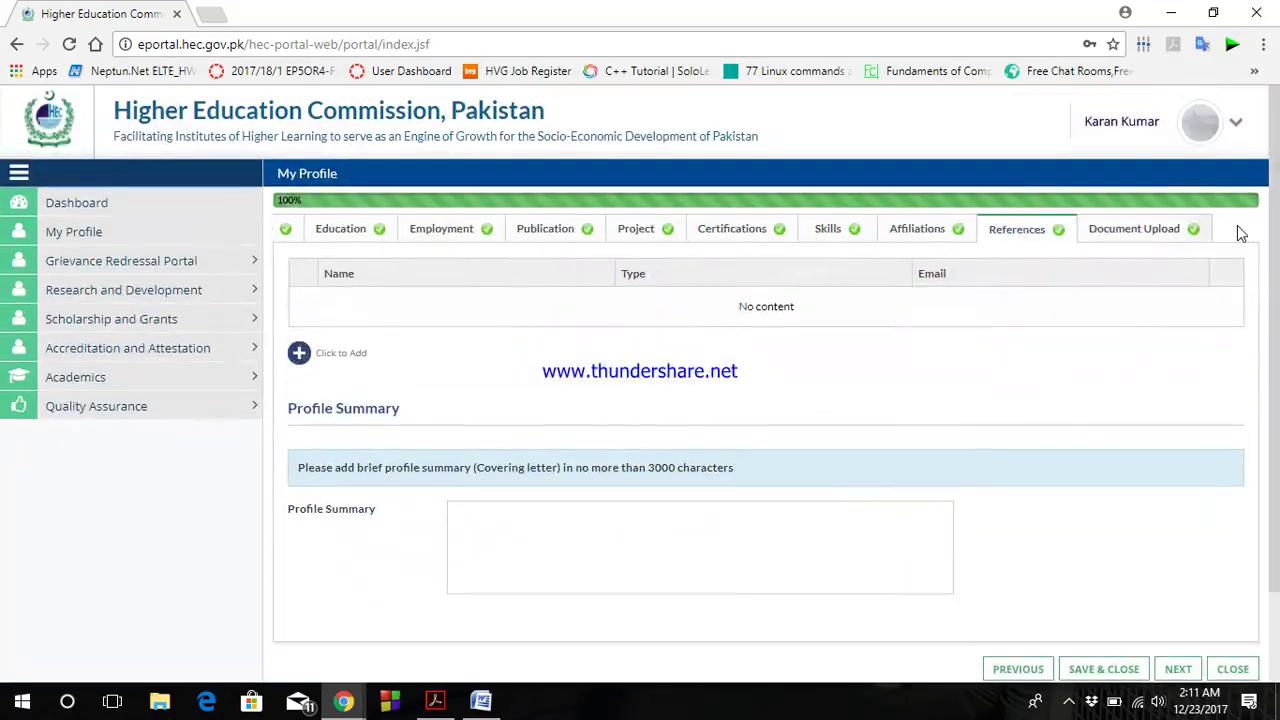
pyautogui.click(1120, 228)
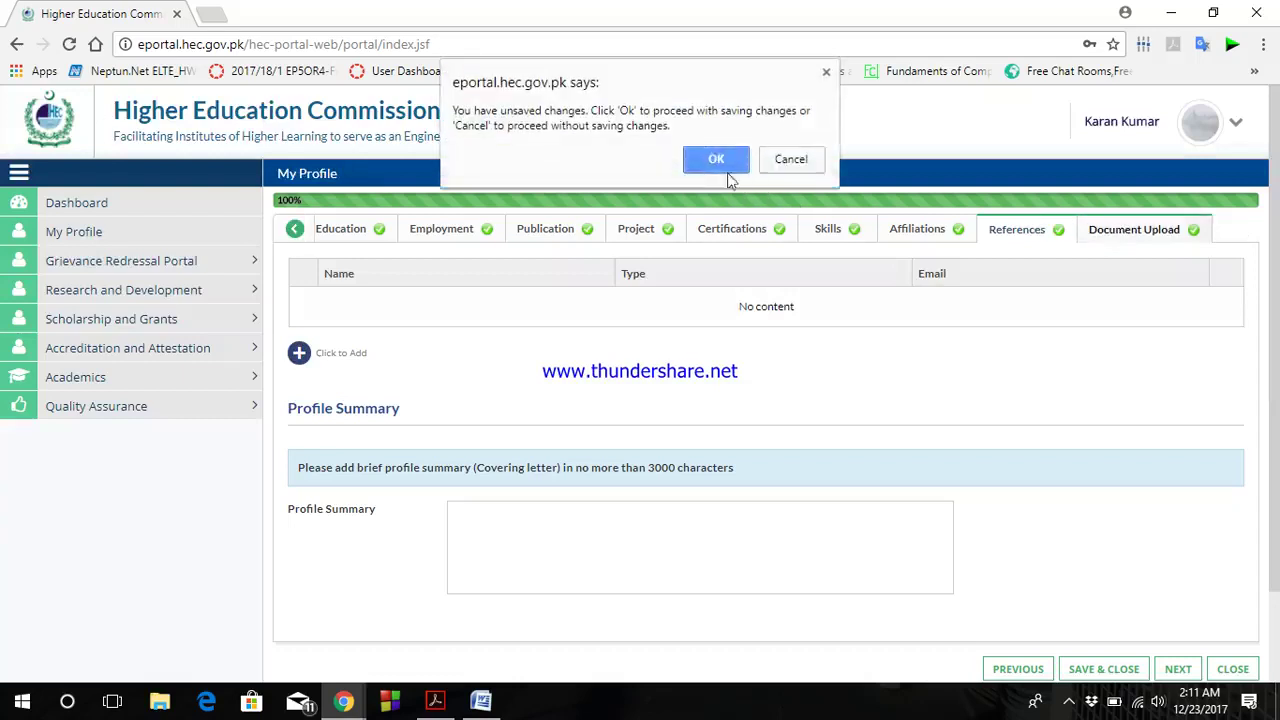
pyautogui.click(720, 157)
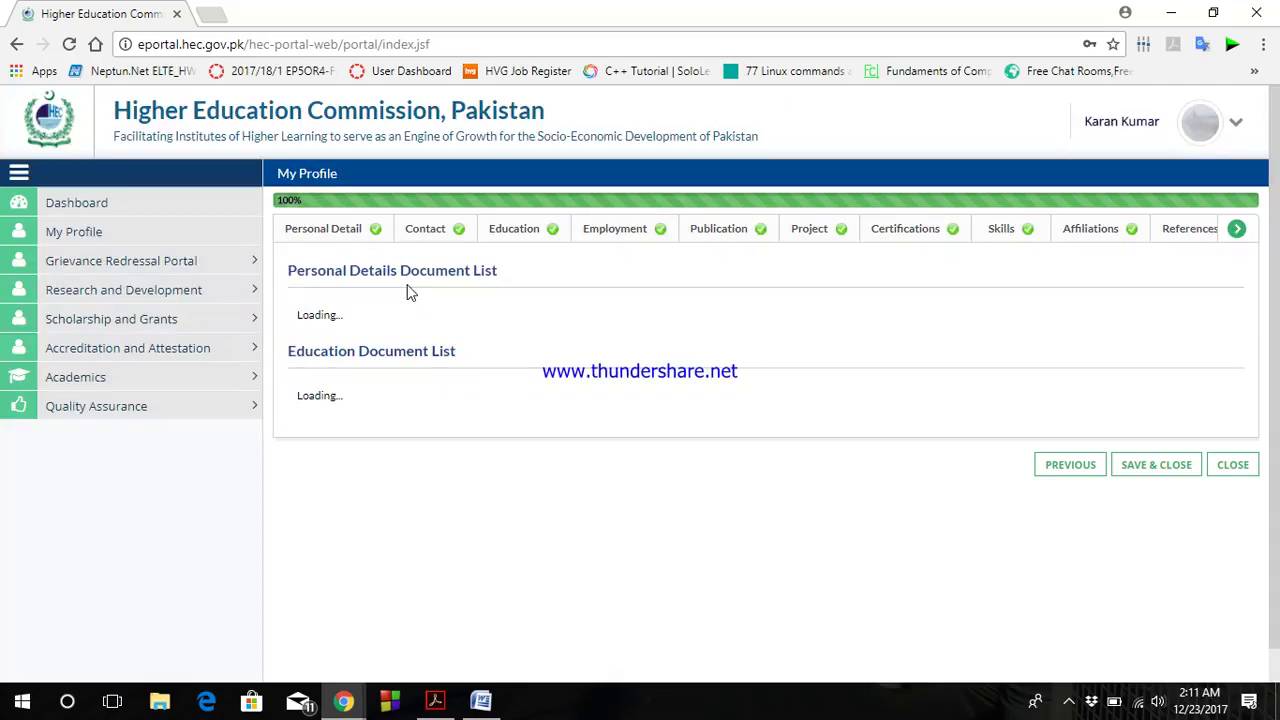
pyautogui.scroll(-1, 387, 359)
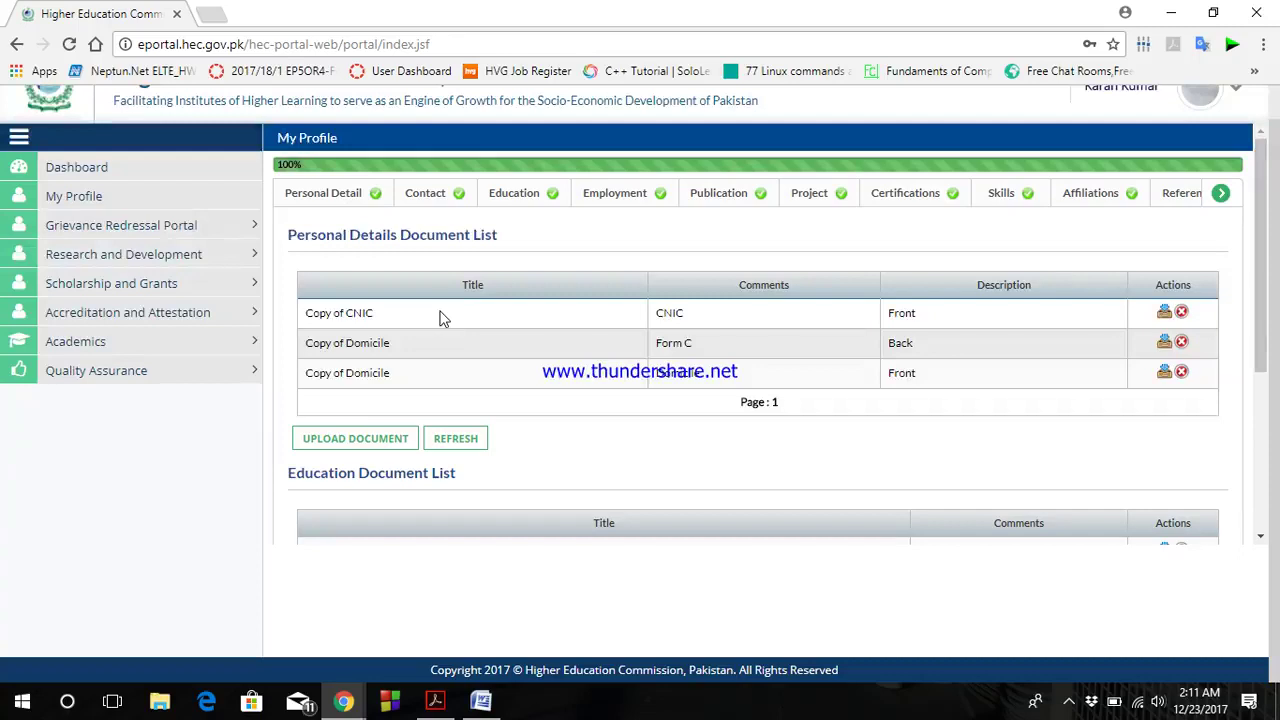
pyautogui.scroll(-4, 826, 417)
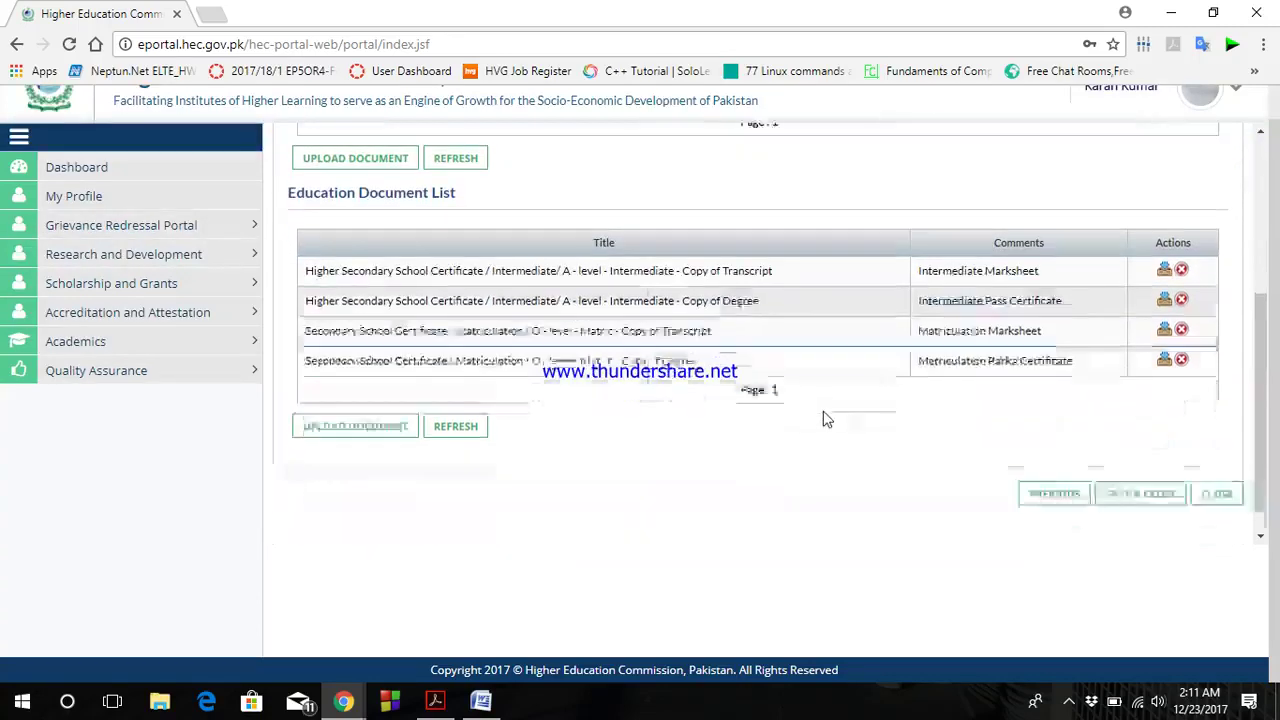
pyautogui.scroll(2, 769, 384)
pyautogui.scroll(-3, 783, 380)
pyautogui.scroll(5, 1014, 406)
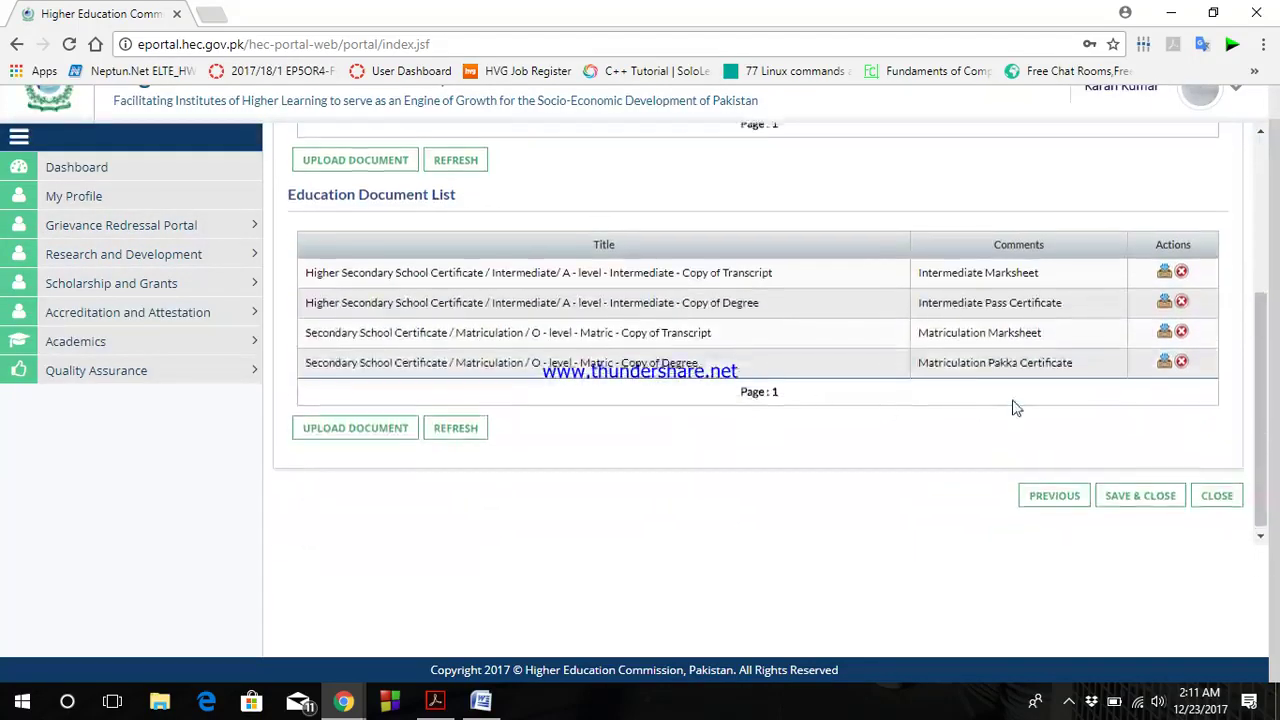
pyautogui.scroll(1, 731, 457)
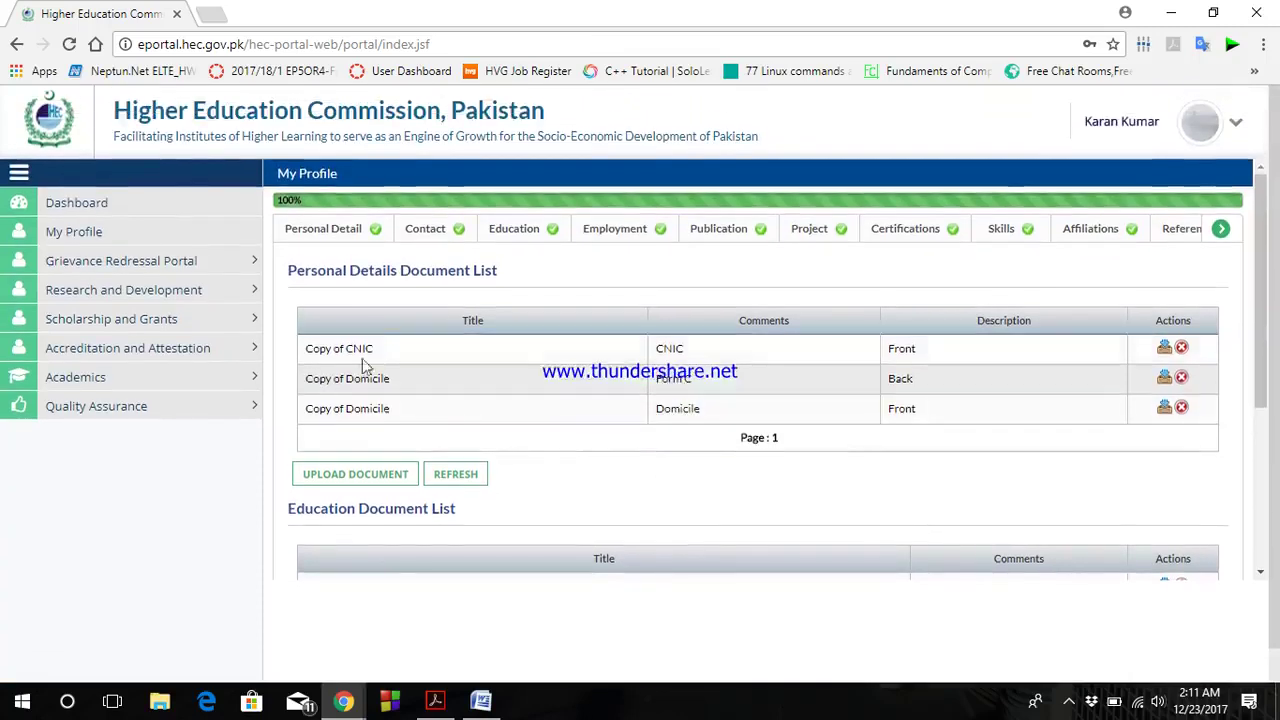
pyautogui.scroll(-3, 1130, 405)
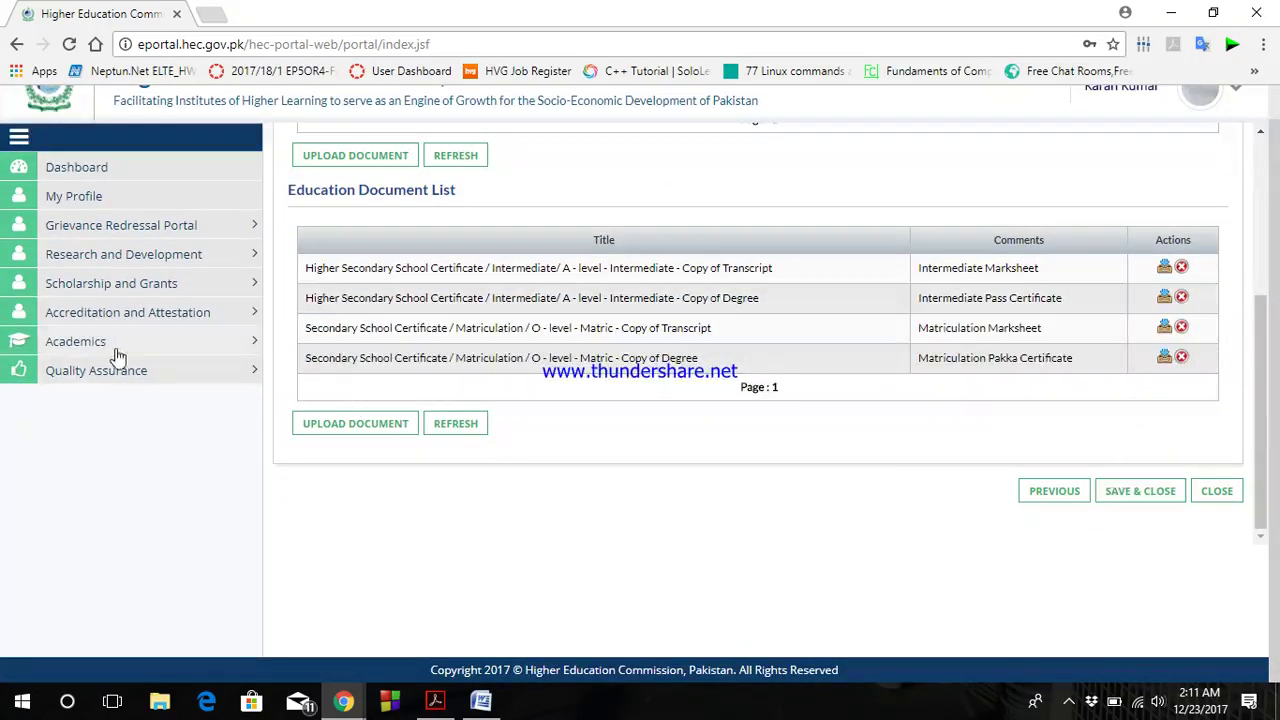
# Open the Application Form for Academic and Research Linkages under Scholarship and Grants
pyautogui.click(165, 288)
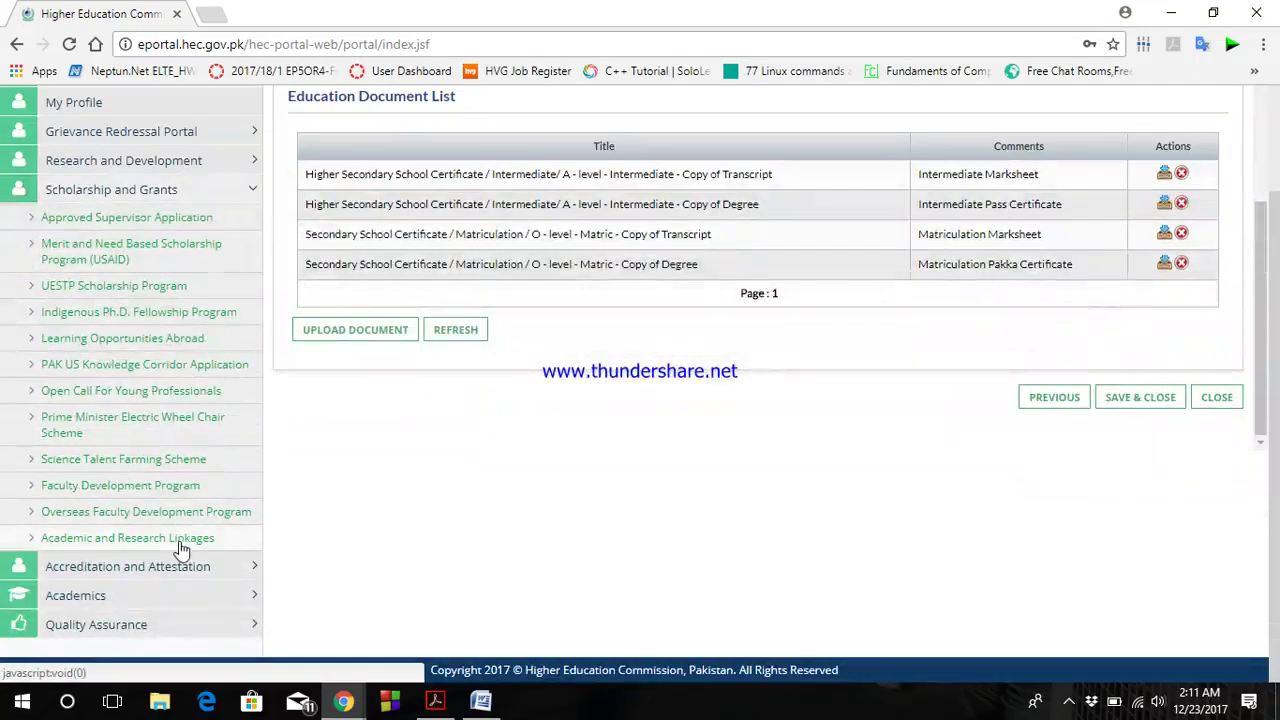
pyautogui.click(180, 542)
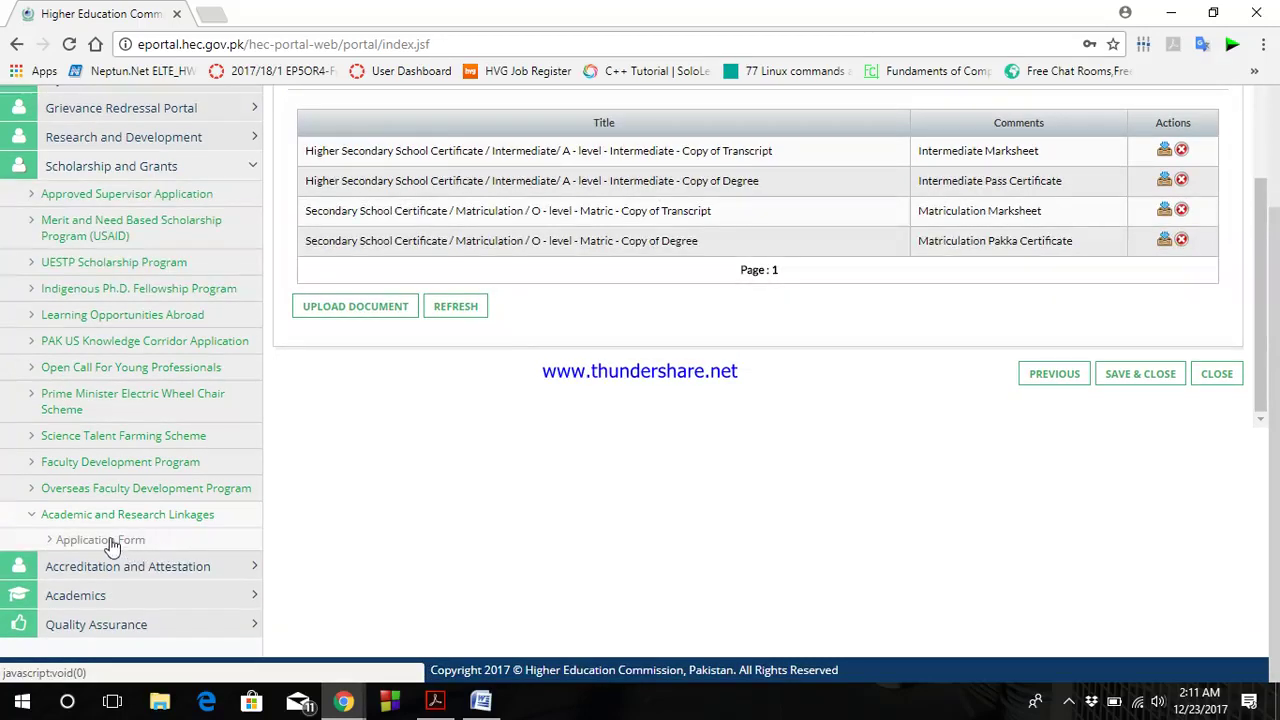
pyautogui.click(112, 541)
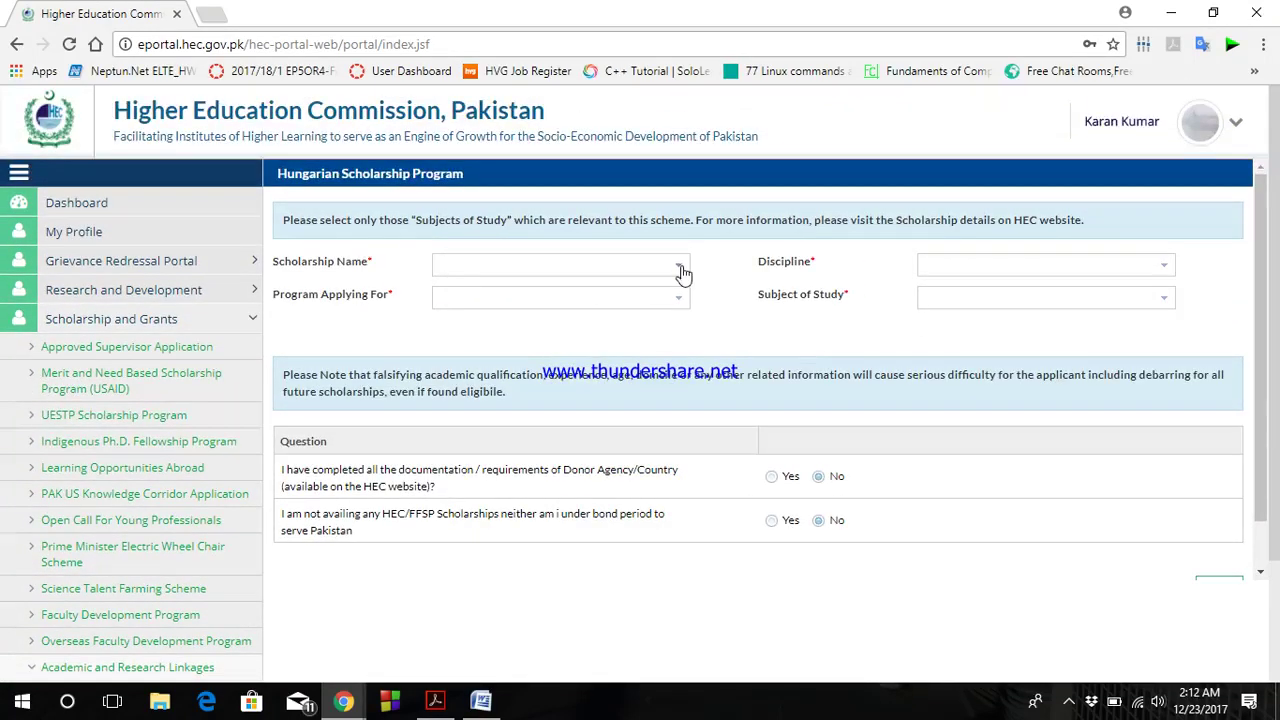
# Select Hungaricum Scholarship Programme 2018-2019 as the scholarship and Bachelors /Undergraduate as the program applied for
pyautogui.click(680, 268)
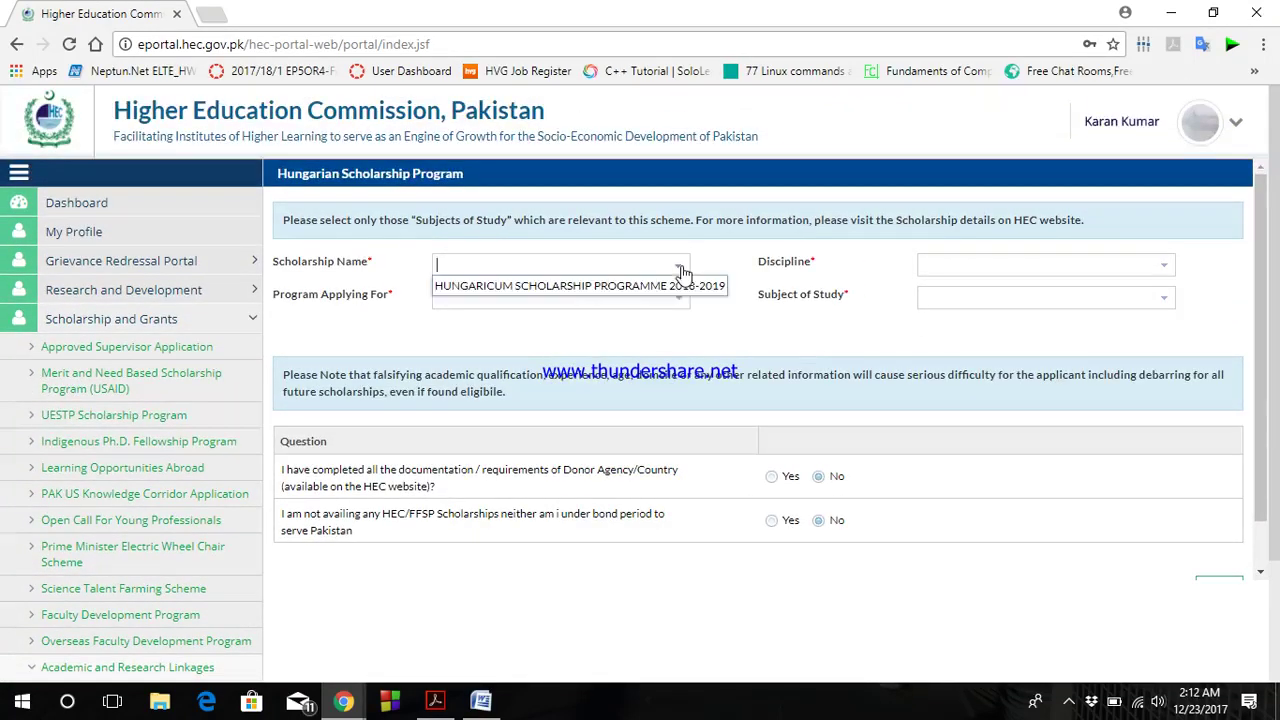
pyautogui.click(663, 288)
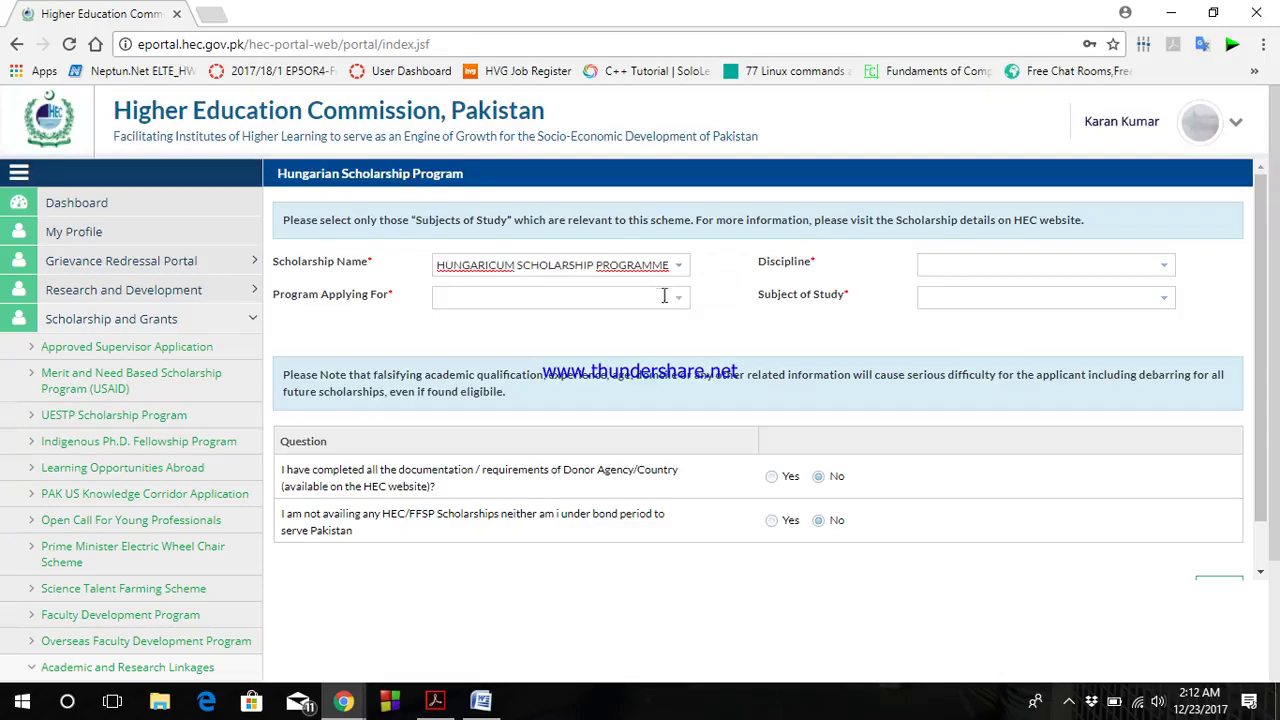
pyautogui.click(677, 298)
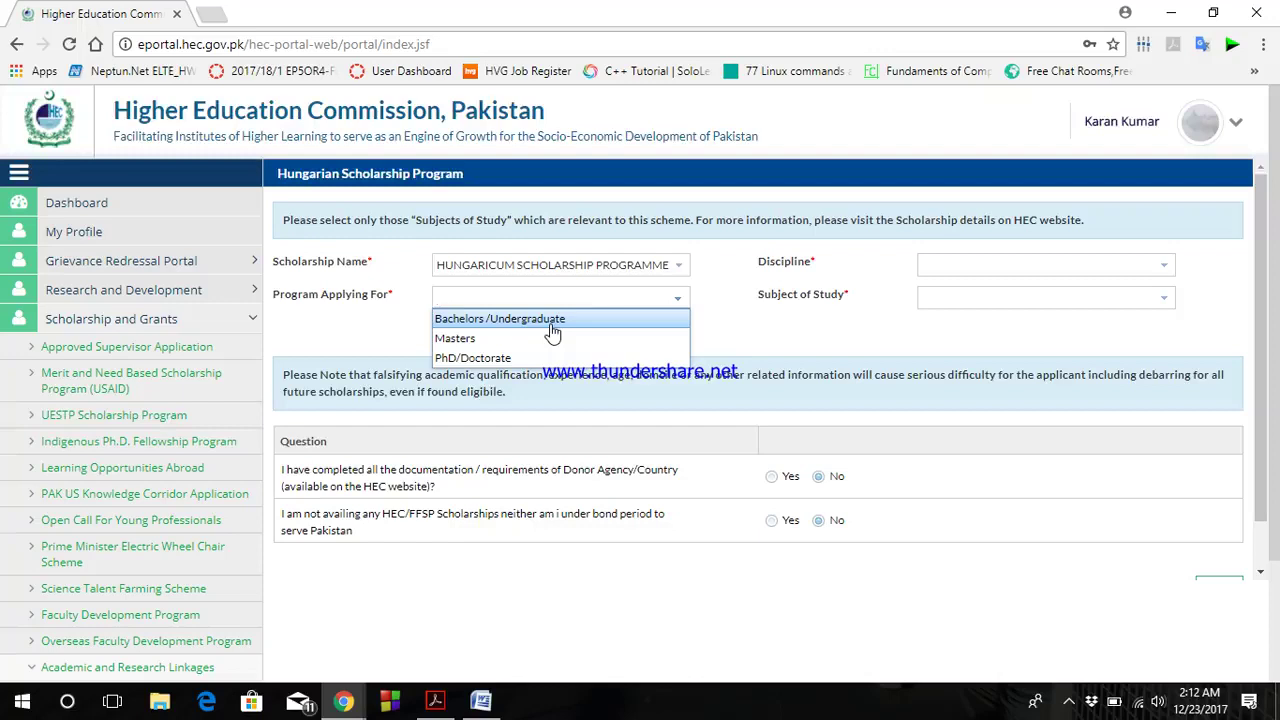
pyautogui.click(552, 330)
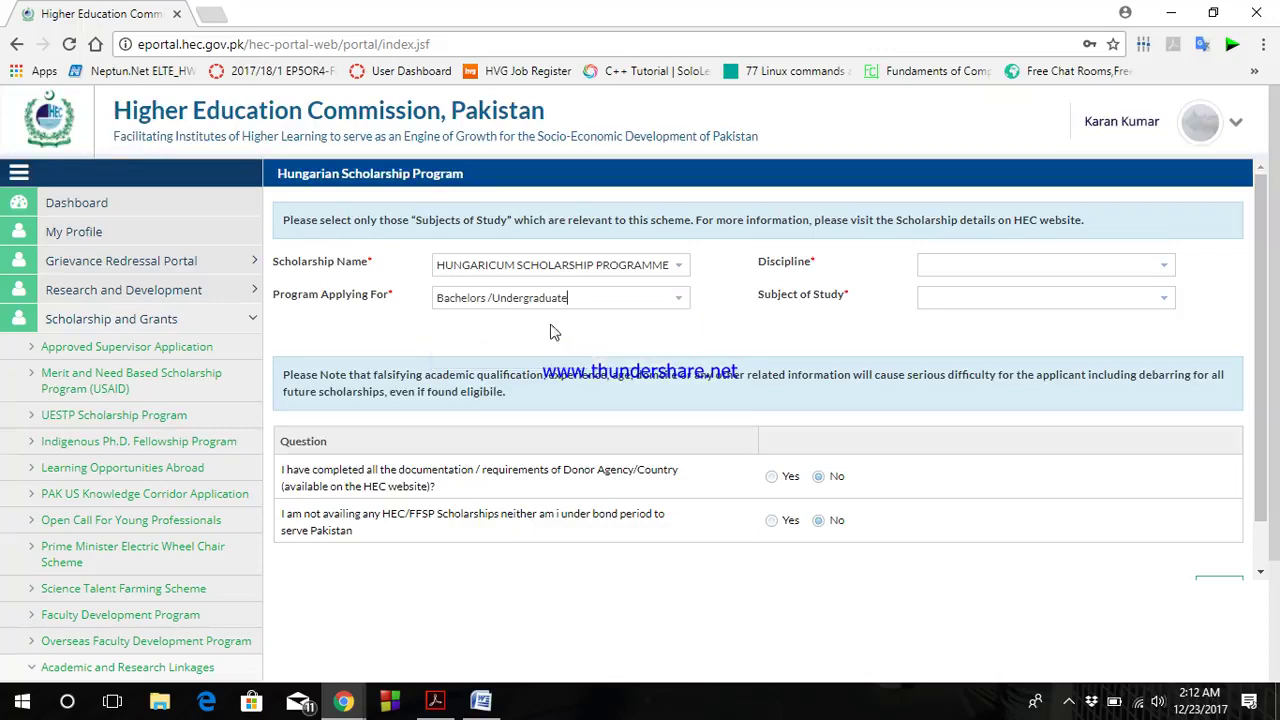
# Set the discipline to Engineering & Technology and the subject of study to Agricultural Engineering
pyautogui.click(1164, 270)
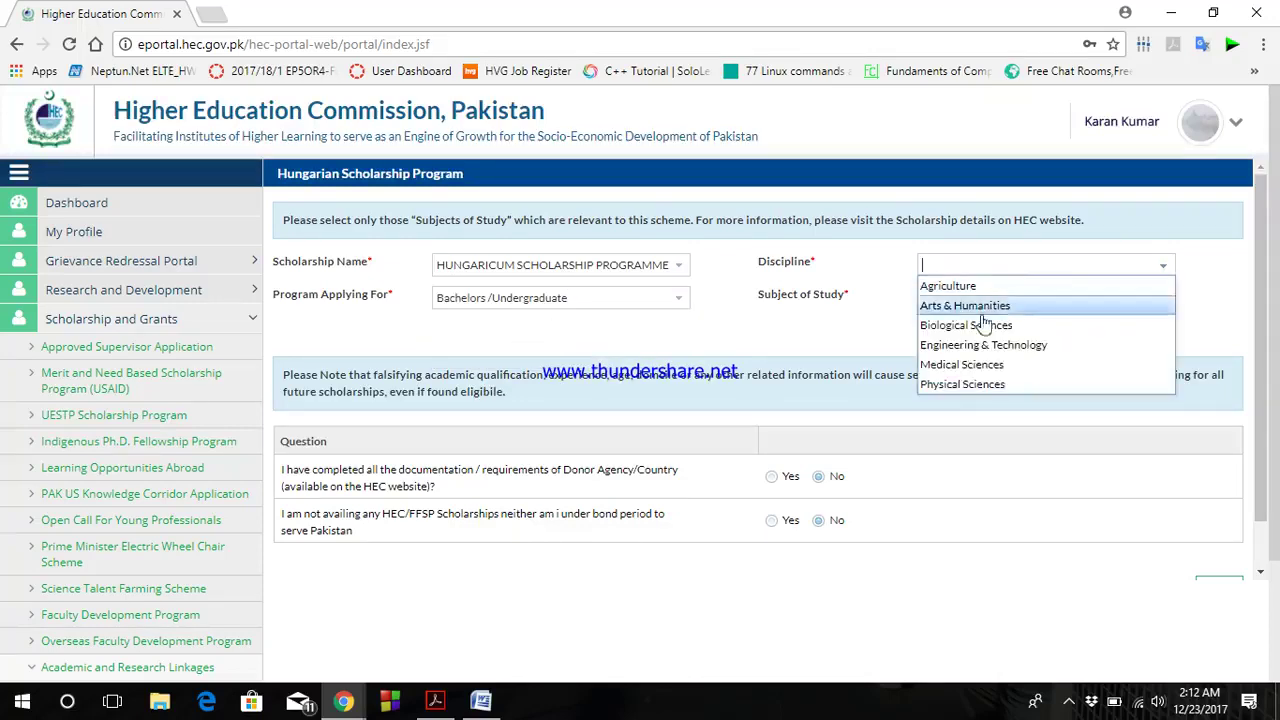
pyautogui.click(1029, 346)
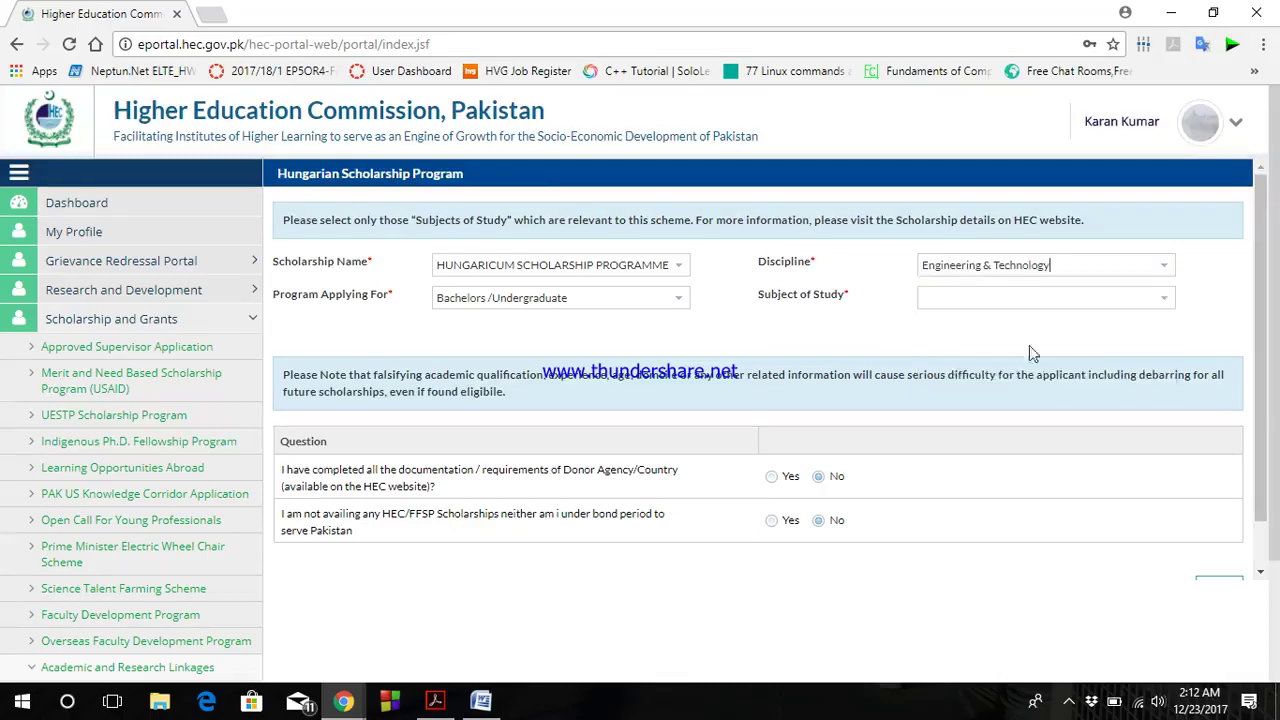
pyautogui.click(1164, 307)
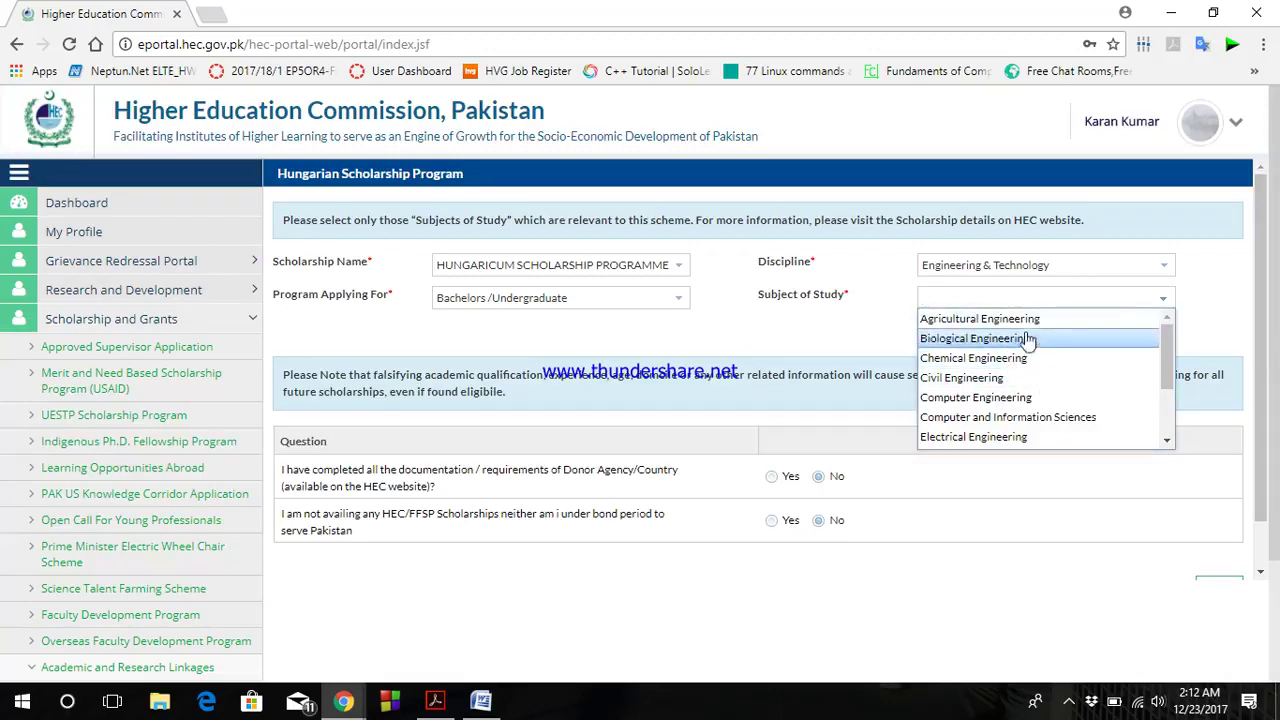
pyautogui.click(1030, 320)
# Answer Yes to both questions on completed documentation and not availing other HEC/FFSP scholarships, and proceed with the application
pyautogui.click(771, 477)
pyautogui.click(771, 520)
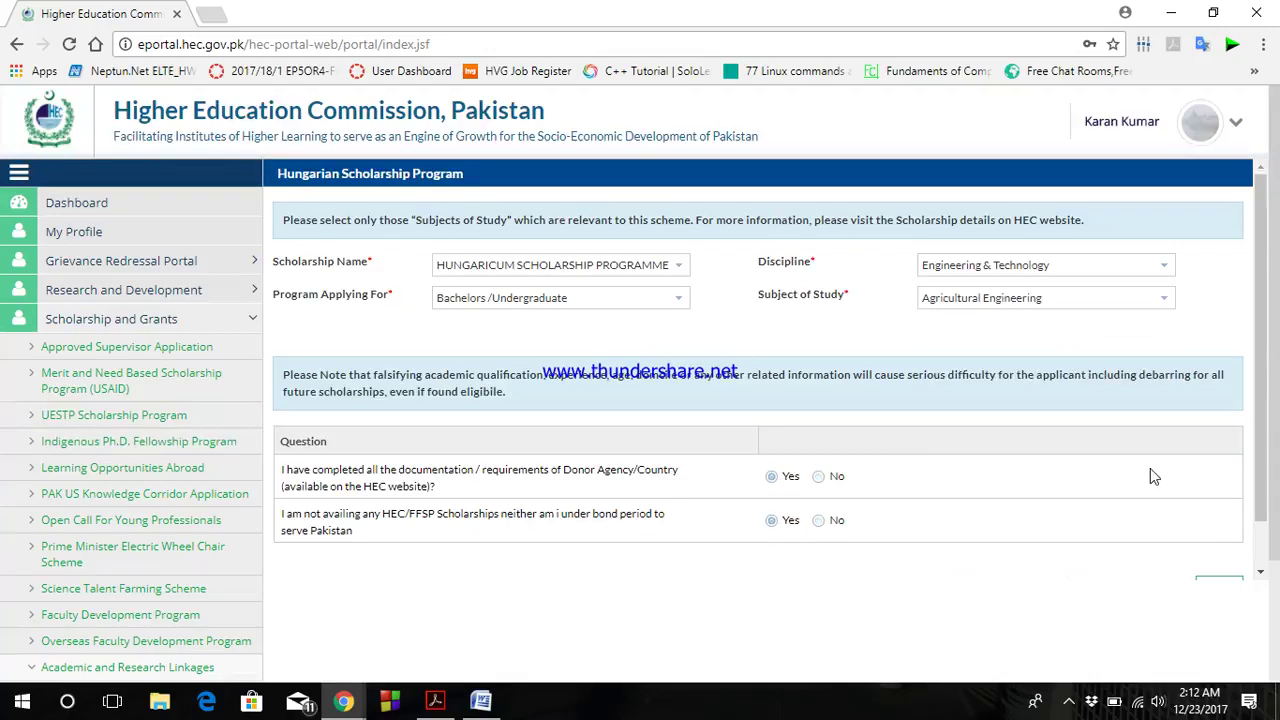
pyautogui.scroll(-2, 1082, 477)
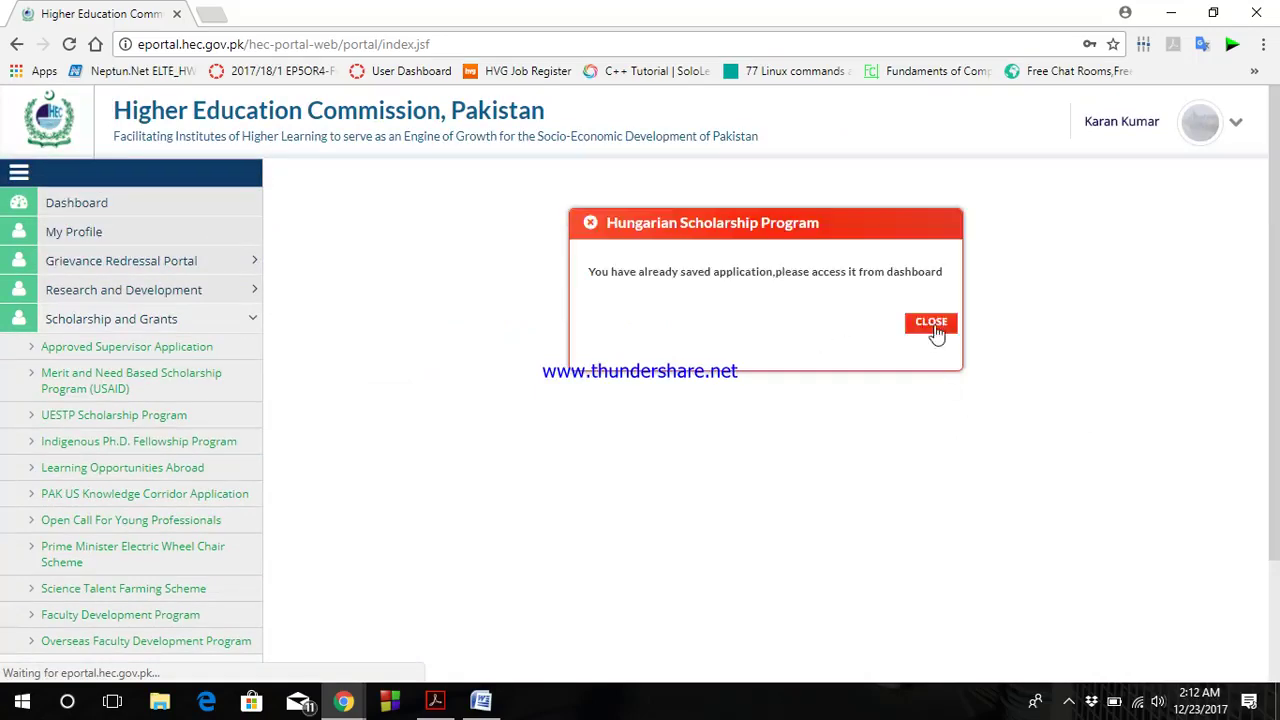
# Dismiss the notice, open the saved Hungarian Scholarship Program application from the dashboard, and continue to its detail sections
pyautogui.click(932, 323)
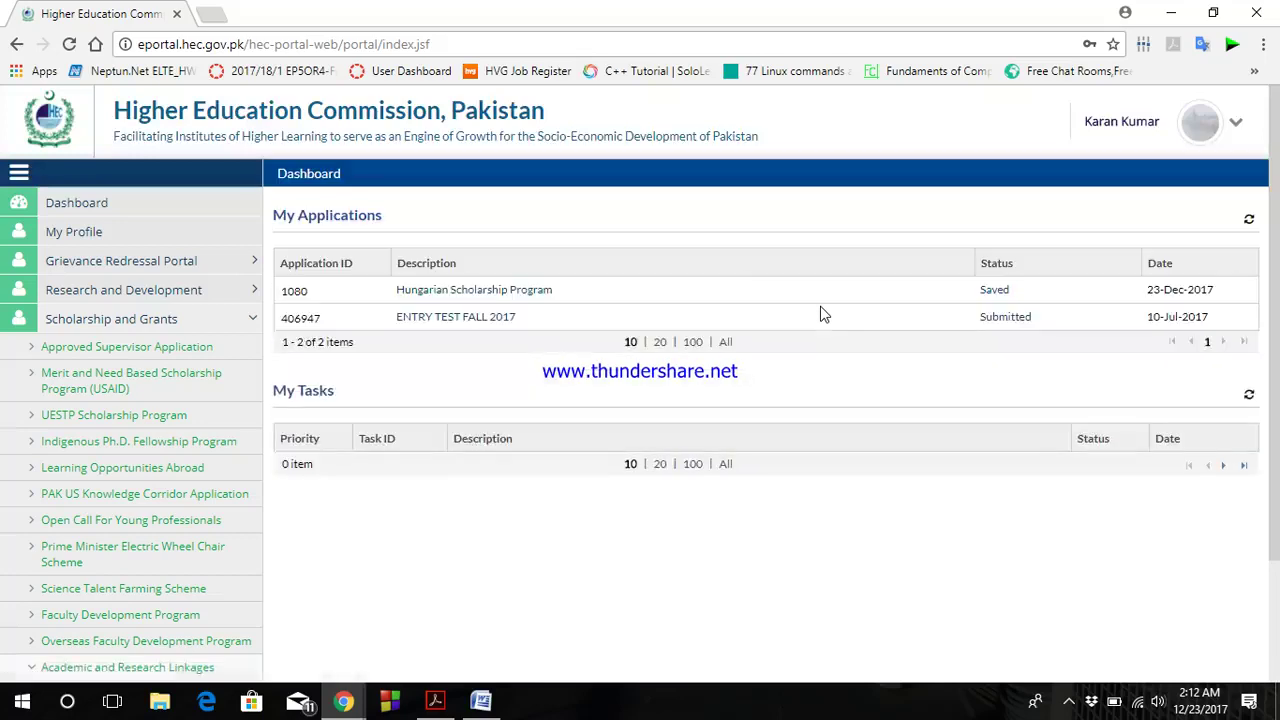
pyautogui.click(523, 292)
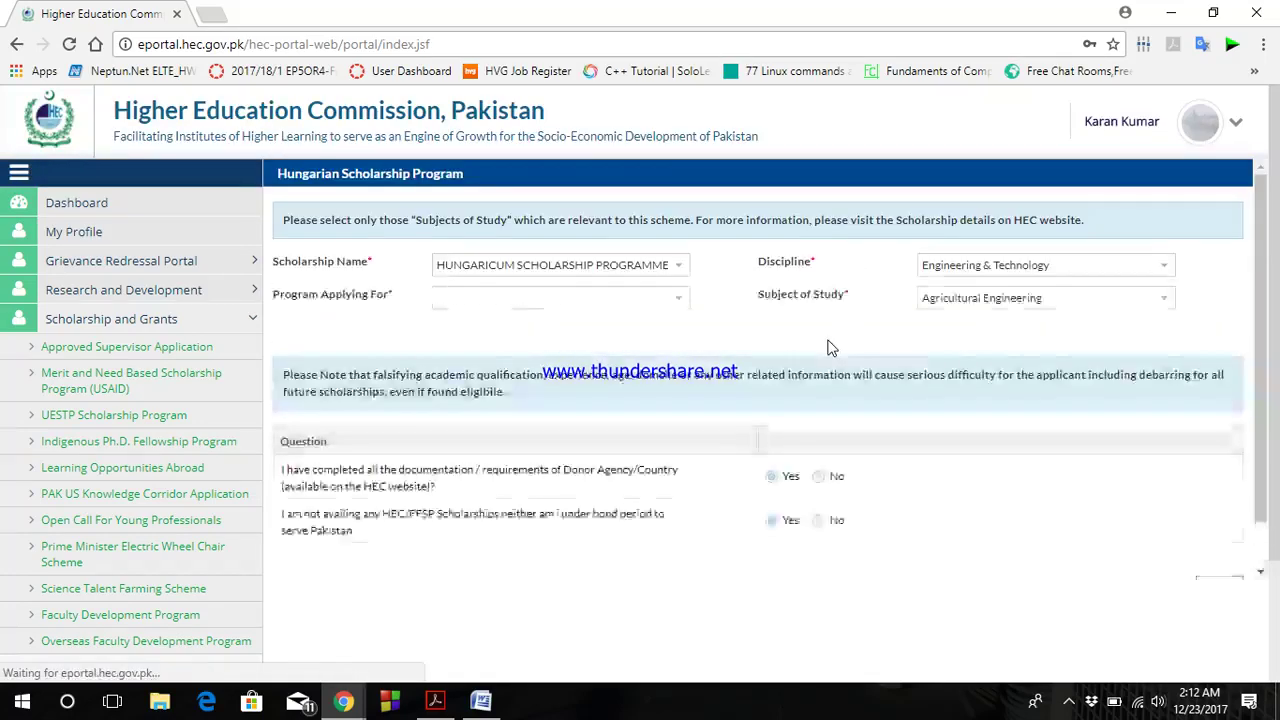
pyautogui.scroll(-1, 1166, 537)
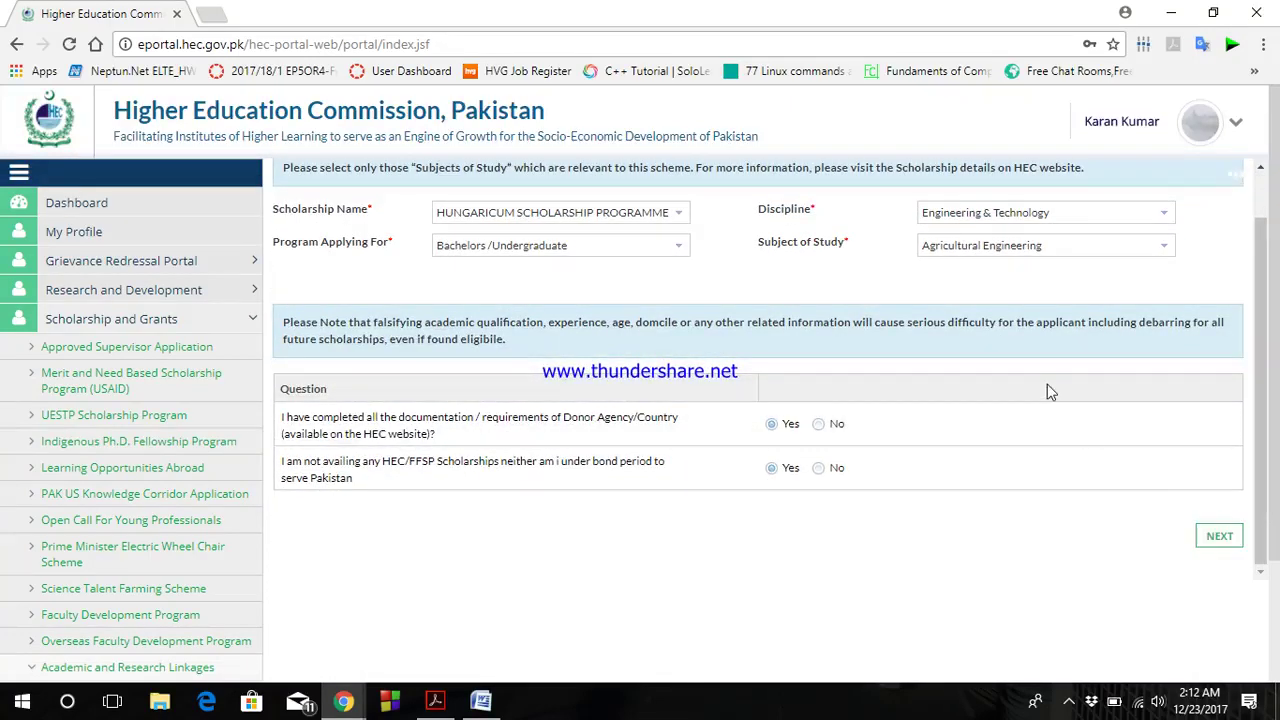
pyautogui.click(1217, 533)
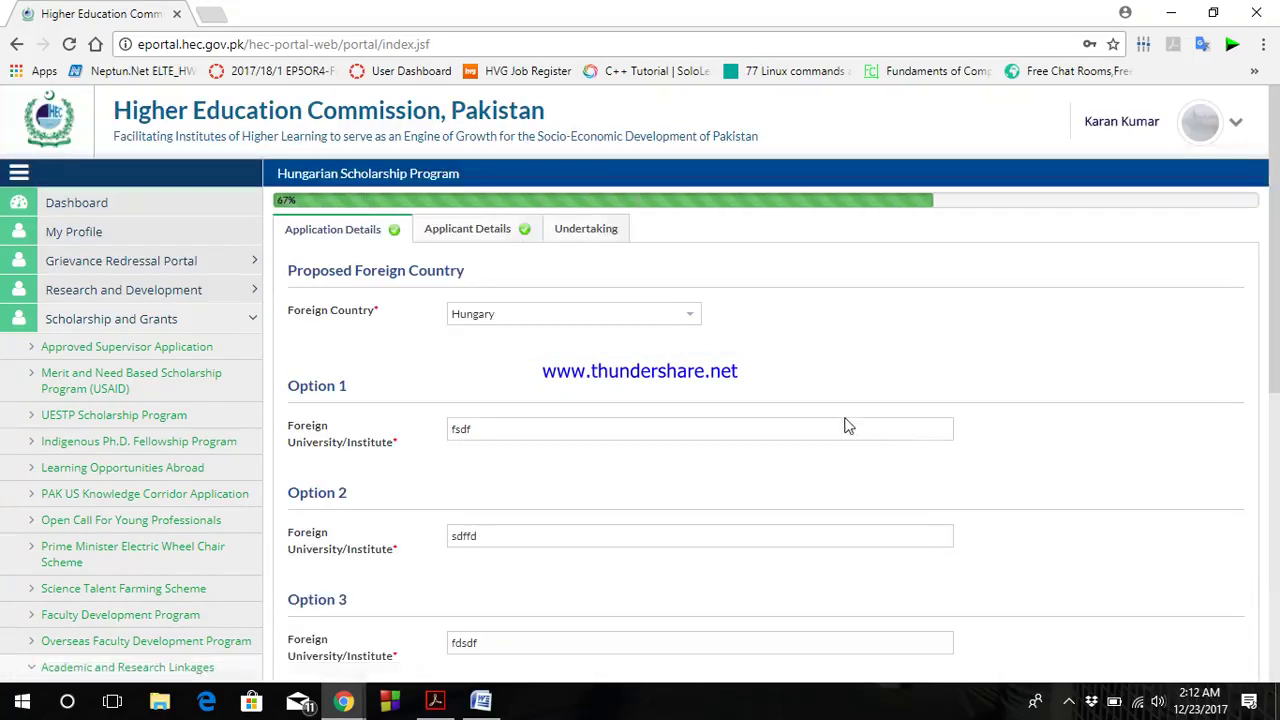
# Choose Hungary as the proposed foreign country and go through the three foreign university options
pyautogui.click(696, 320)
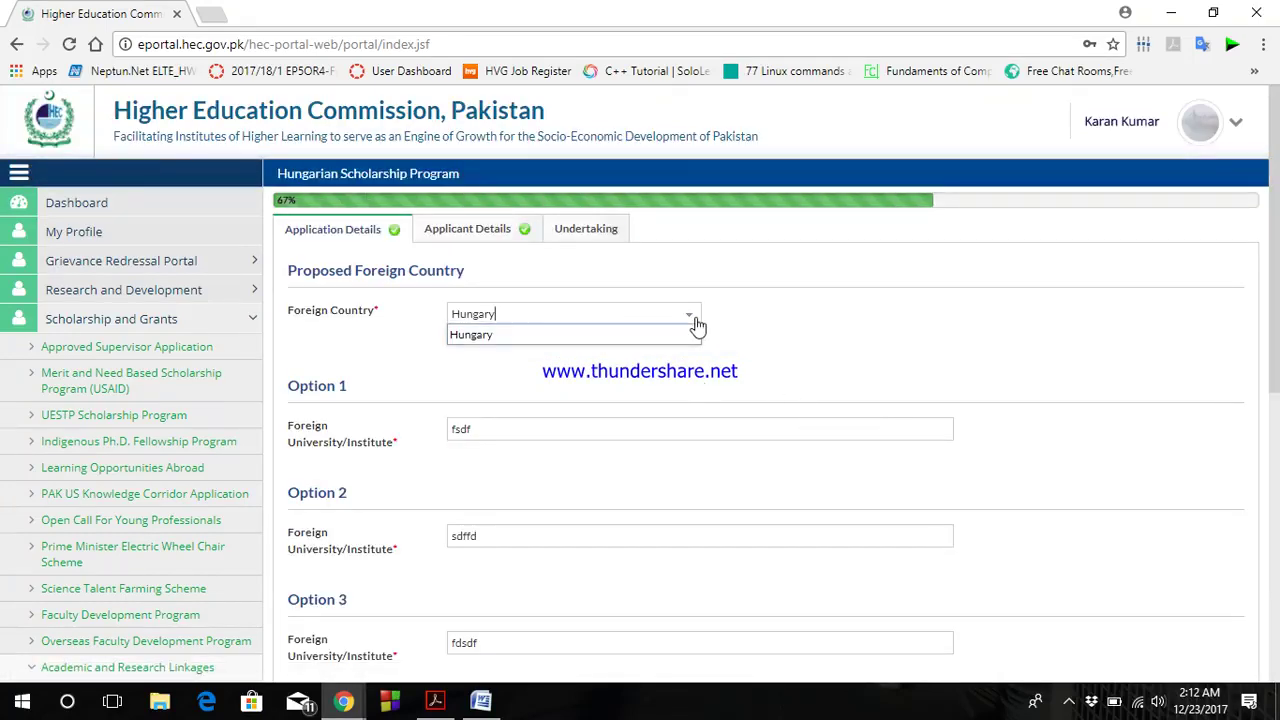
pyautogui.click(555, 335)
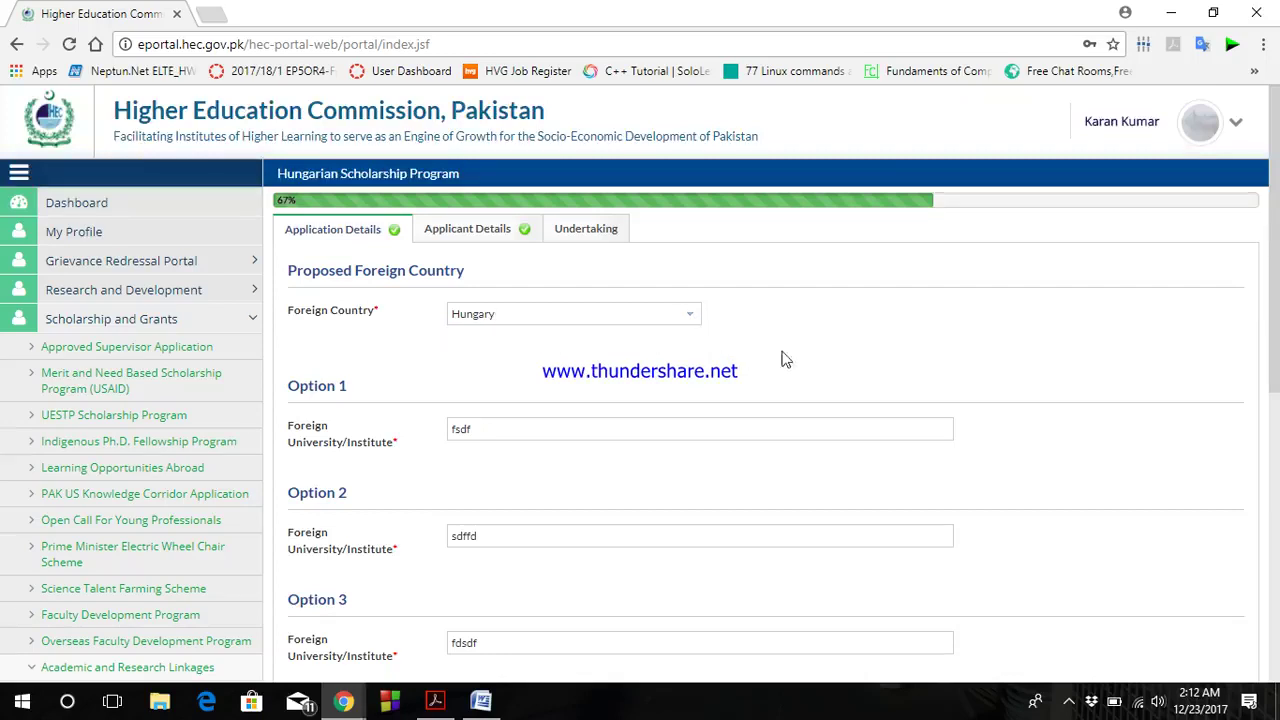
pyautogui.click(529, 432)
pyautogui.scroll(-1, 716, 427)
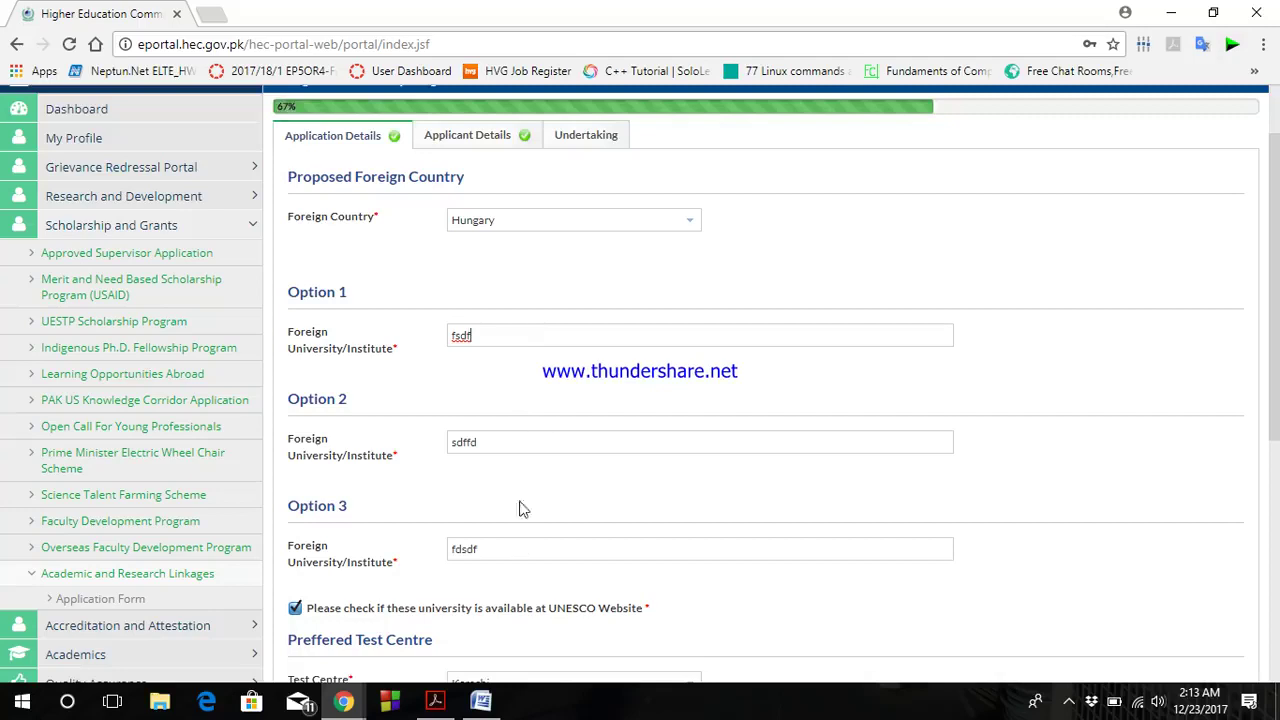
pyautogui.click(495, 443)
pyautogui.click(520, 550)
pyautogui.click(512, 333)
# View the available choices for the preferred test centre, keeping Karachi selected
pyautogui.scroll(-2, 686, 471)
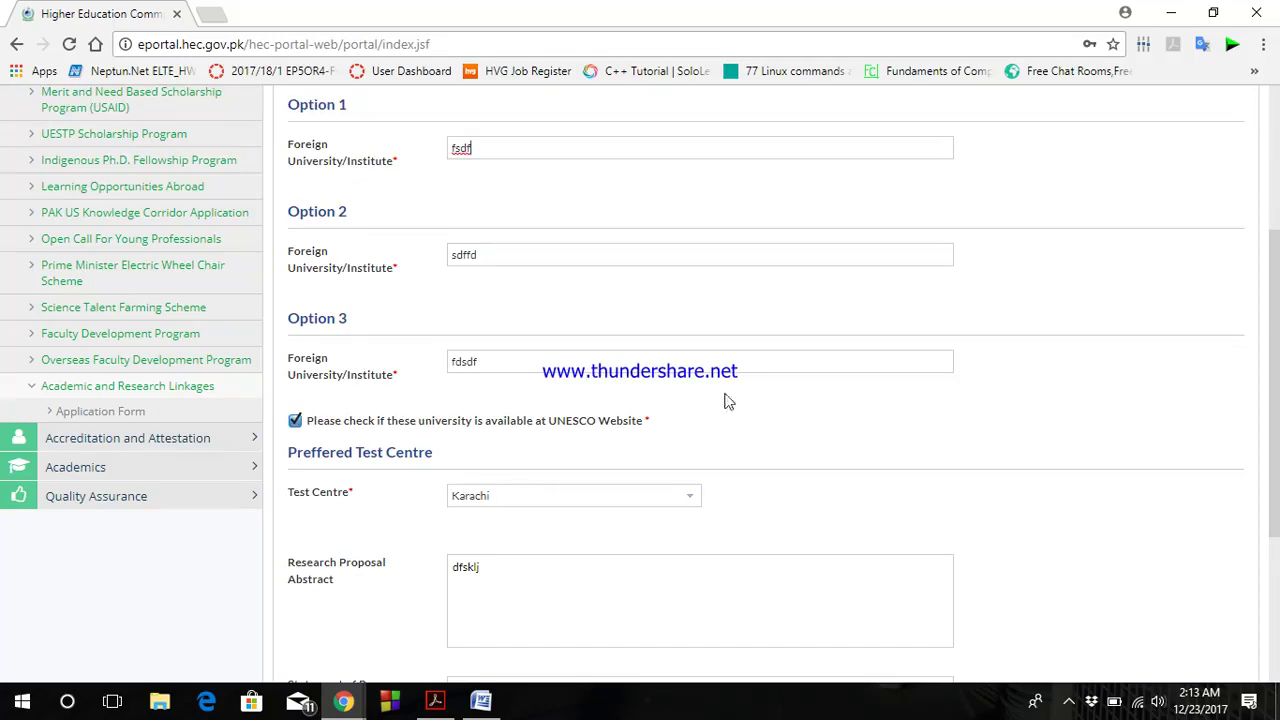
pyautogui.scroll(-1, 726, 400)
pyautogui.click(689, 406)
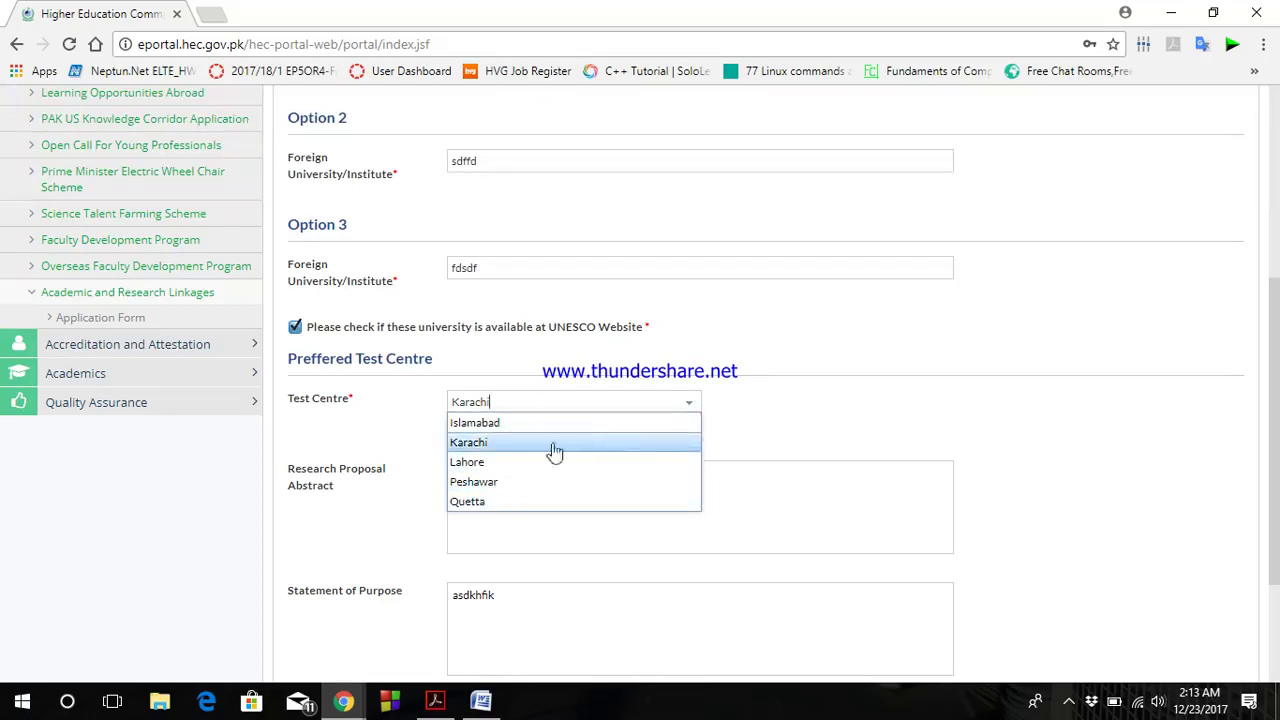
pyautogui.click(694, 406)
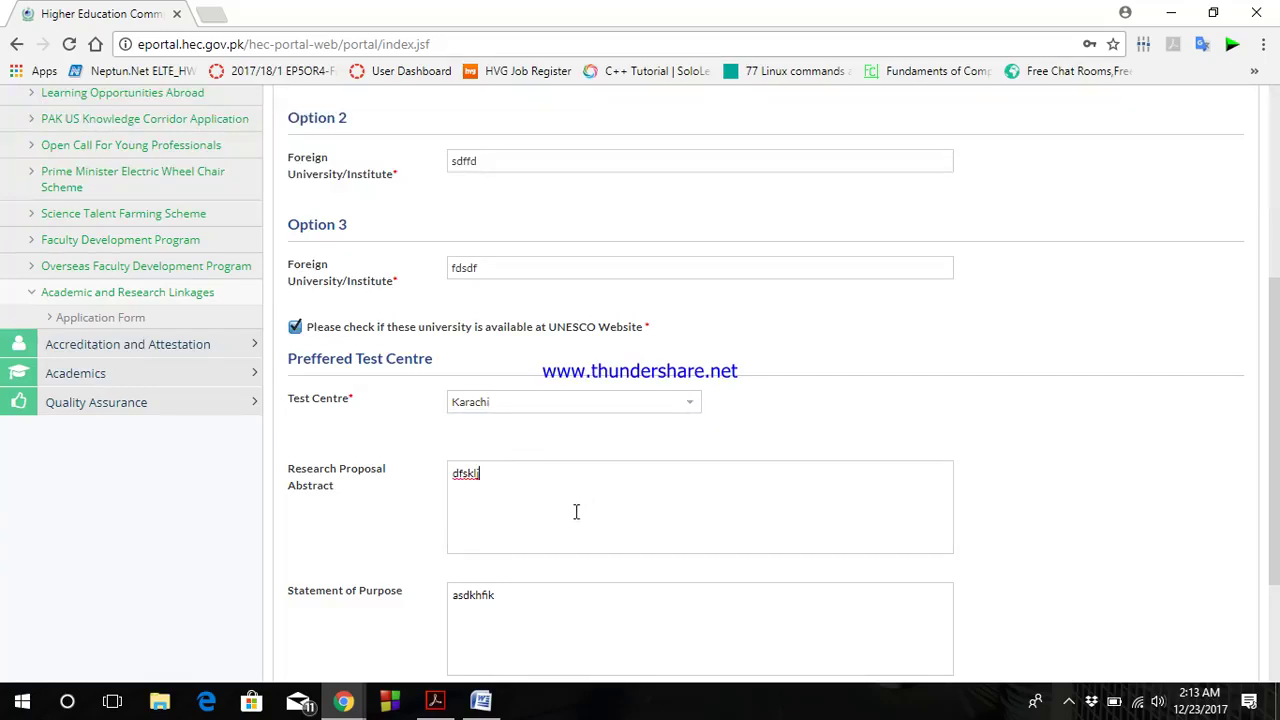
# Review the Research Proposal Abstract and Statement of Purpose fields of the application details
pyautogui.scroll(-2, 658, 494)
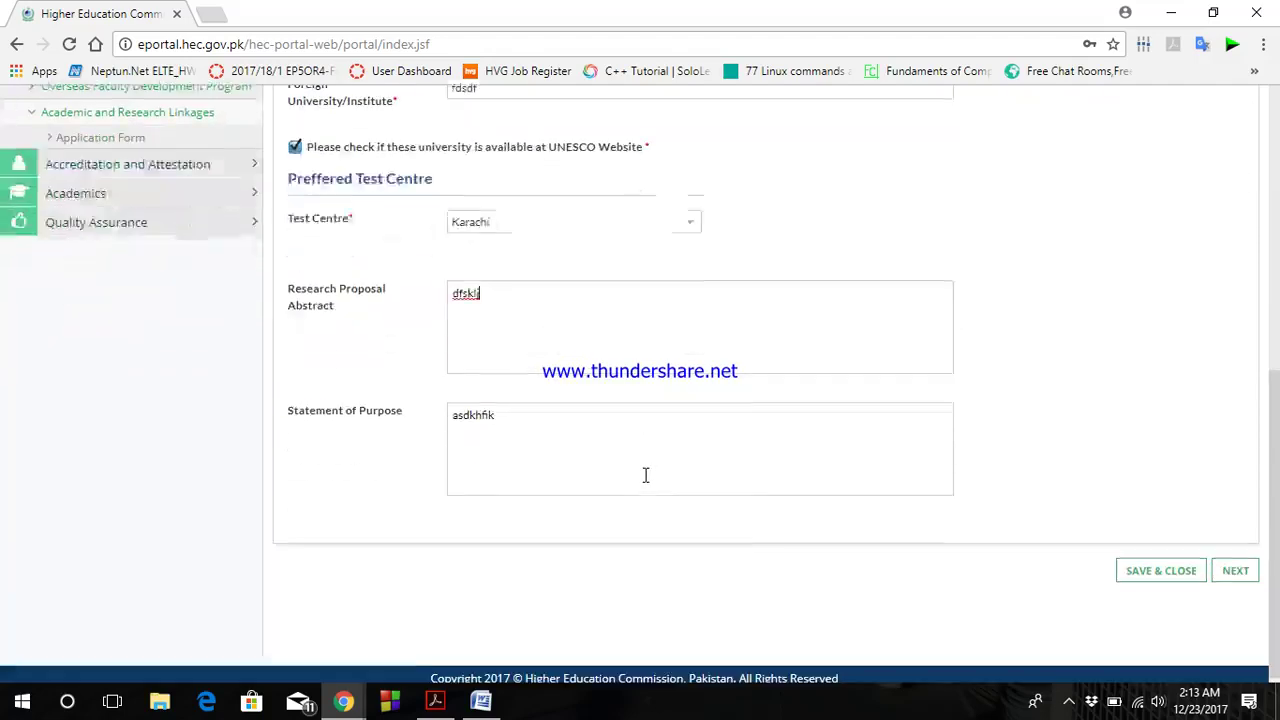
pyautogui.click(637, 436)
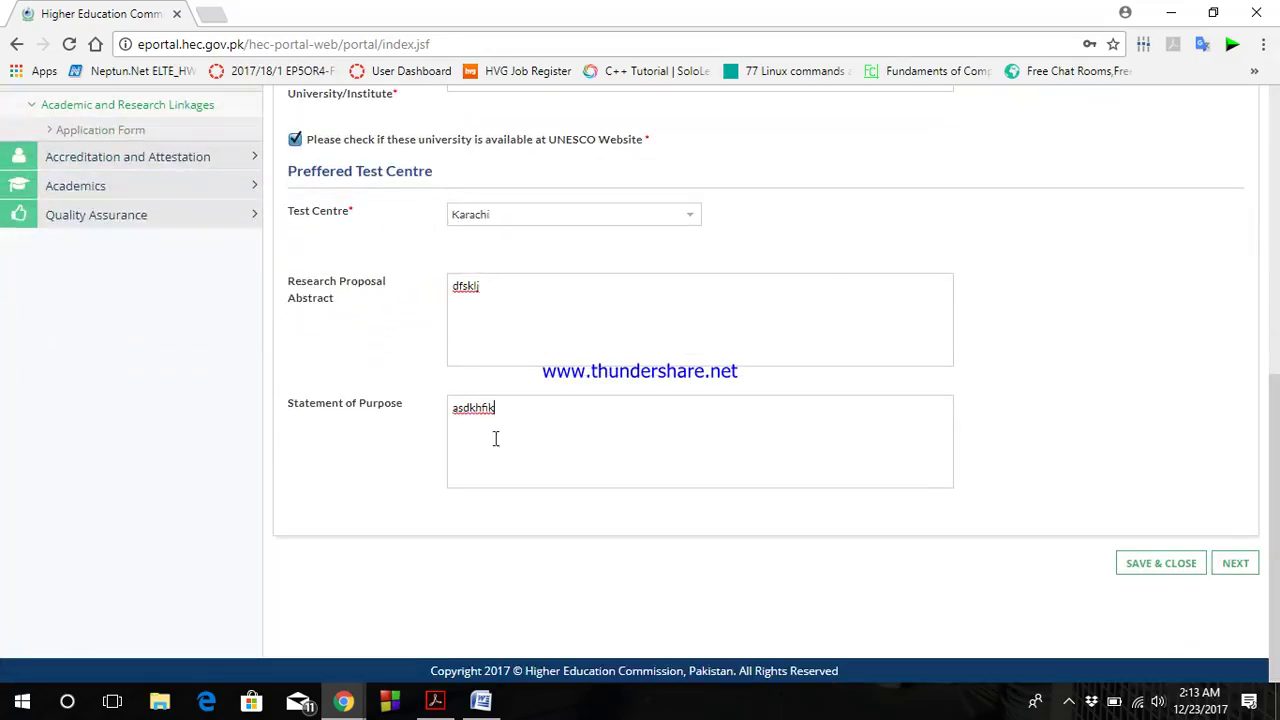
pyautogui.scroll(1, 1157, 372)
pyautogui.scroll(-1, 1107, 390)
pyautogui.click(531, 298)
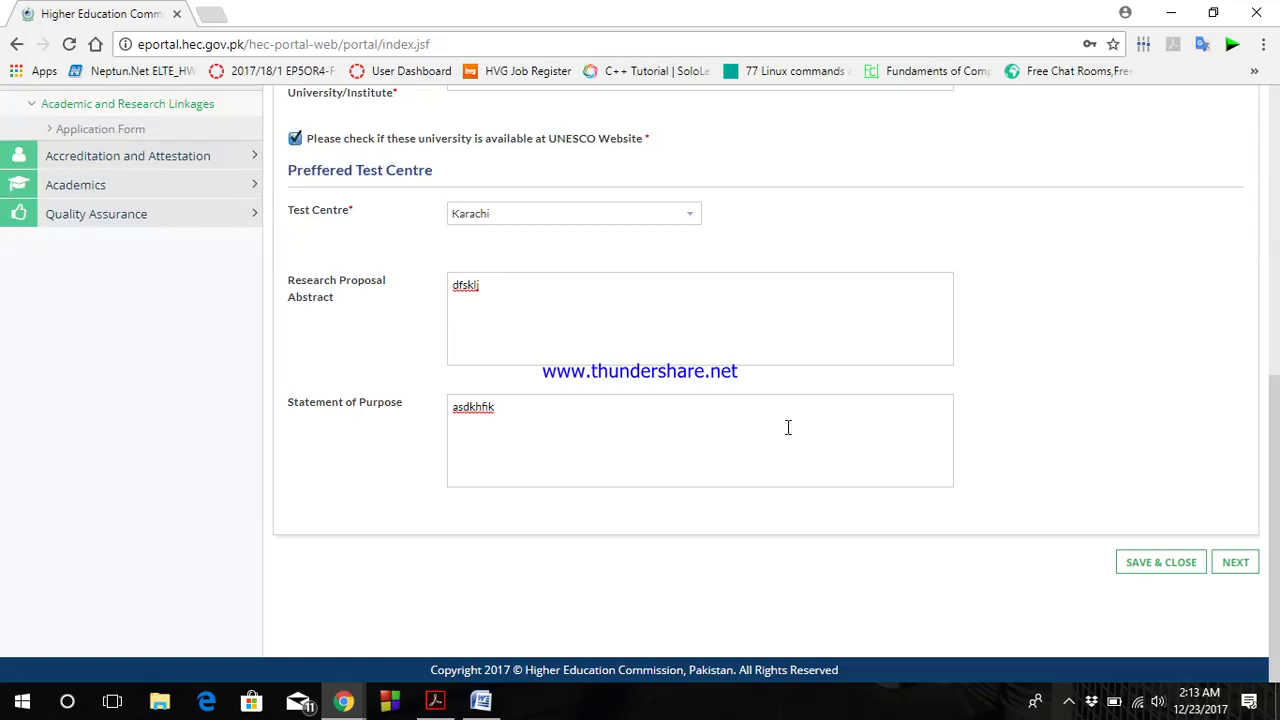
# Open the Applicant Details section, saving changes, and examine the AEF score under Academic Distinctions
pyautogui.scroll(6, 966, 420)
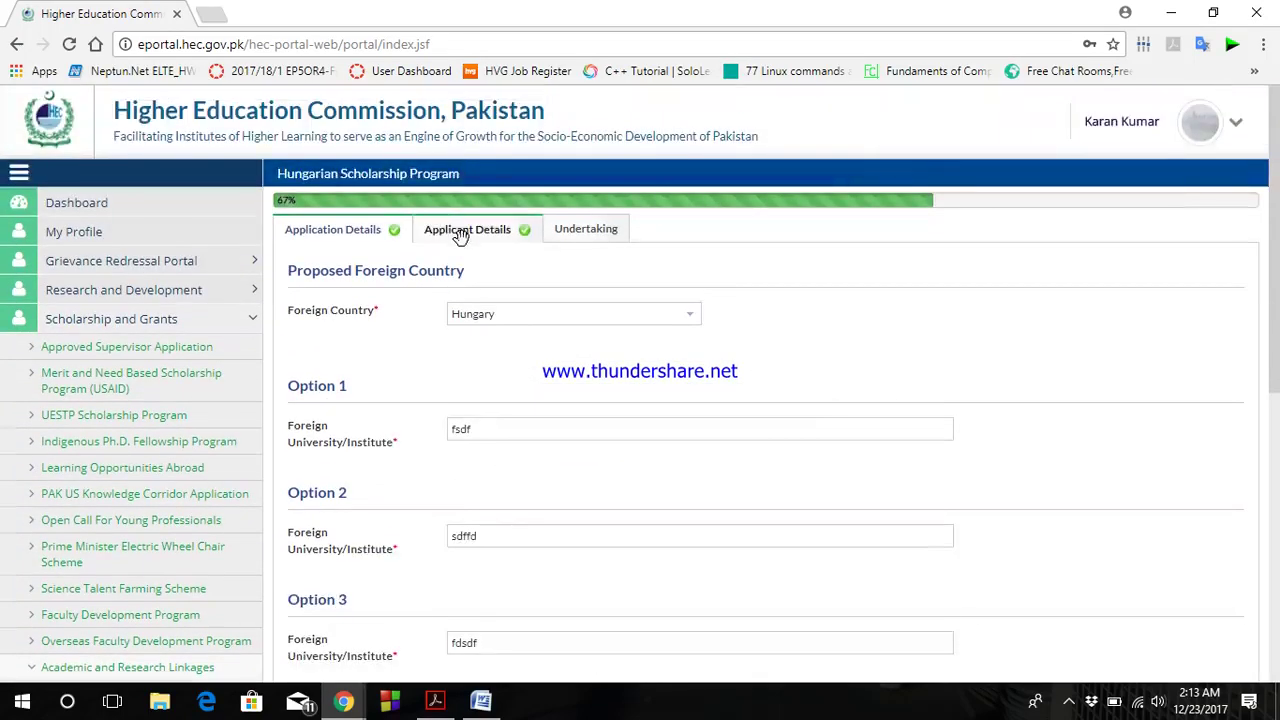
pyautogui.click(460, 231)
pyautogui.click(732, 162)
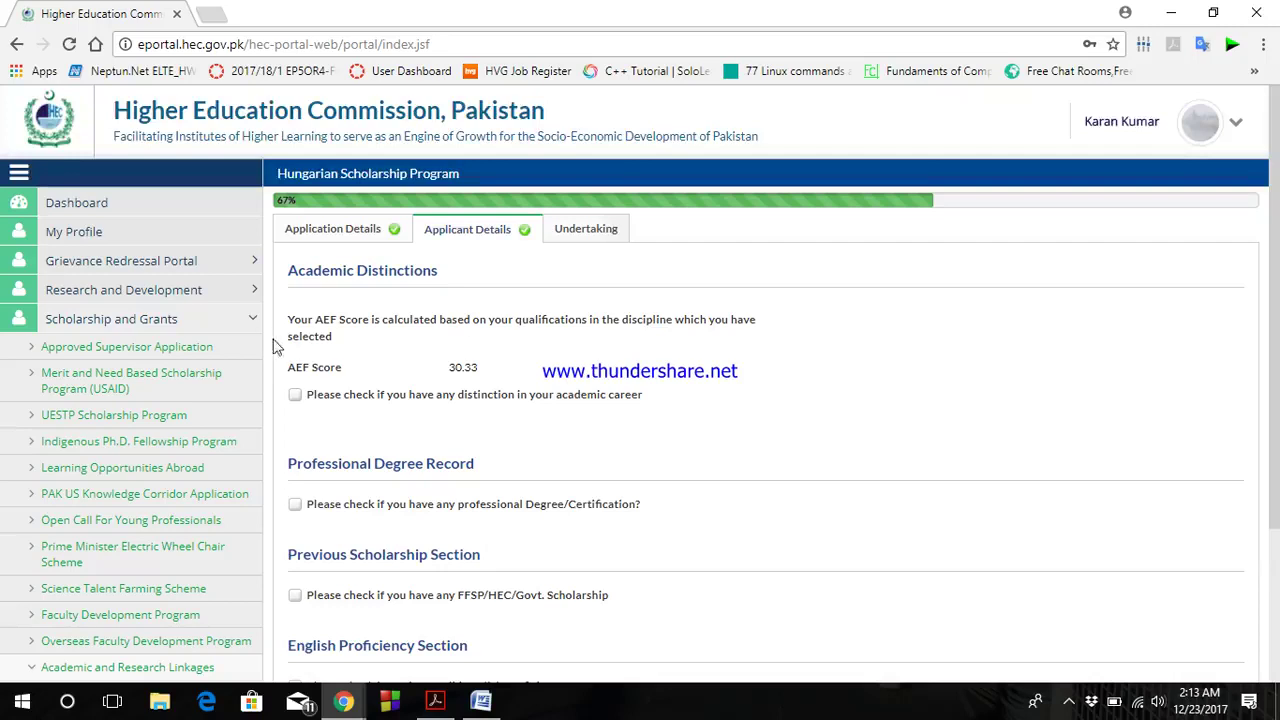
pyautogui.moveTo(289, 367); pyautogui.dragTo(351, 371)
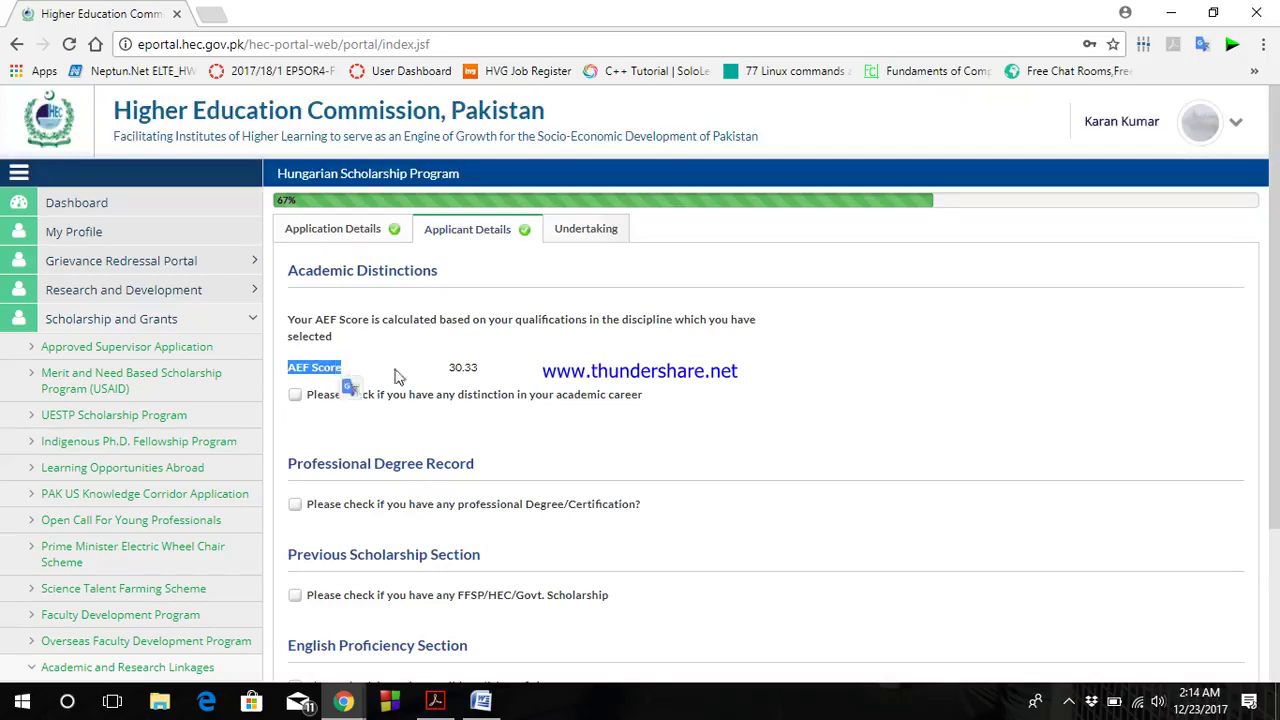
pyautogui.scroll(-1, 351, 377)
pyautogui.click(805, 353)
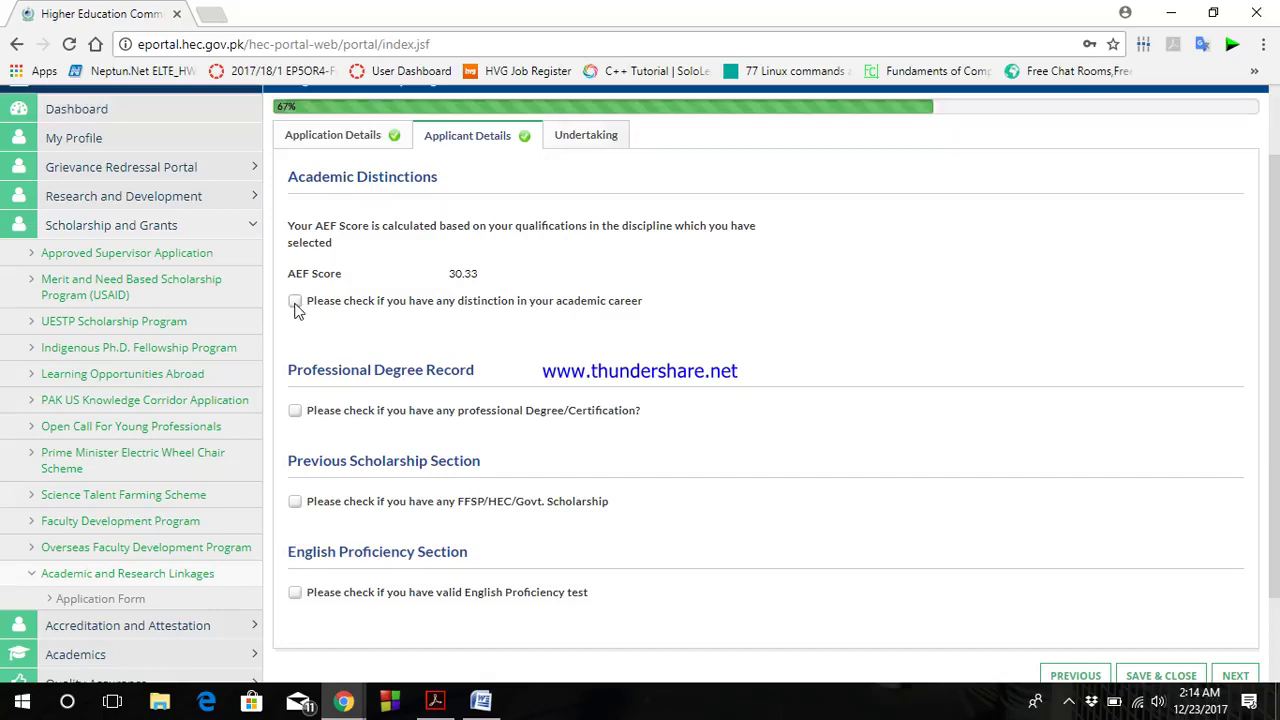
# Preview the entry tables for professional degrees and previous scholarships, leaving both options unticked
pyautogui.scroll(-1, 421, 318)
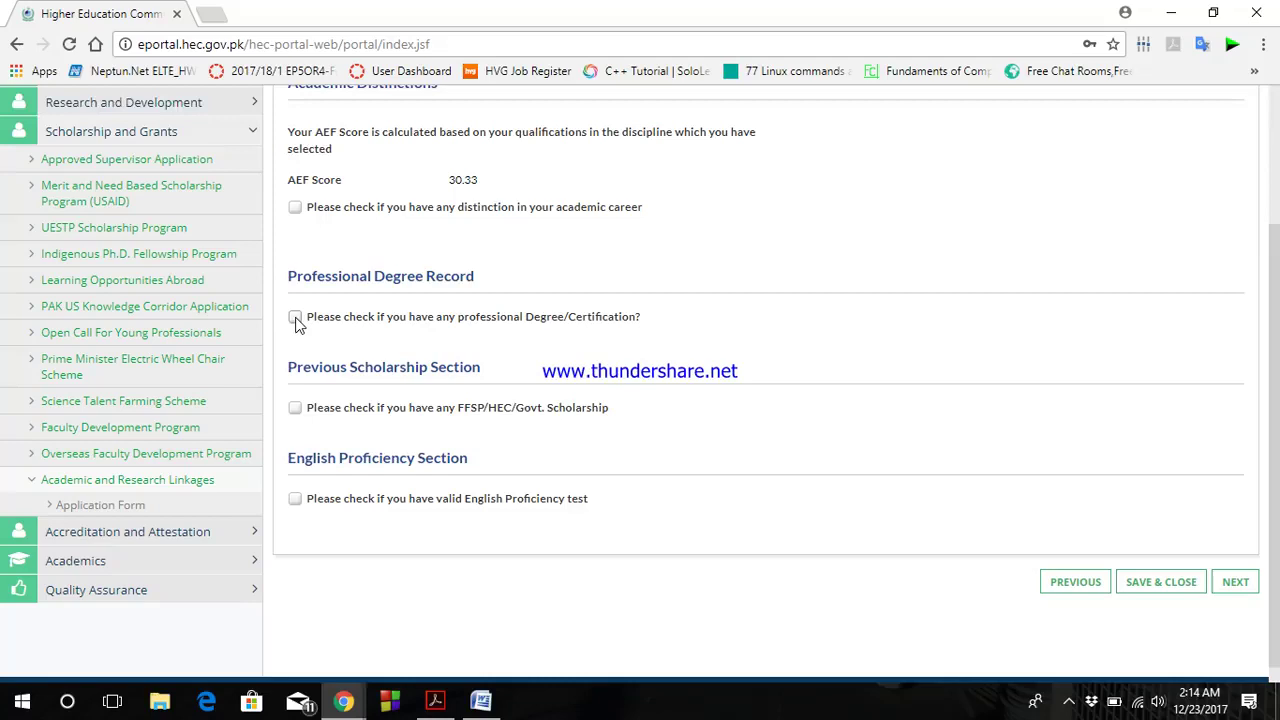
pyautogui.click(295, 318)
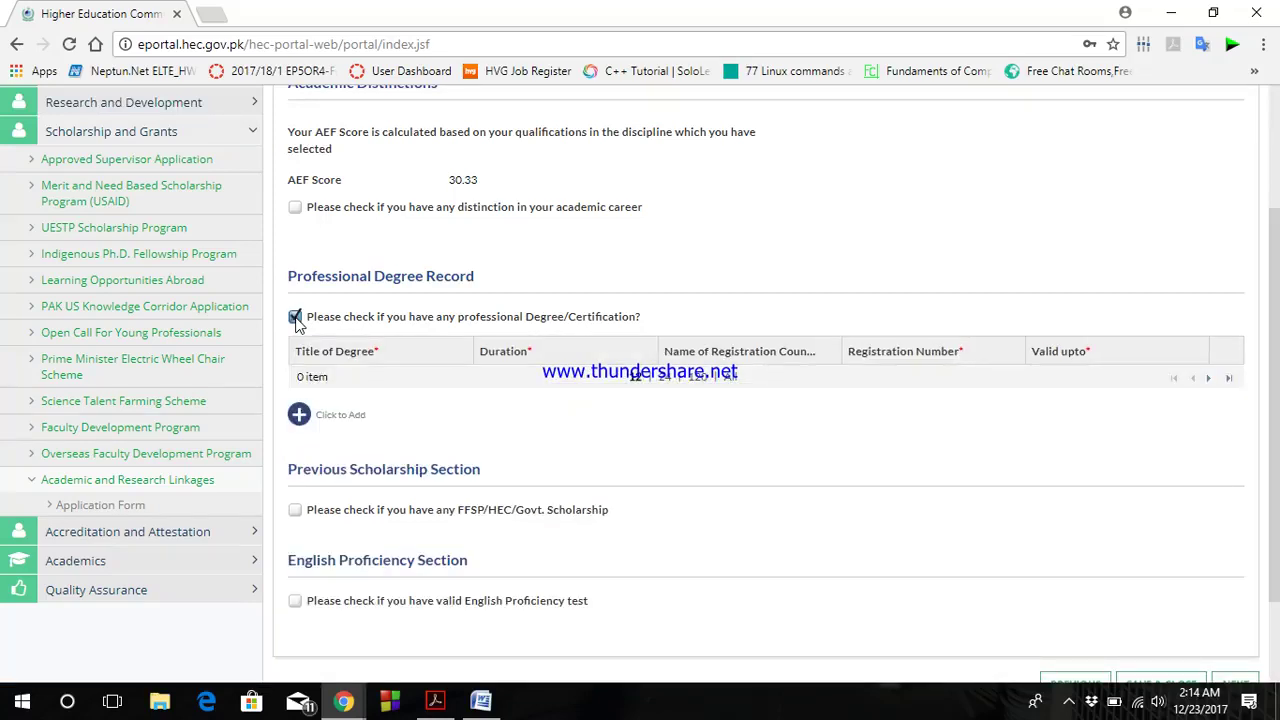
pyautogui.click(295, 318)
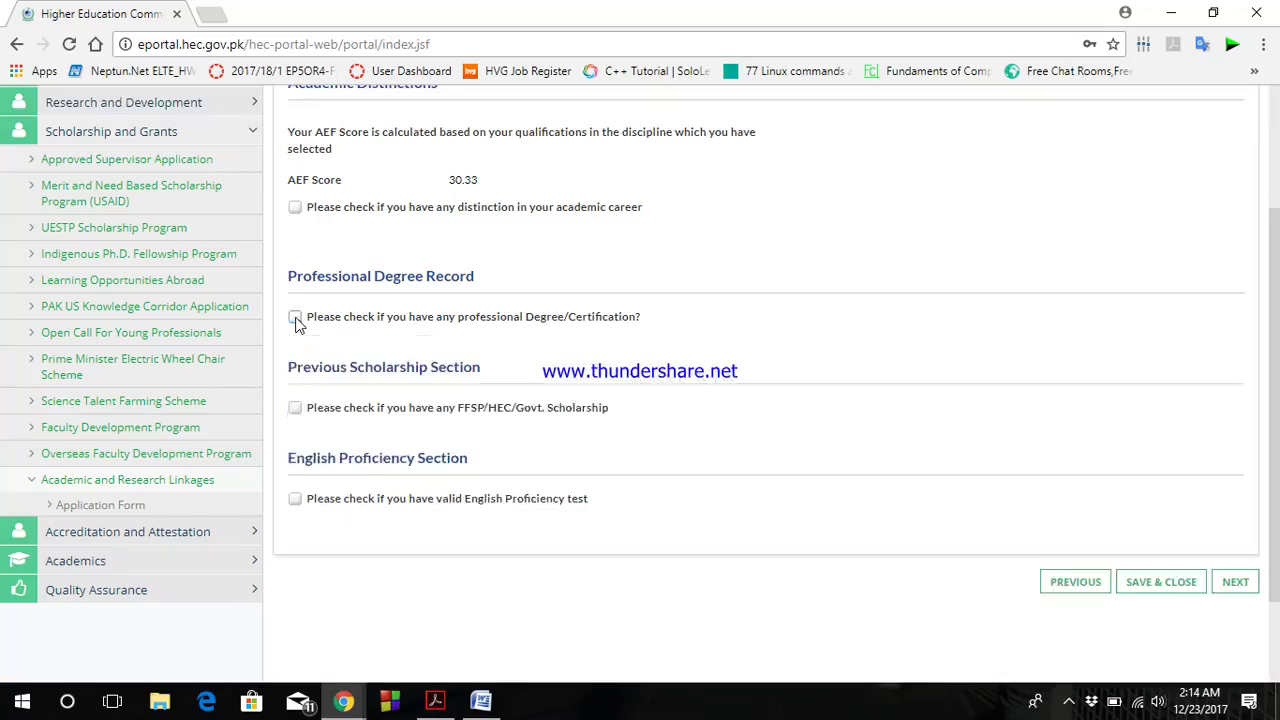
pyautogui.click(295, 409)
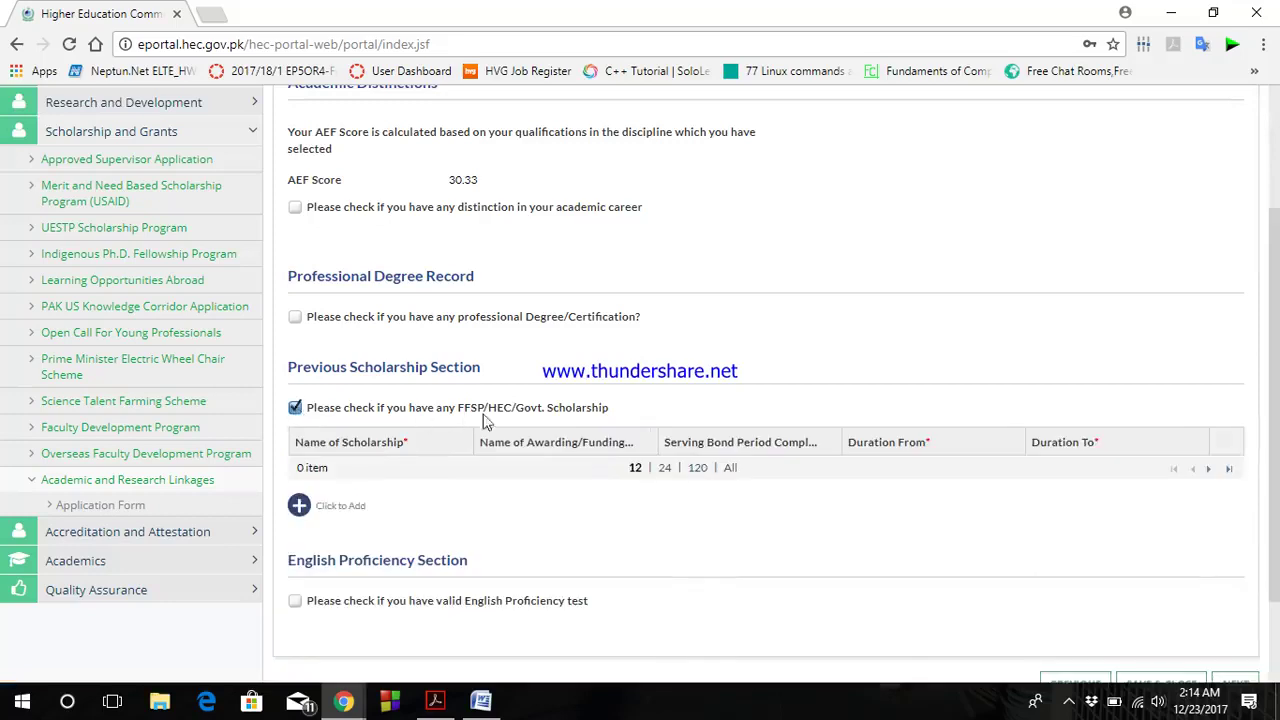
pyautogui.click(295, 409)
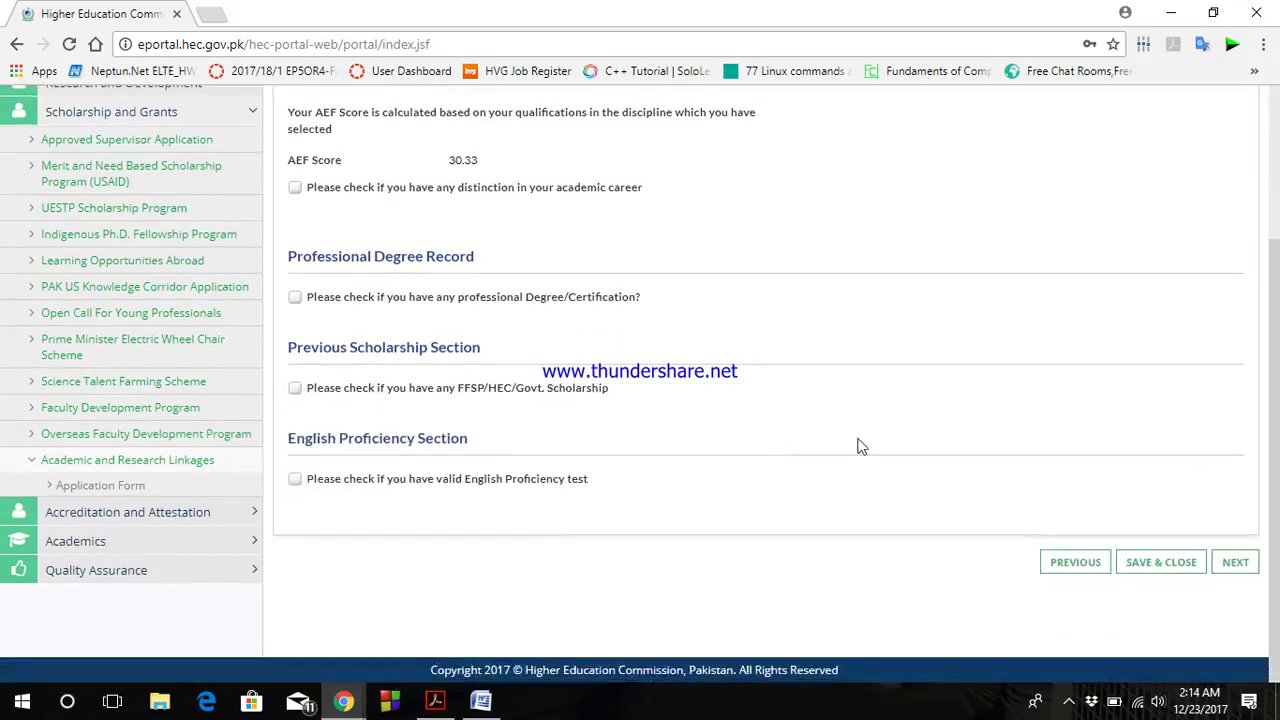
# Open the Undertaking section of the application, saving the pending changes
pyautogui.scroll(2, 857, 443)
pyautogui.click(575, 232)
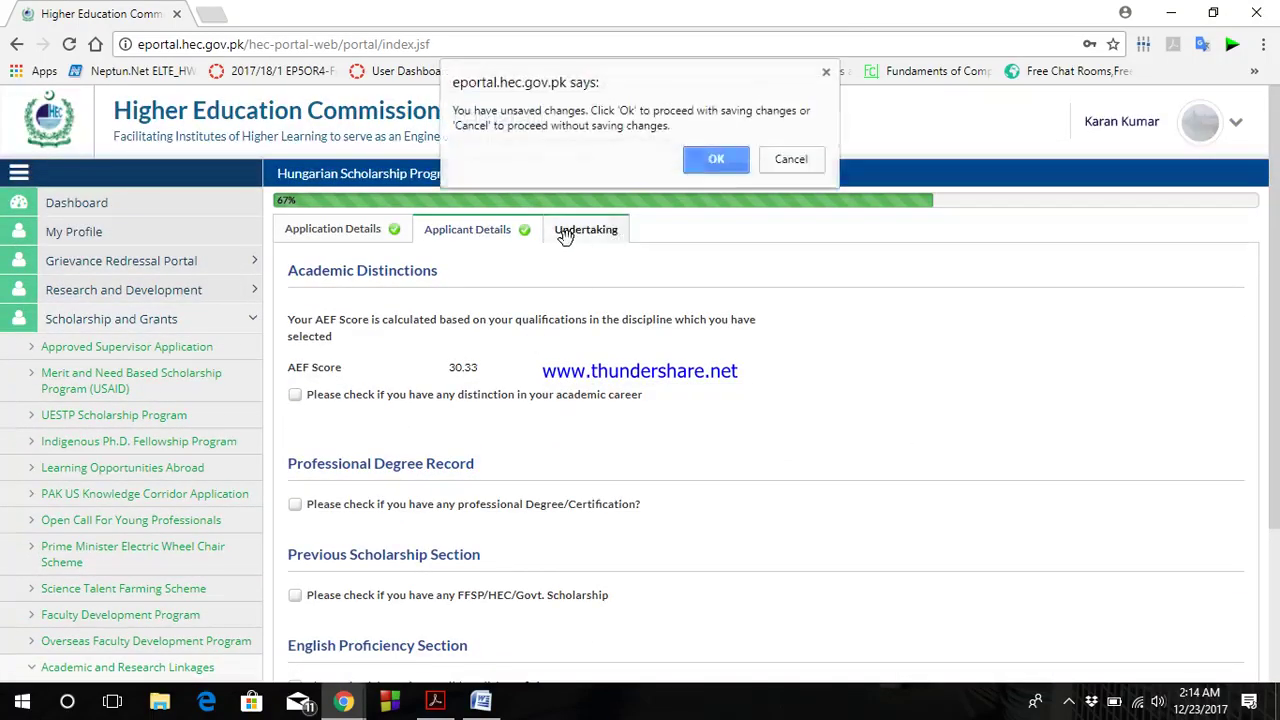
pyautogui.click(726, 158)
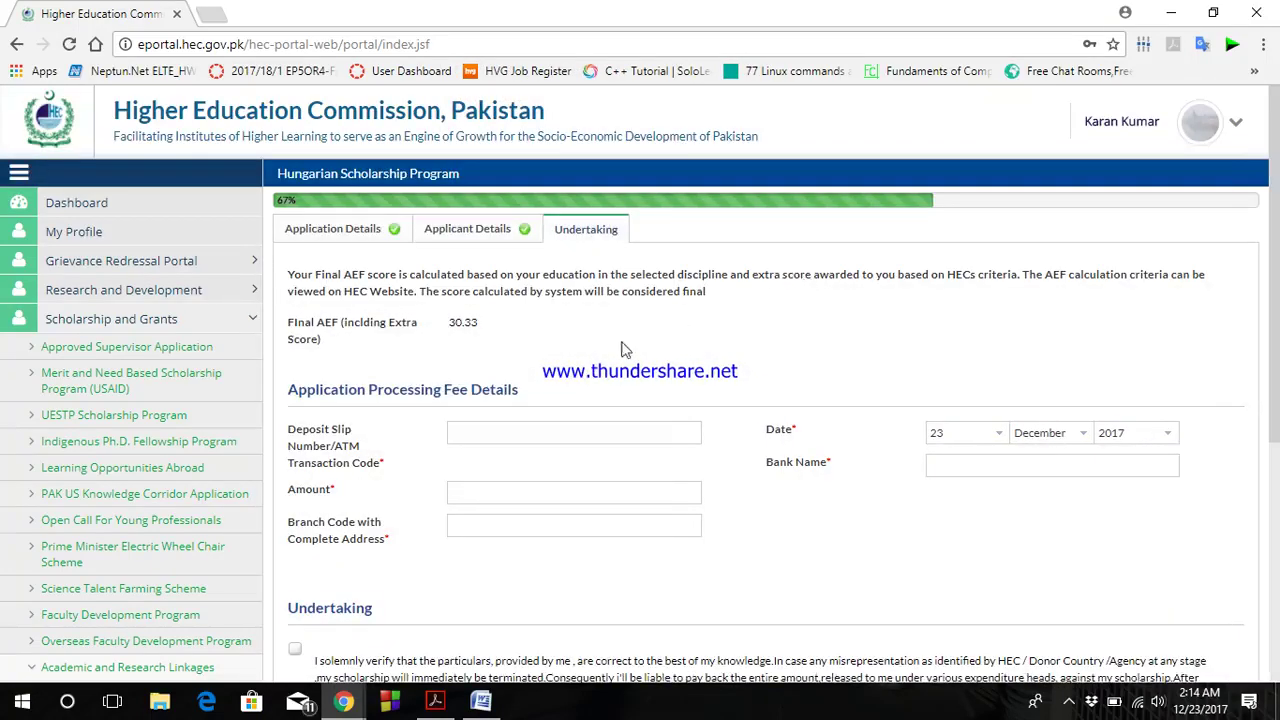
# Go through the application processing fee fields for deposit slip number, amount, bank name and branch code with address
pyautogui.scroll(-1, 540, 383)
pyautogui.click(551, 338)
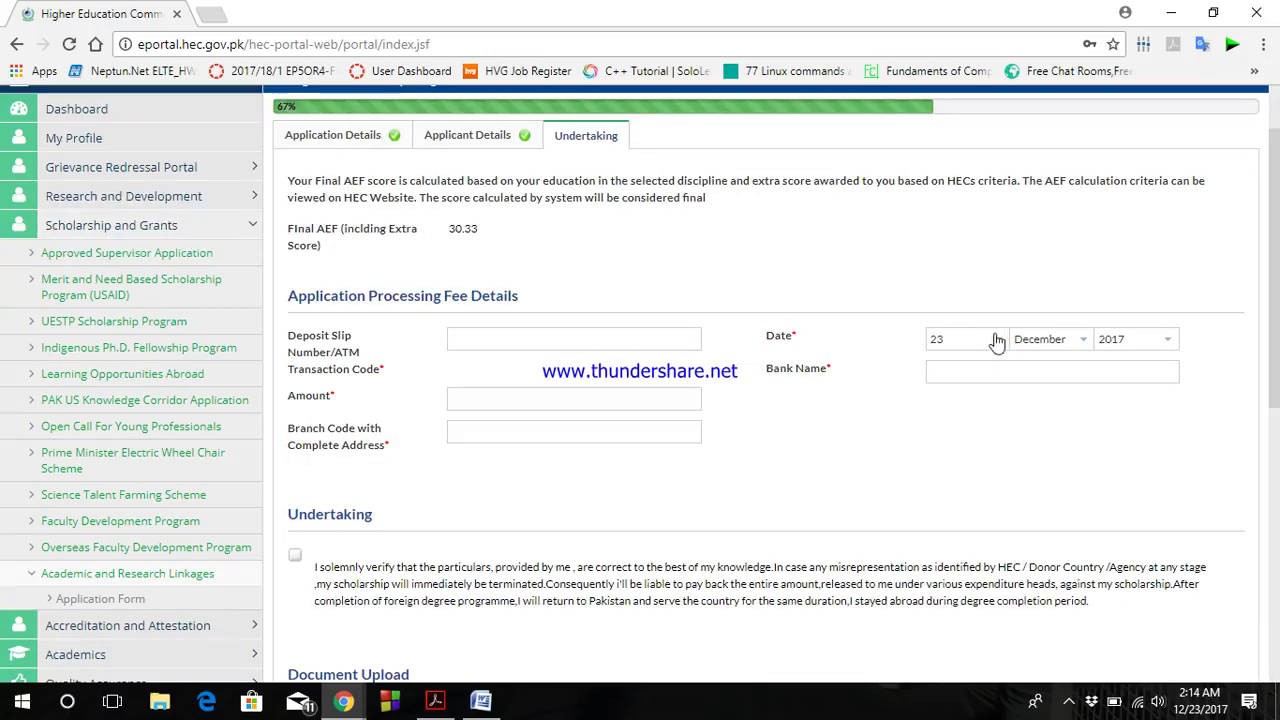
pyautogui.click(484, 399)
pyautogui.click(970, 371)
pyautogui.click(529, 436)
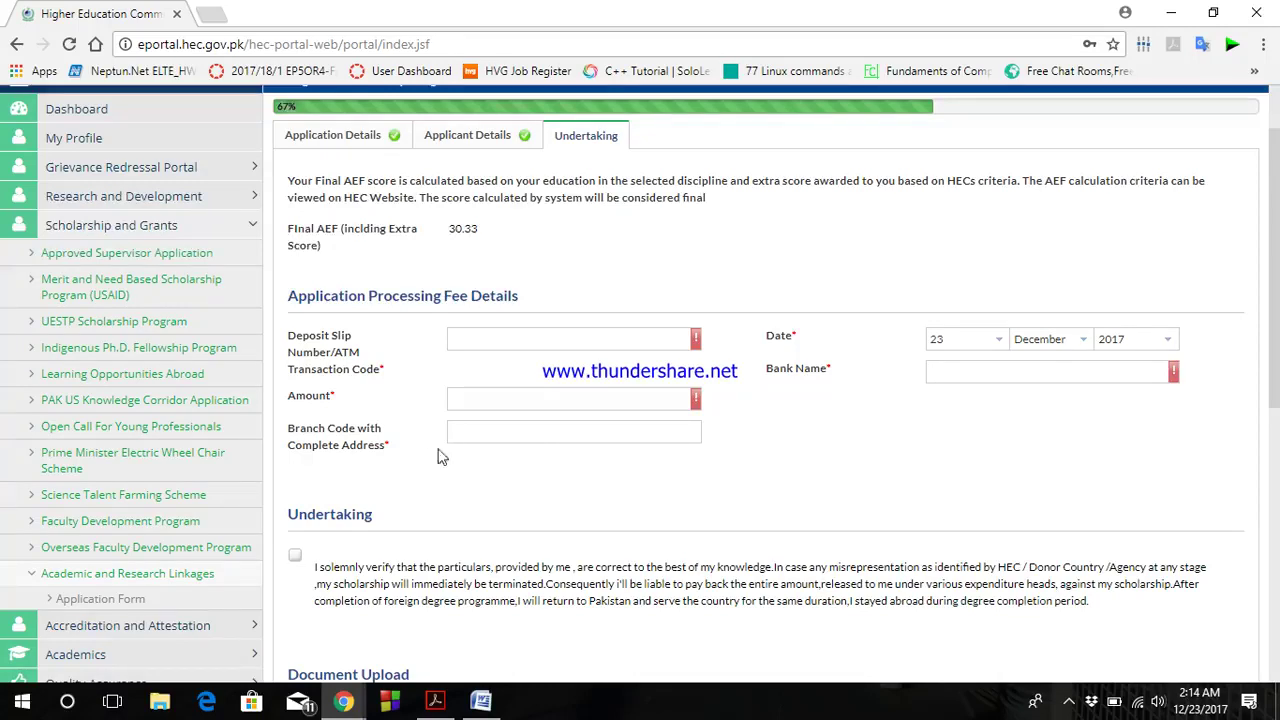
# Accept the undertaking statement verifying that the provided particulars are correct
pyautogui.scroll(-2, 650, 457)
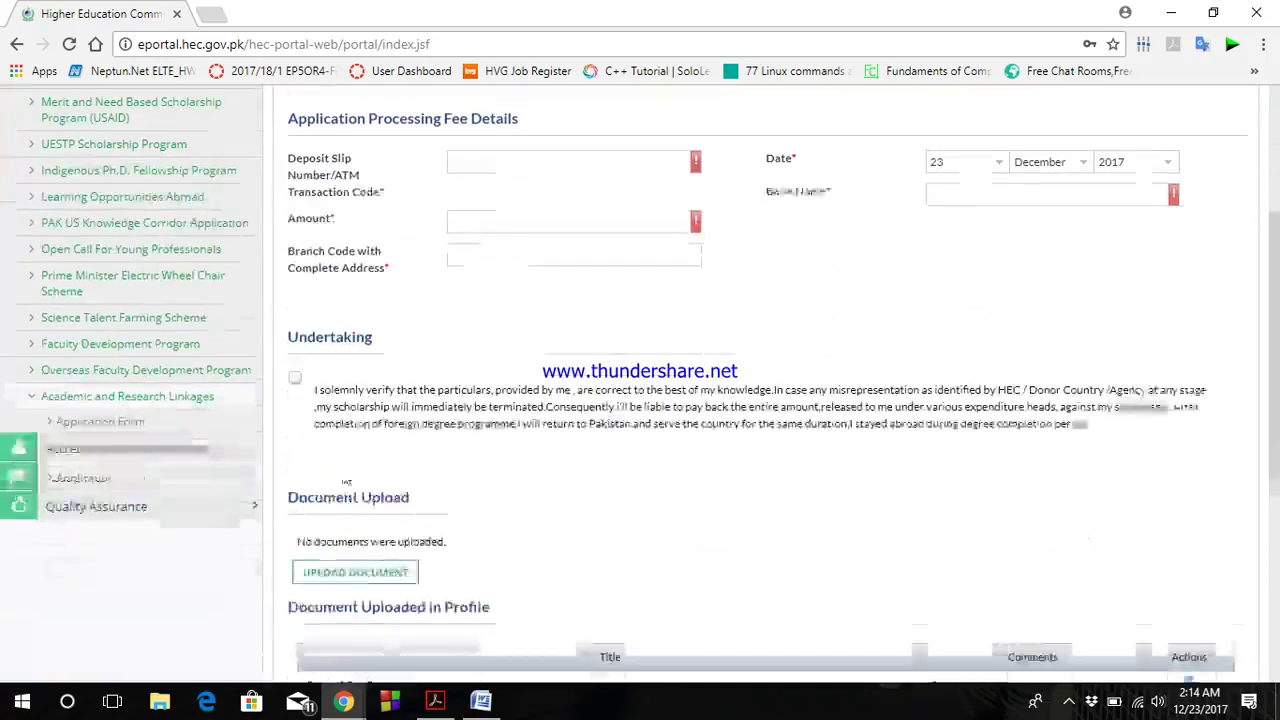
pyautogui.click(294, 372)
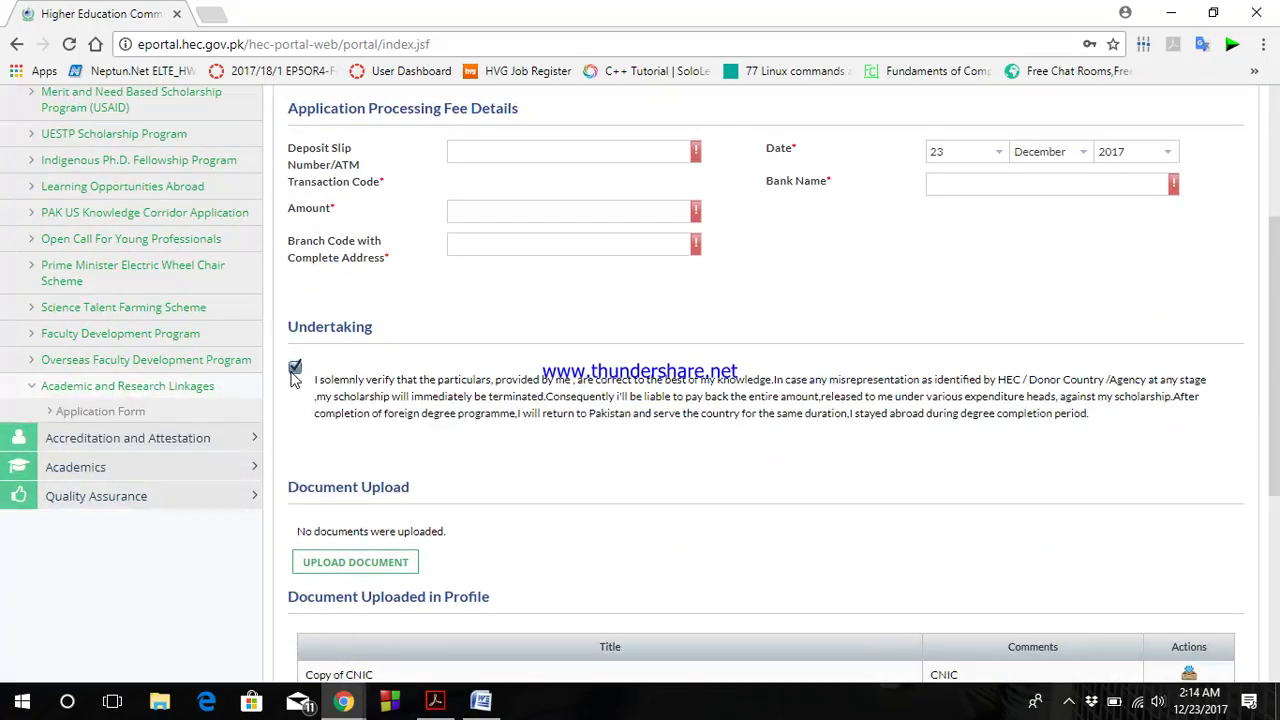
# Examine the title options available for a new document upload, closing the upload form without adding a file
pyautogui.scroll(-2, 940, 450)
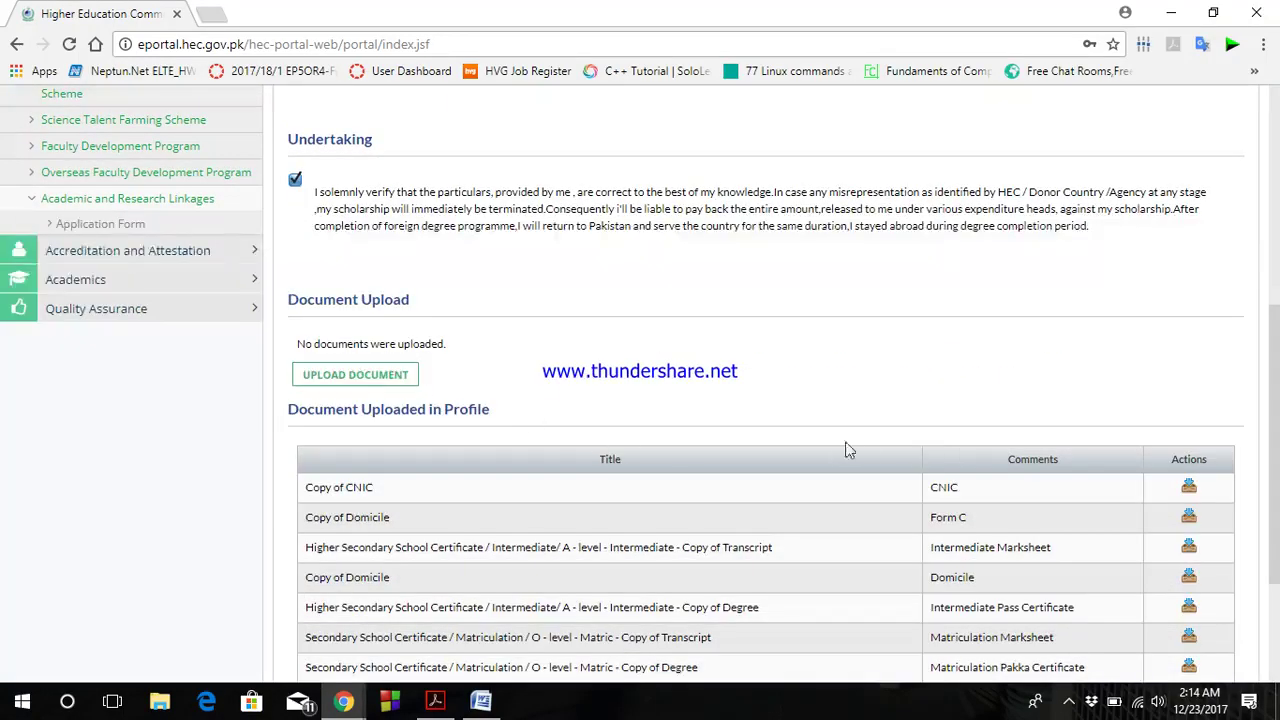
pyautogui.scroll(-2, 480, 386)
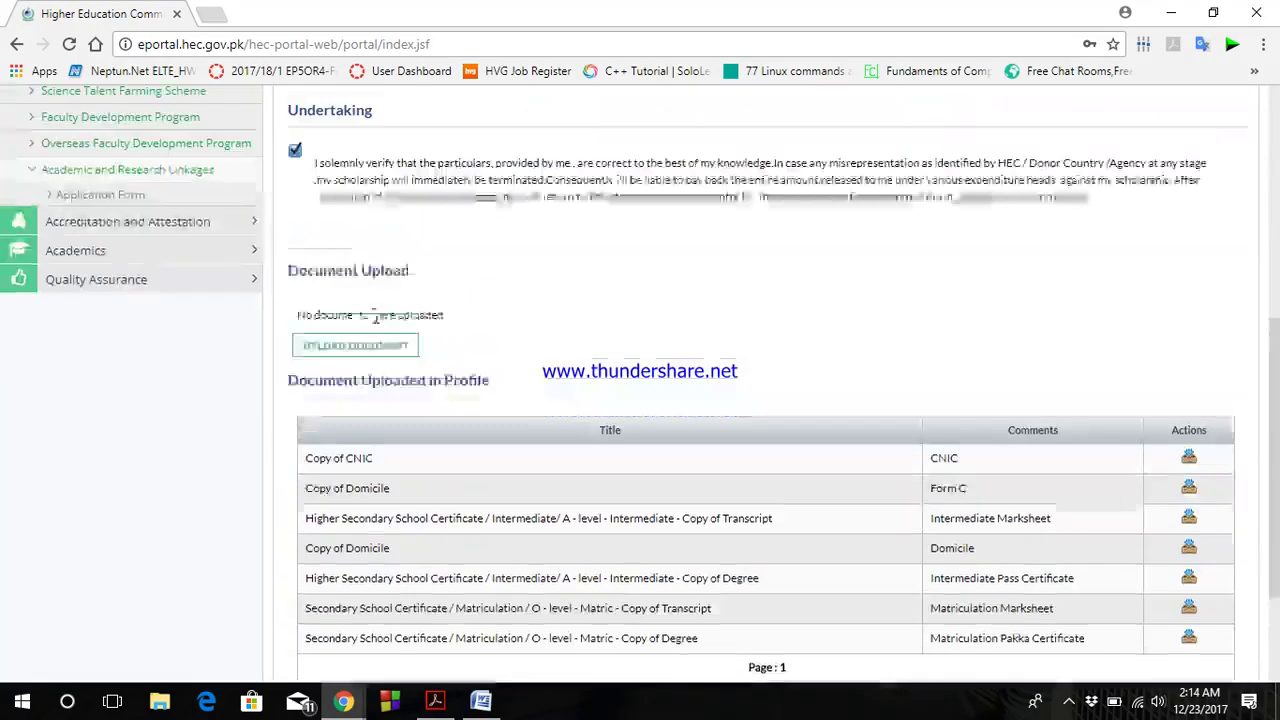
pyautogui.click(366, 361)
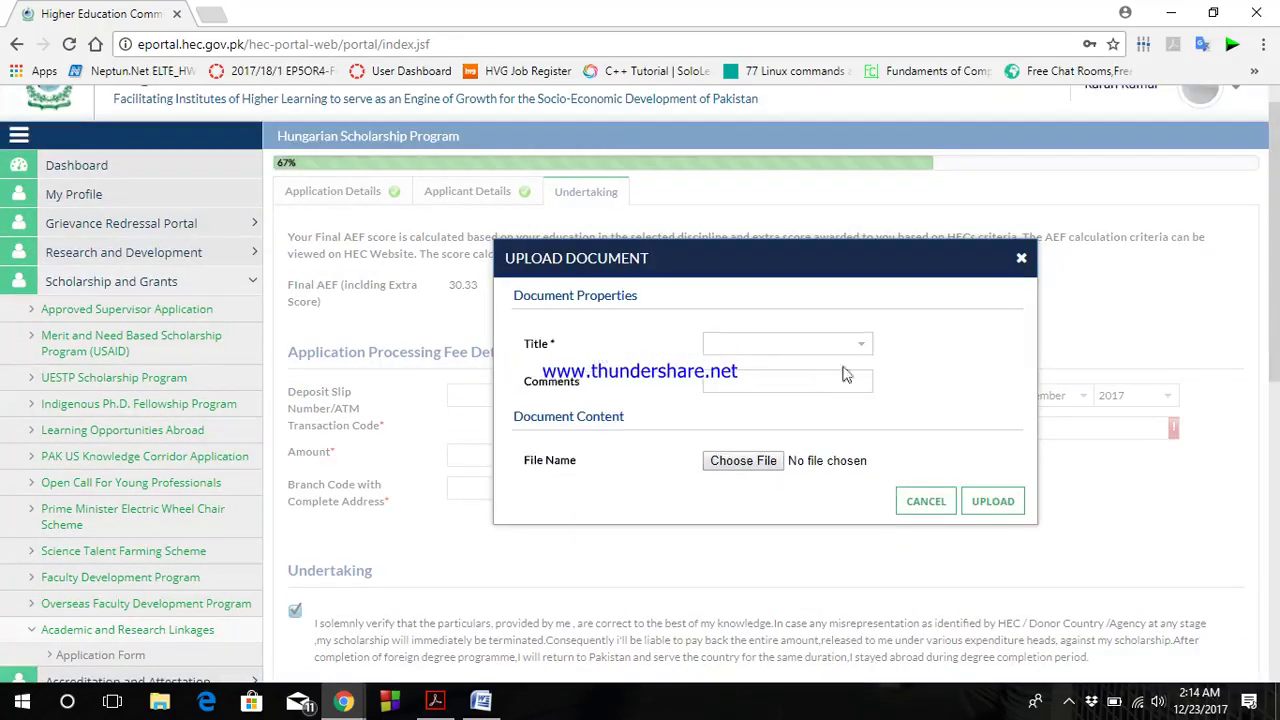
pyautogui.click(862, 345)
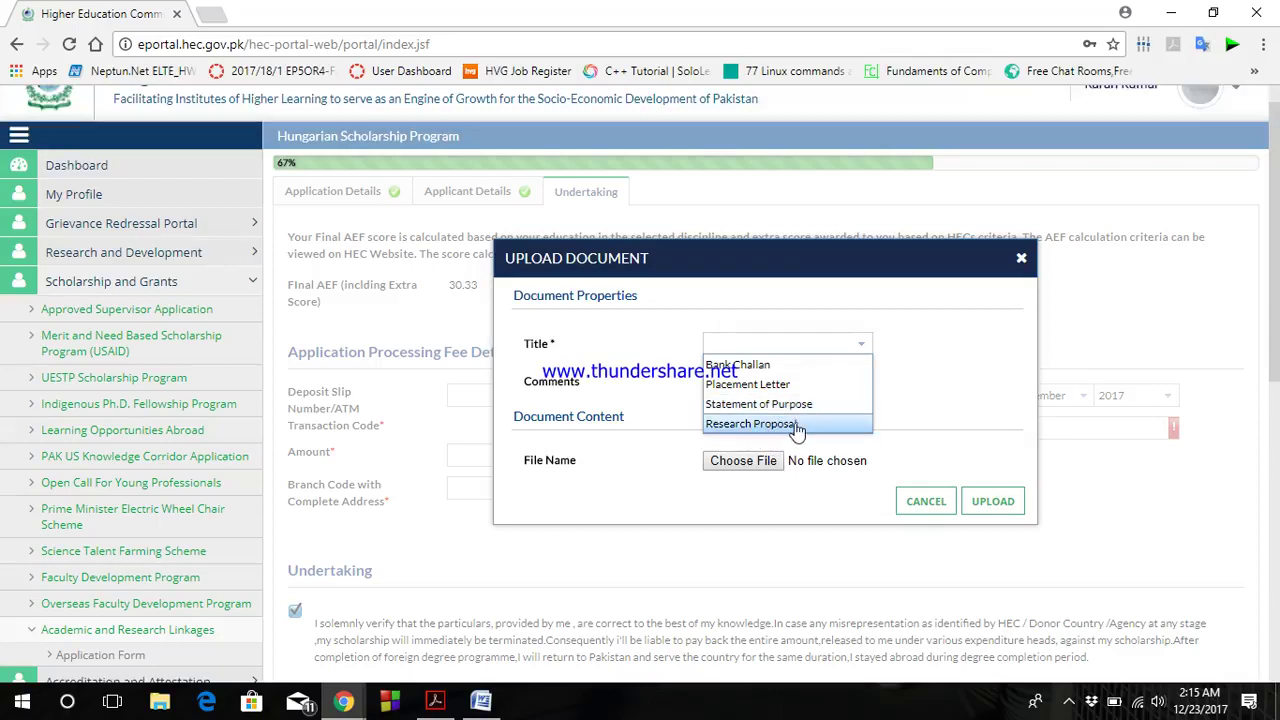
pyautogui.click(906, 344)
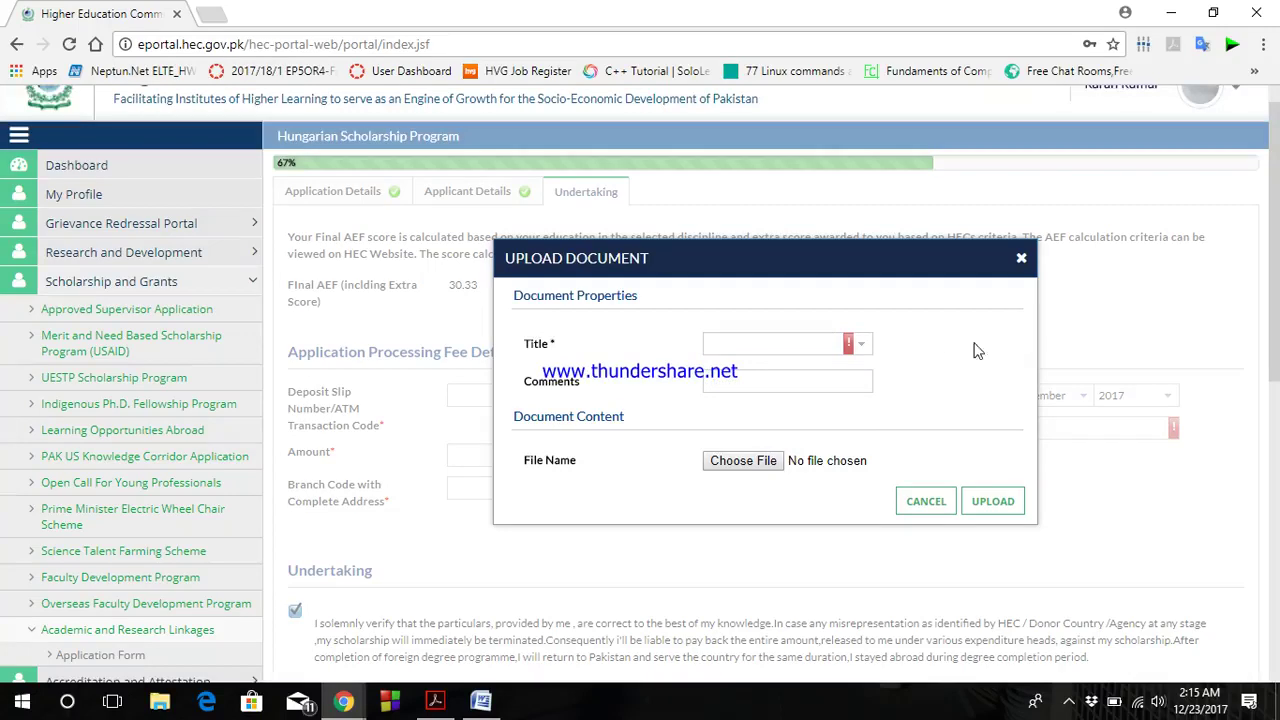
pyautogui.click(1021, 258)
# Review the Undertaking section from the processing fee details down to the documents uploaded in the profile
pyautogui.scroll(2, 900, 210)
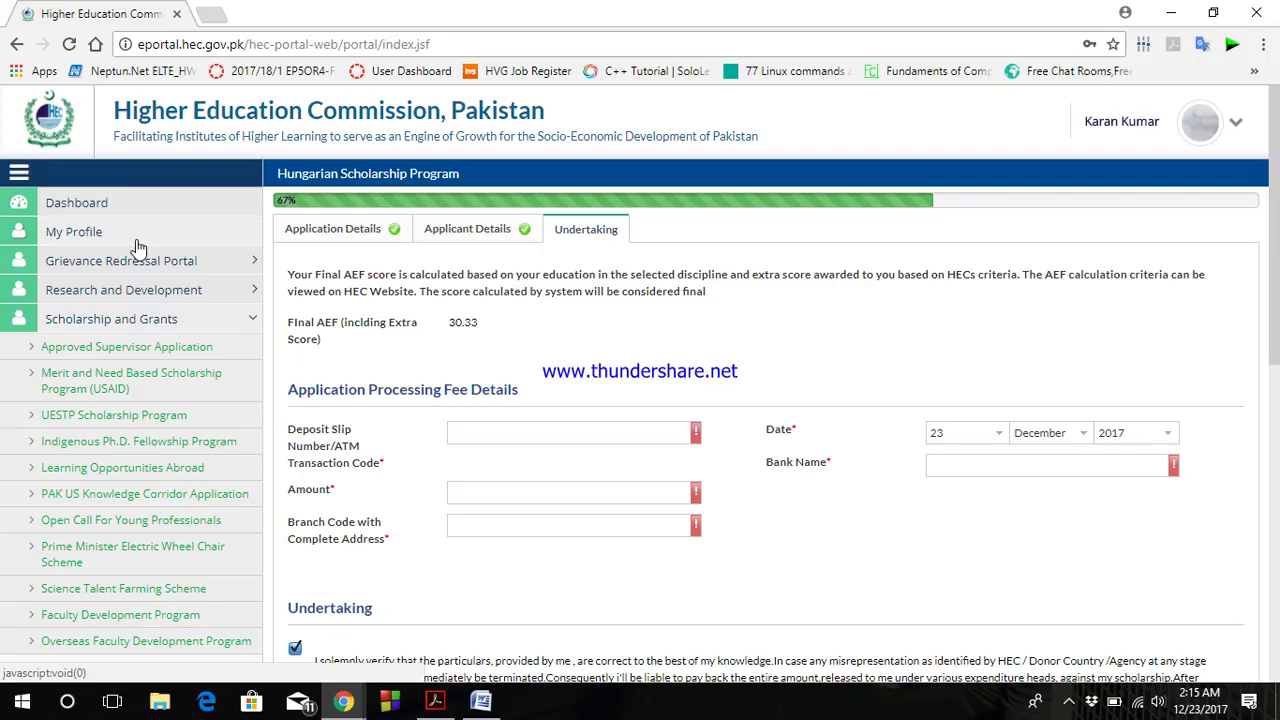
pyautogui.scroll(-10, 755, 331)
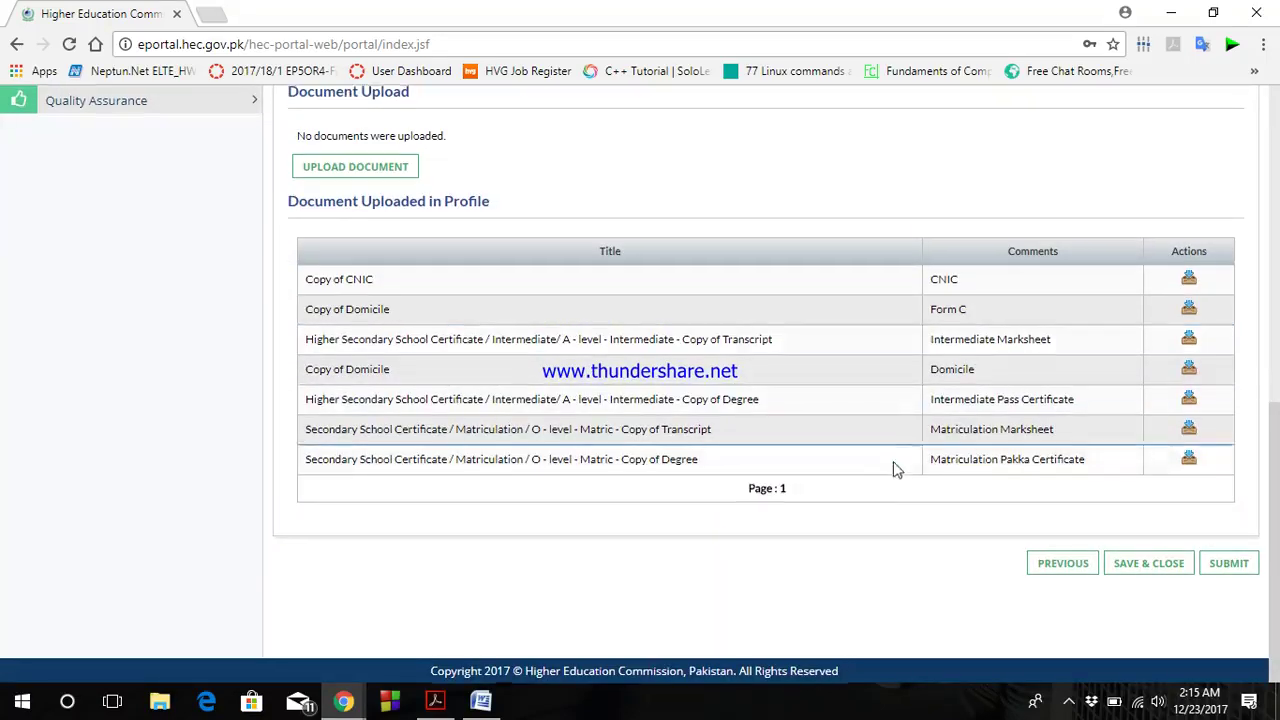
pyautogui.scroll(10, 894, 466)
pyautogui.scroll(-6, 870, 452)
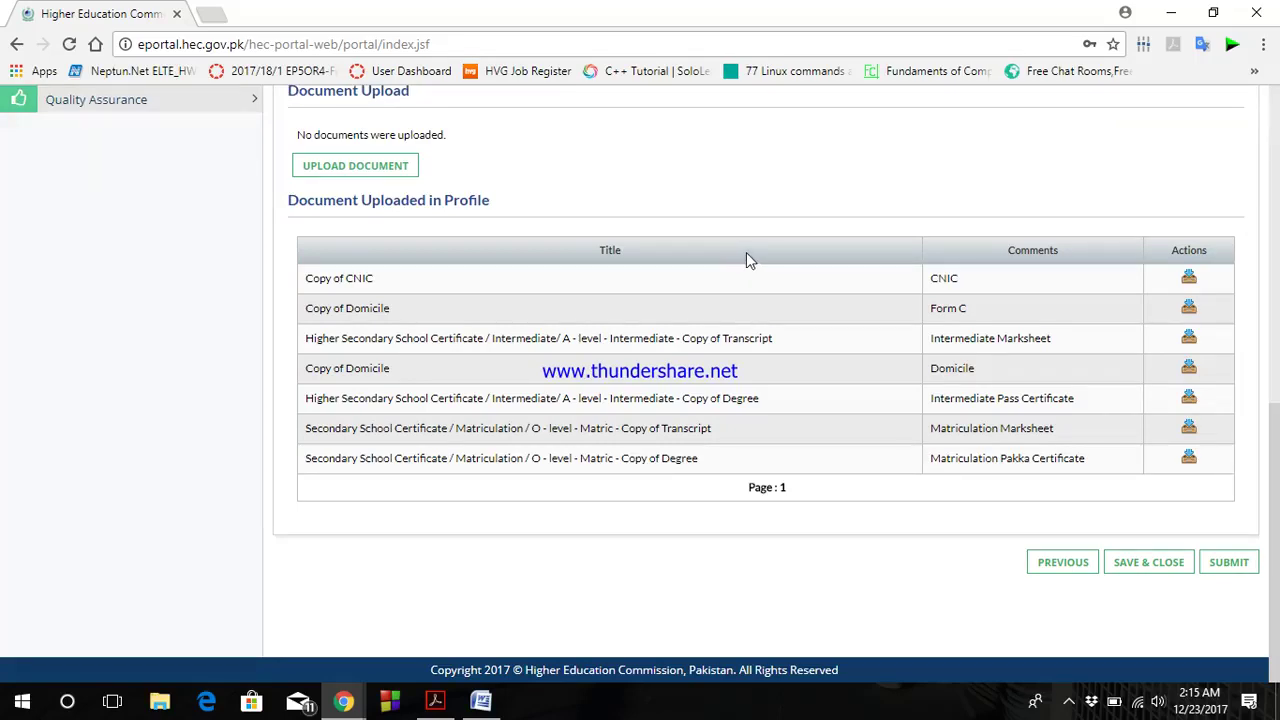
pyautogui.scroll(6, 746, 260)
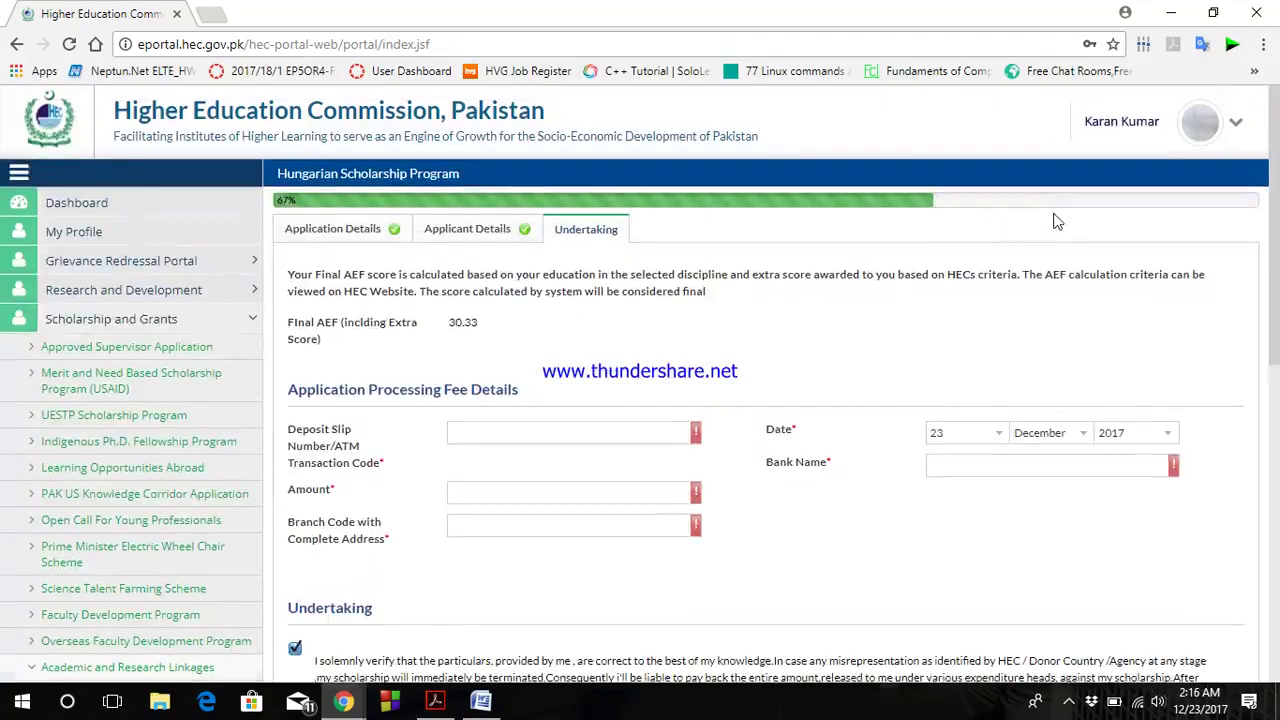
# Switch to the Microsoft Word document, view the contact name and Facebook profile link, and place the cursor at the link's end
pyautogui.click(490, 705)
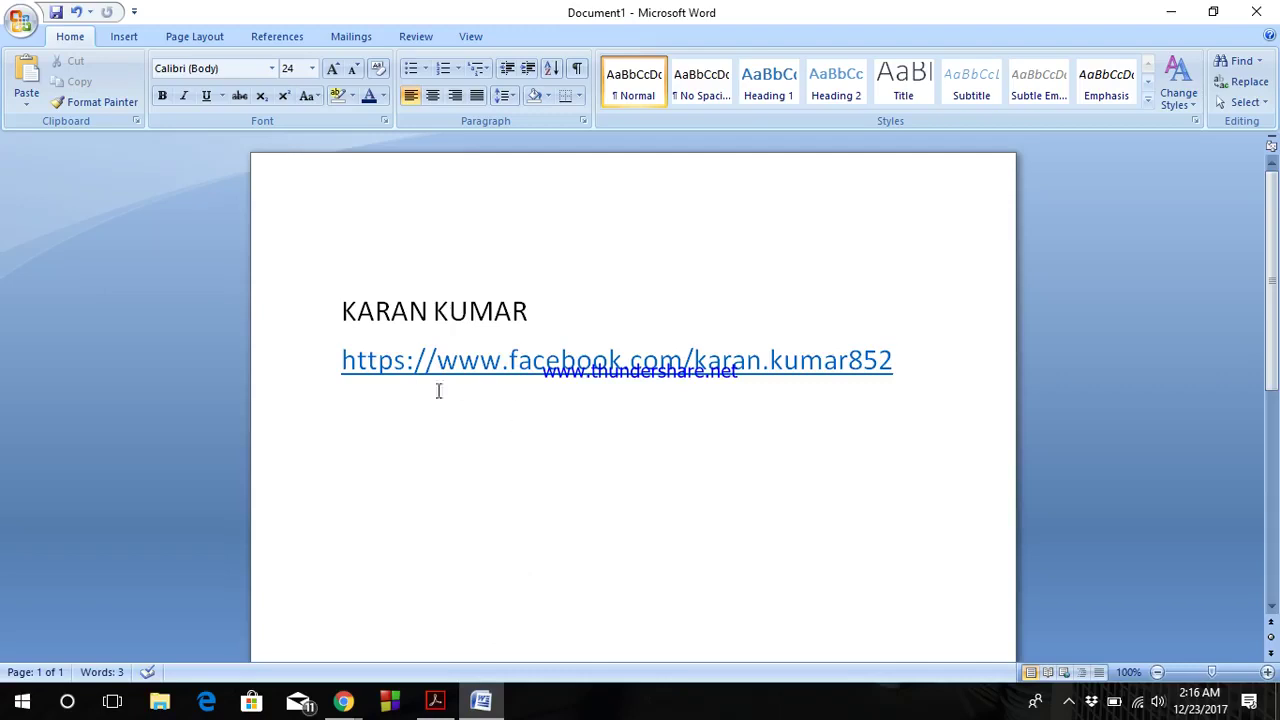
pyautogui.click(426, 360)
pyautogui.click(918, 362)
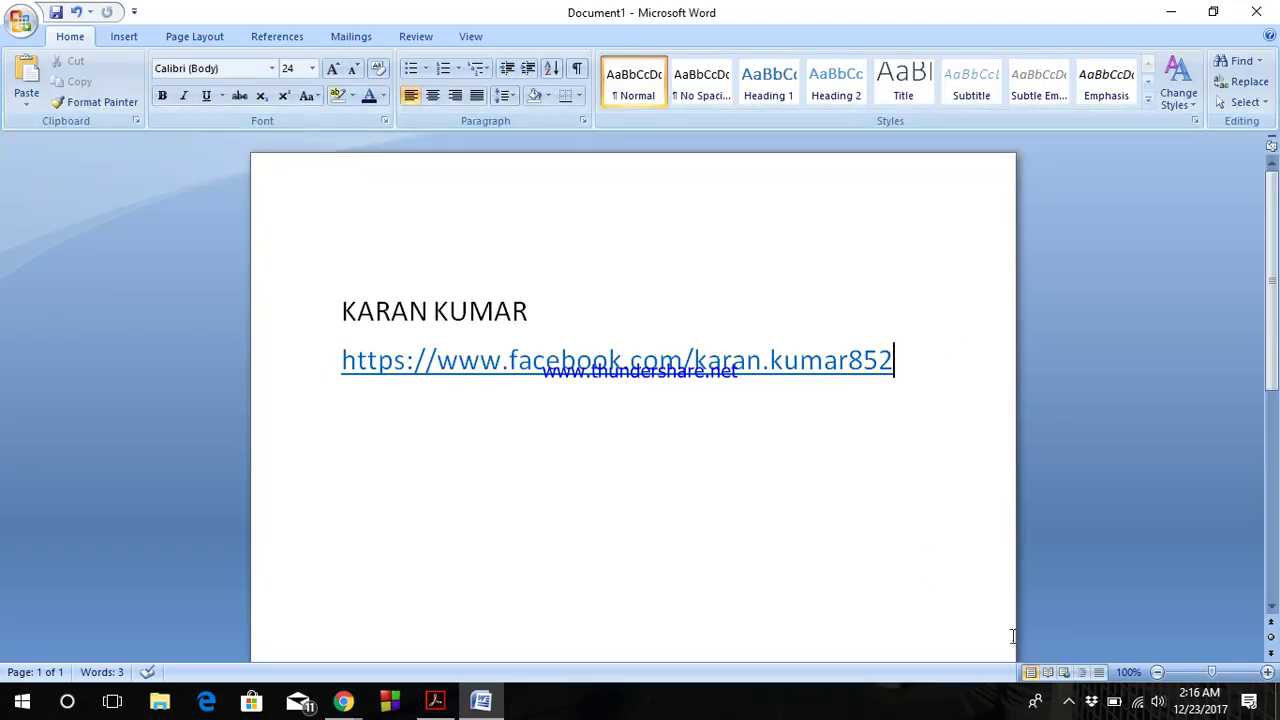
pyautogui.click(1068, 702)
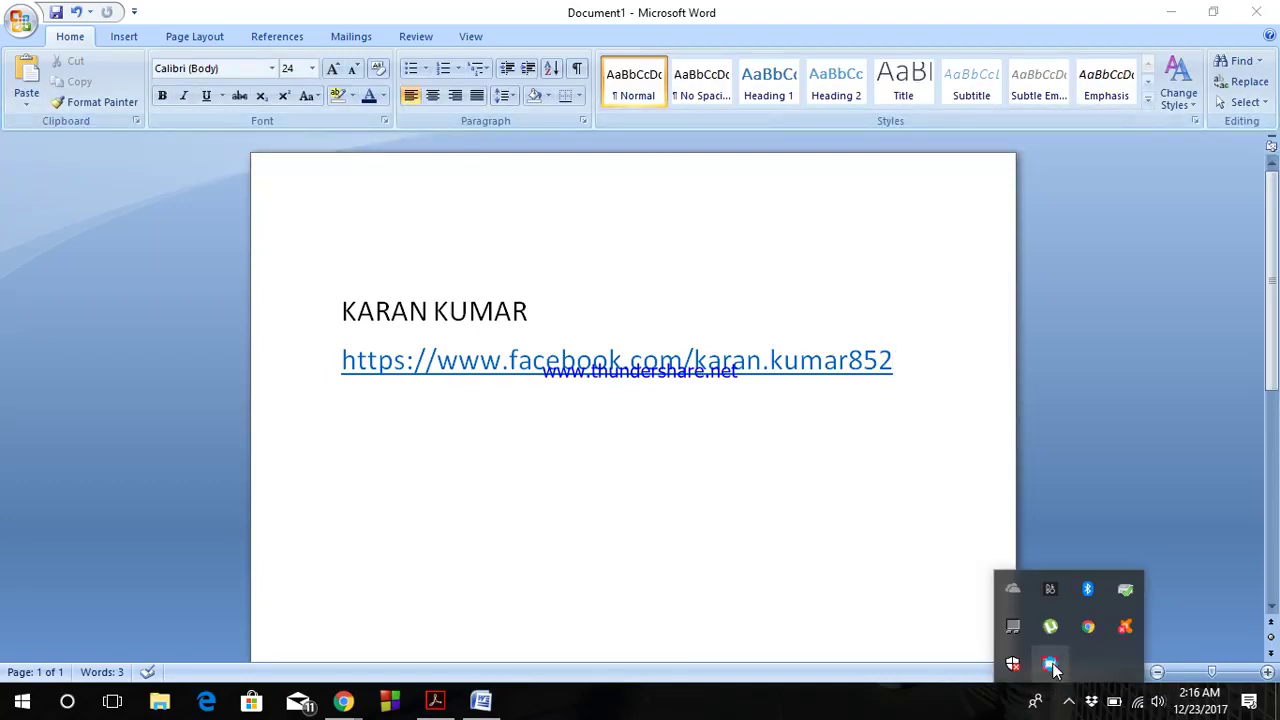
pyautogui.rightClick(1050, 664)
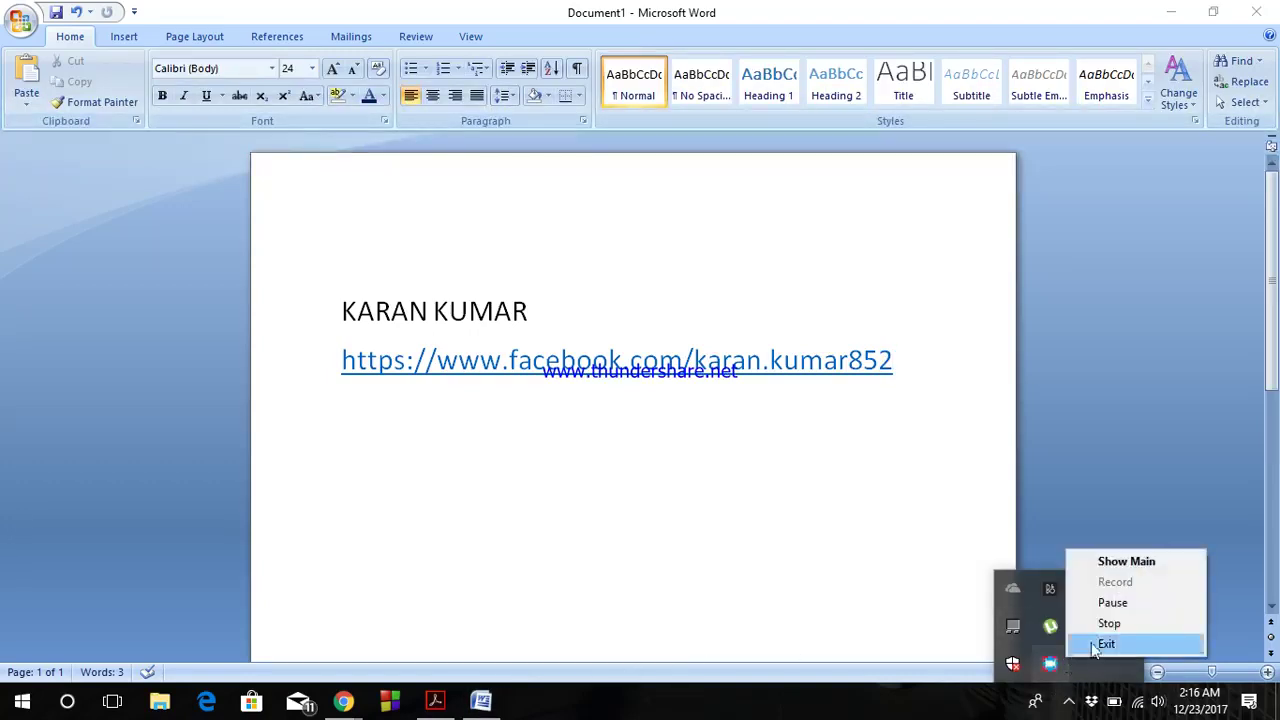